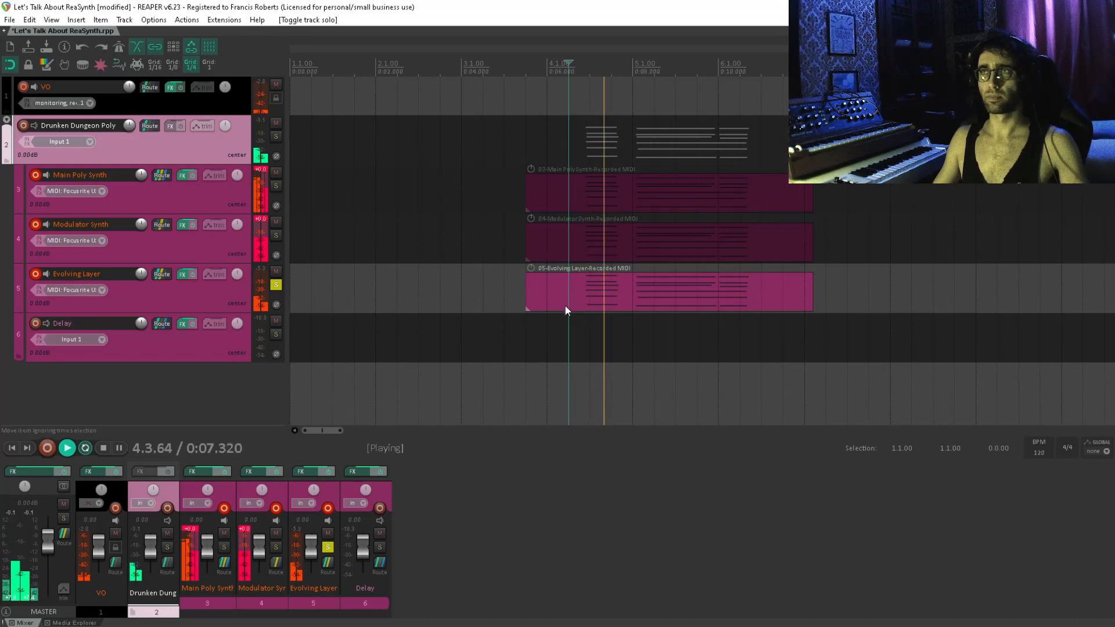
Switch the solo from the Evolving Layer track to the Modulator Synth track and audition it in playback
key("space")
left_click(276, 285)
left_click(277, 238)
key("space")
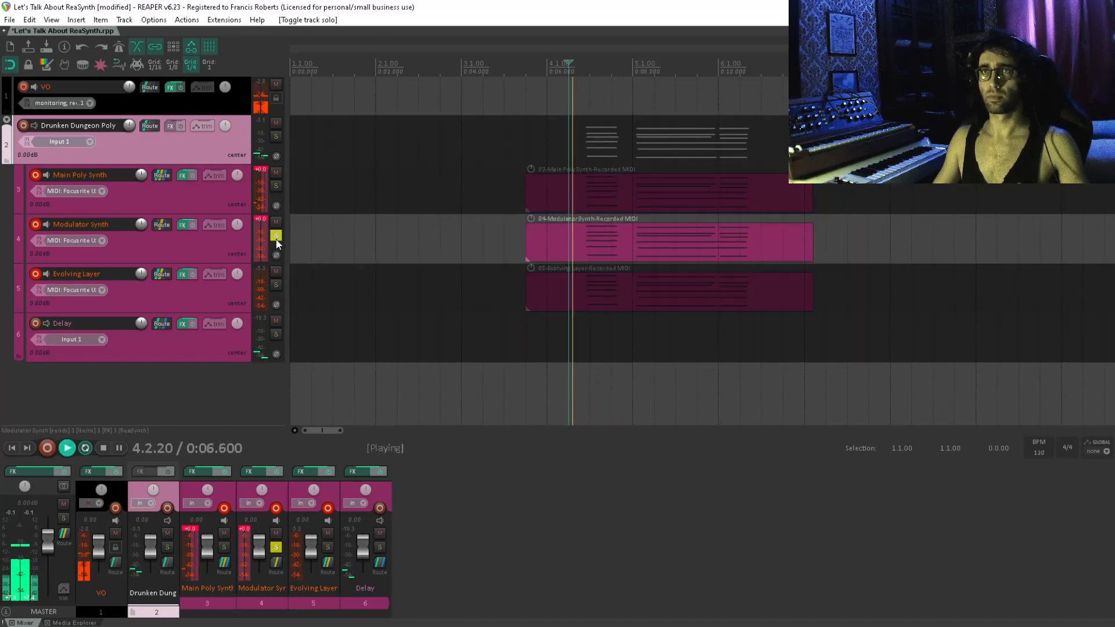
key("space")
Switch the solo to the Main Poly Synth track, audition it in playback, and clear the solo
left_click(277, 238)
left_click(276, 185)
key("space")
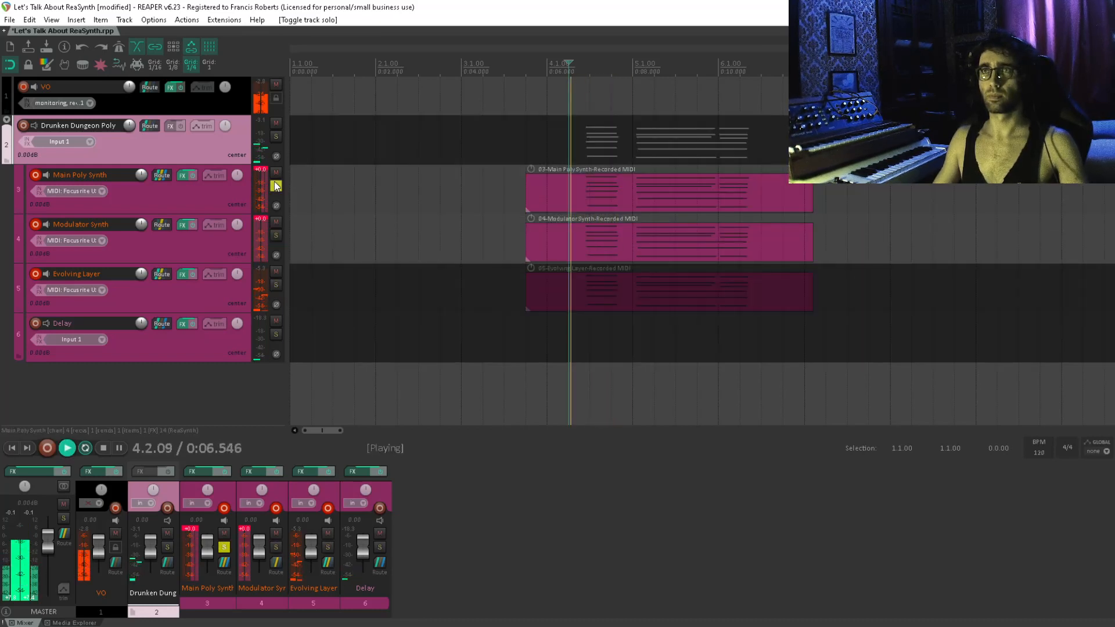
key("space")
left_click(277, 186)
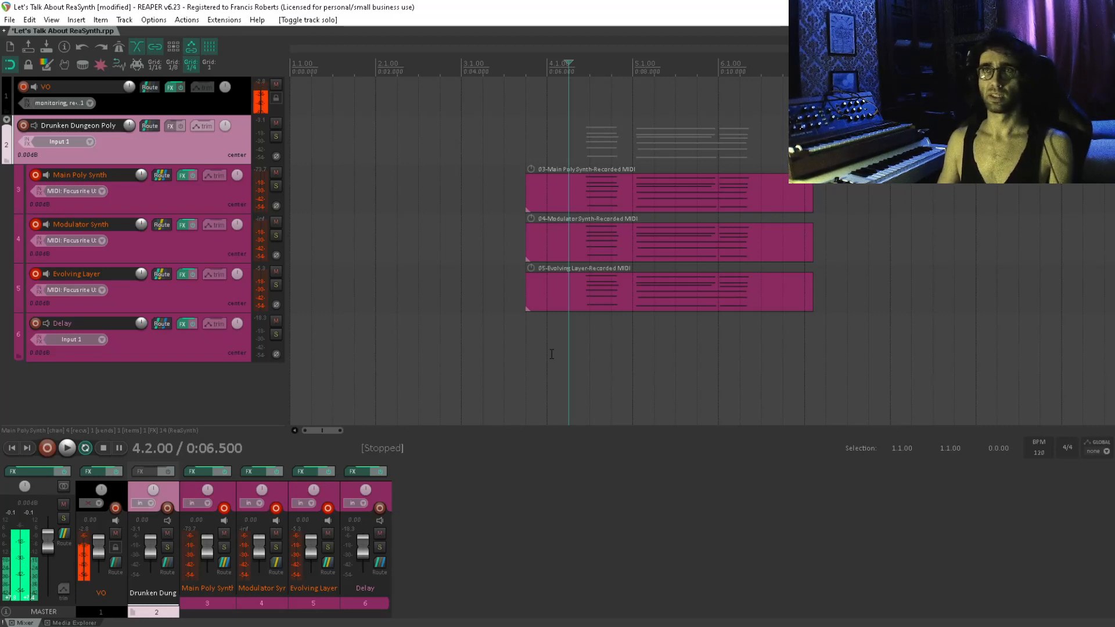
Record-arm the Evolving Layer, Main Poly Synth and Modulator Synth tracks one at a time, leaving only Modulator Synth armed
left_click(35, 224)
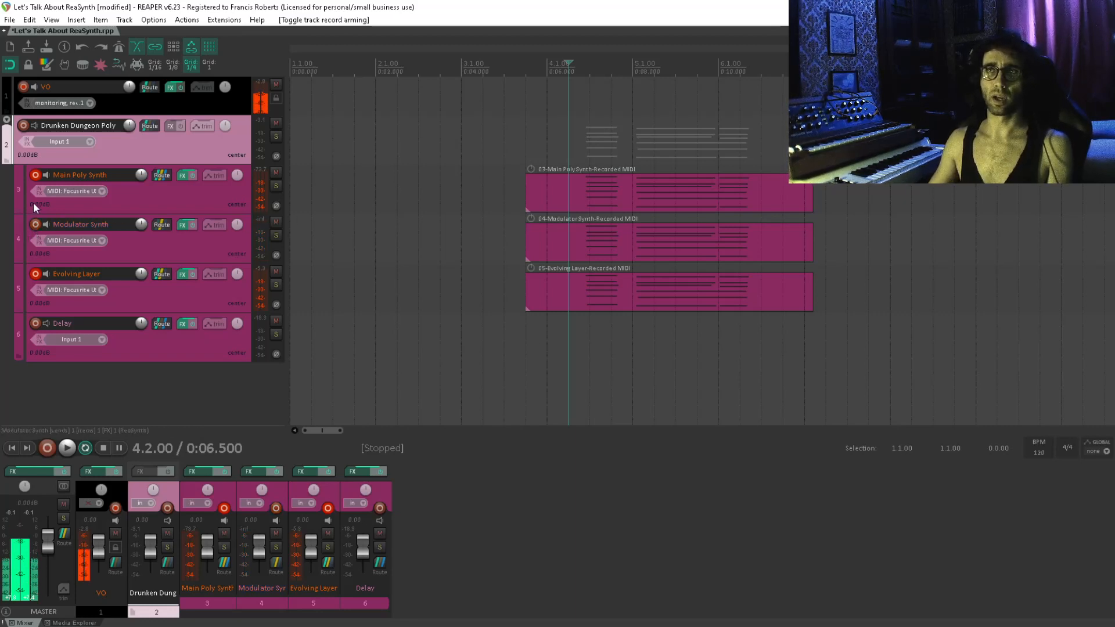
left_click(35, 179)
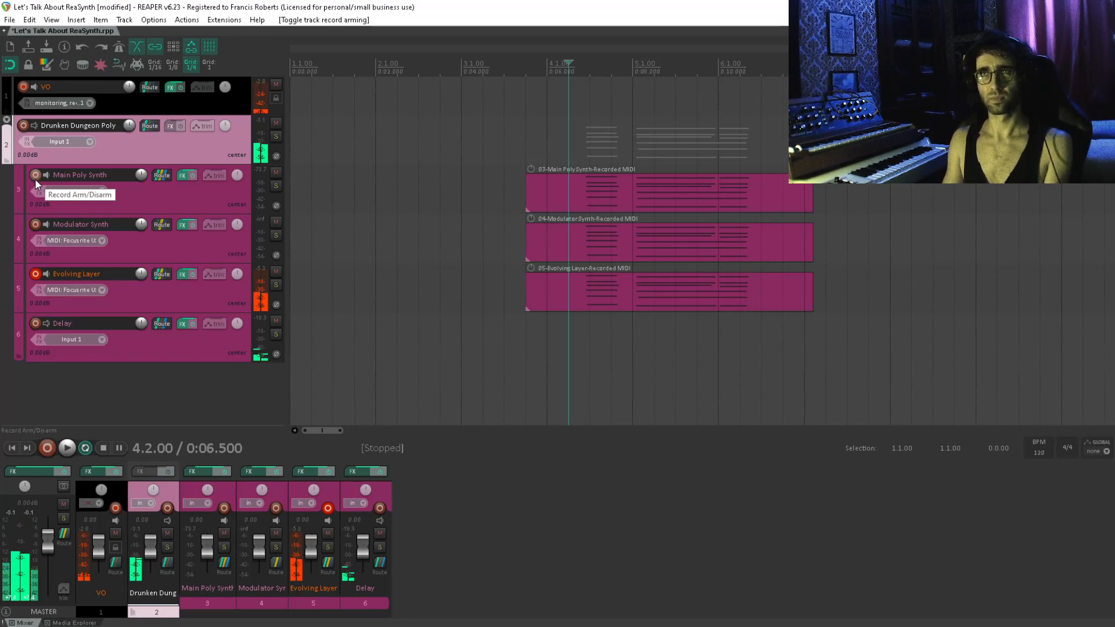
left_click(36, 274)
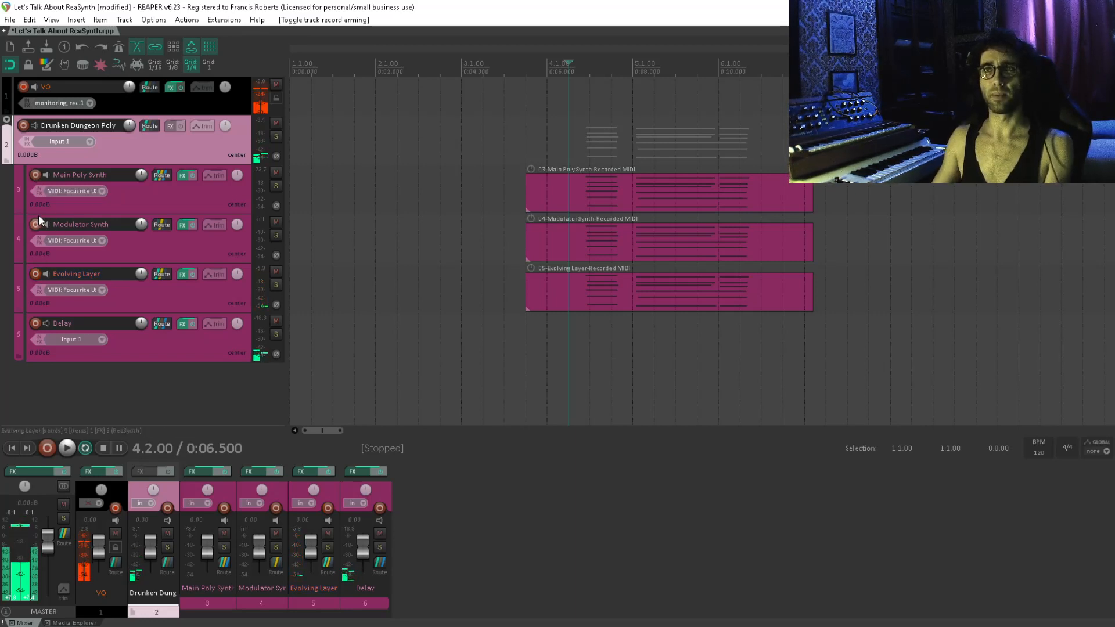
left_click(36, 175)
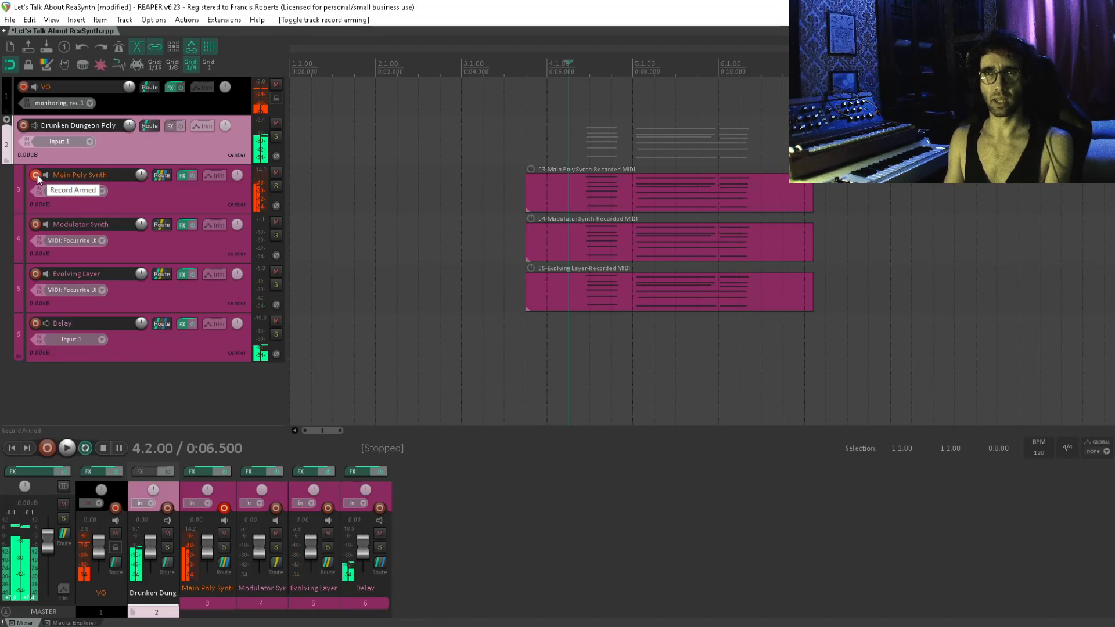
left_click(35, 225)
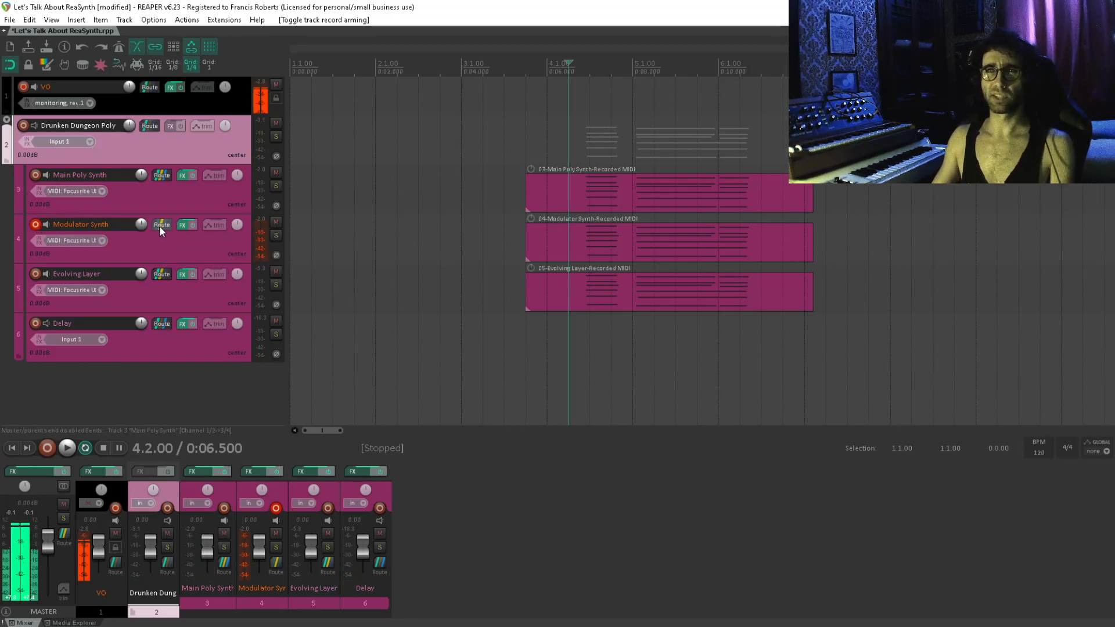
Open the Modulator Synth track's FX chain and examine its ReaSynth settings and parameter options
left_click(183, 228)
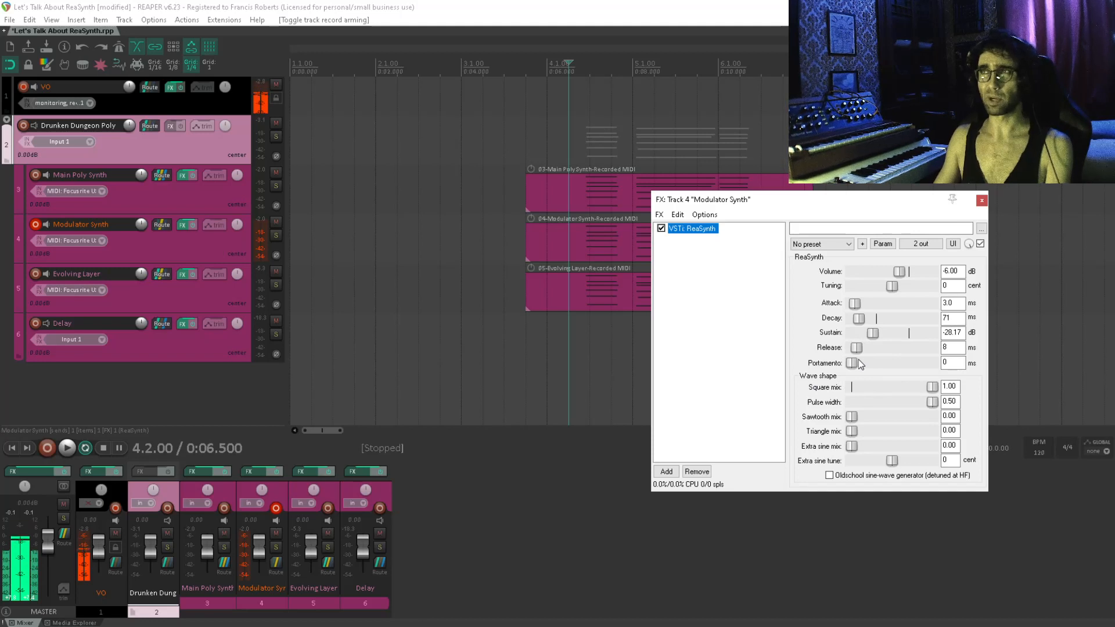
left_click(736, 309)
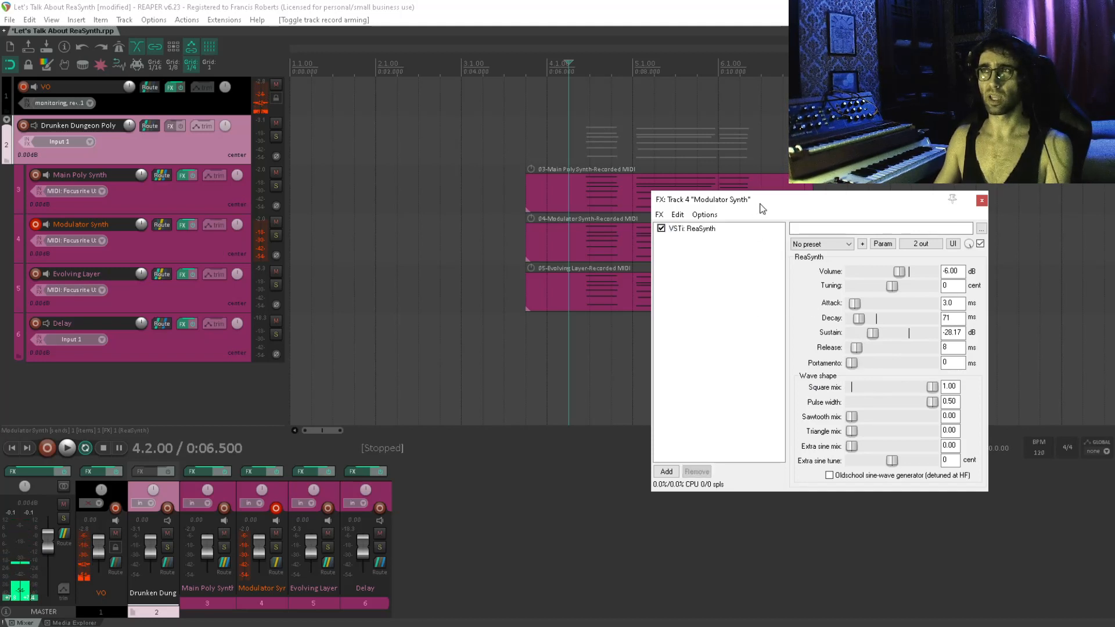
left_click_drag(760, 203, 702, 235)
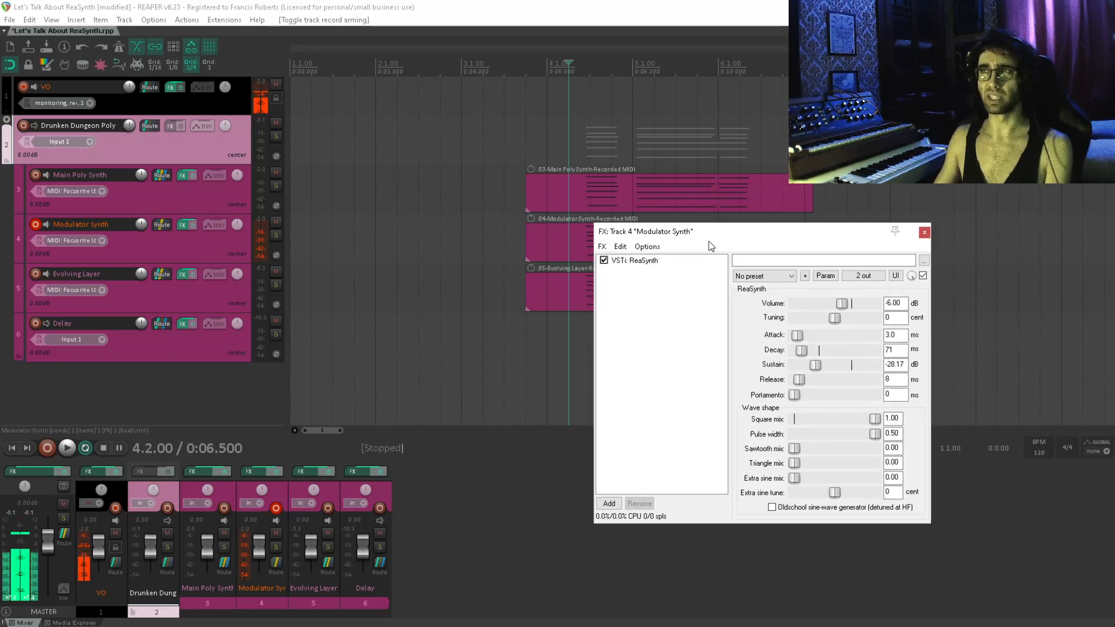
left_click(825, 276)
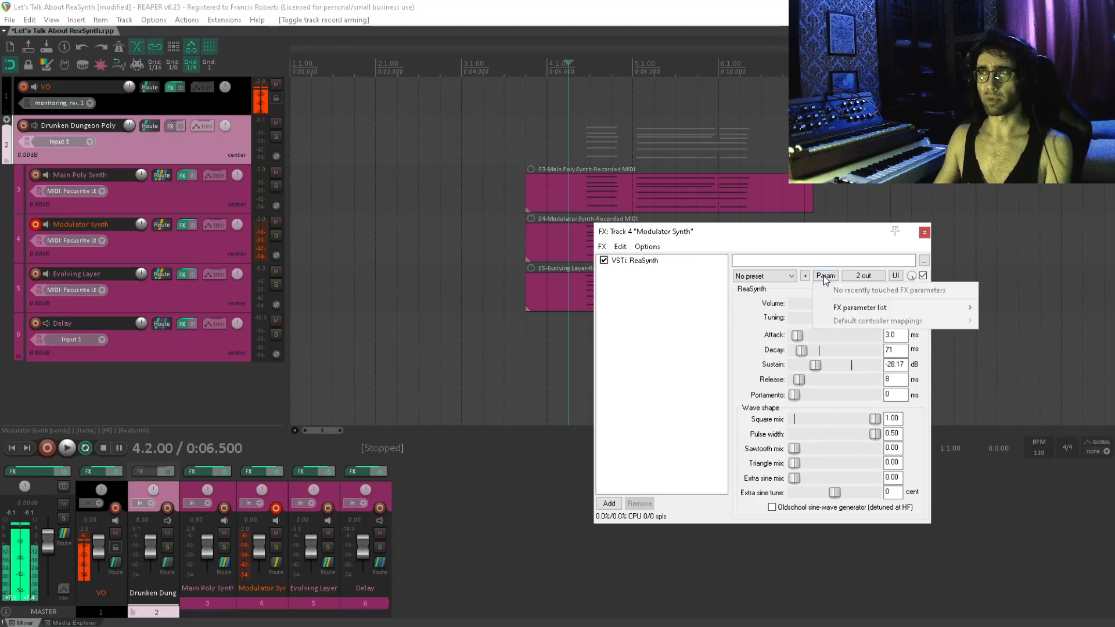
left_click(673, 331)
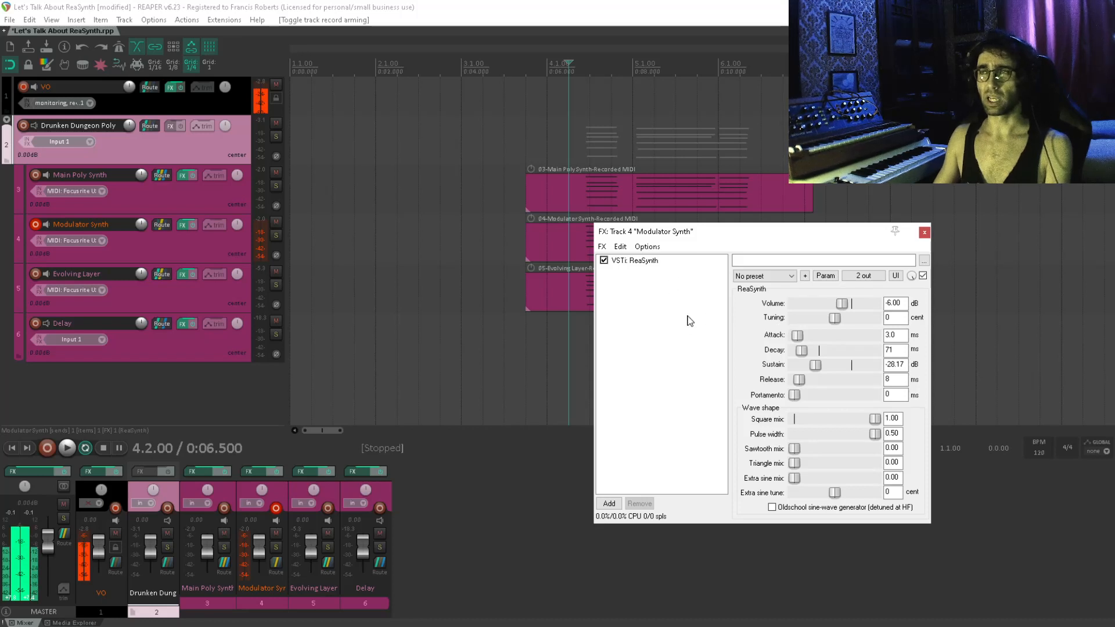
left_click_drag(687, 233, 668, 260)
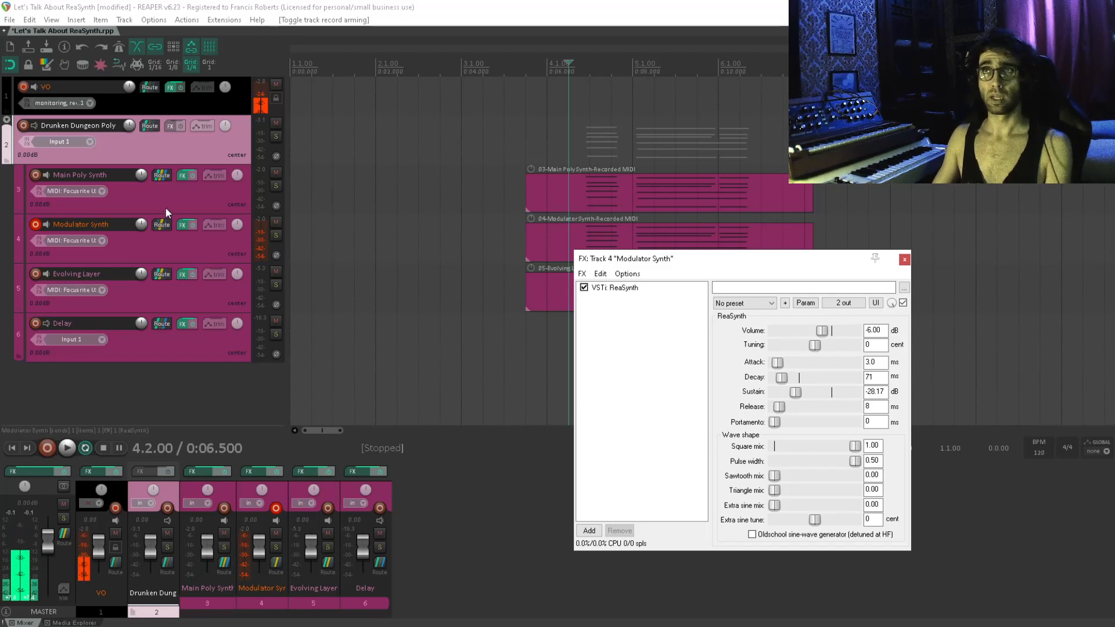
Record-arm Main Poly Synth and open the parameter modulation for the cutoff of its Moog 4-Pole Filter
left_click(177, 189)
left_click(183, 176)
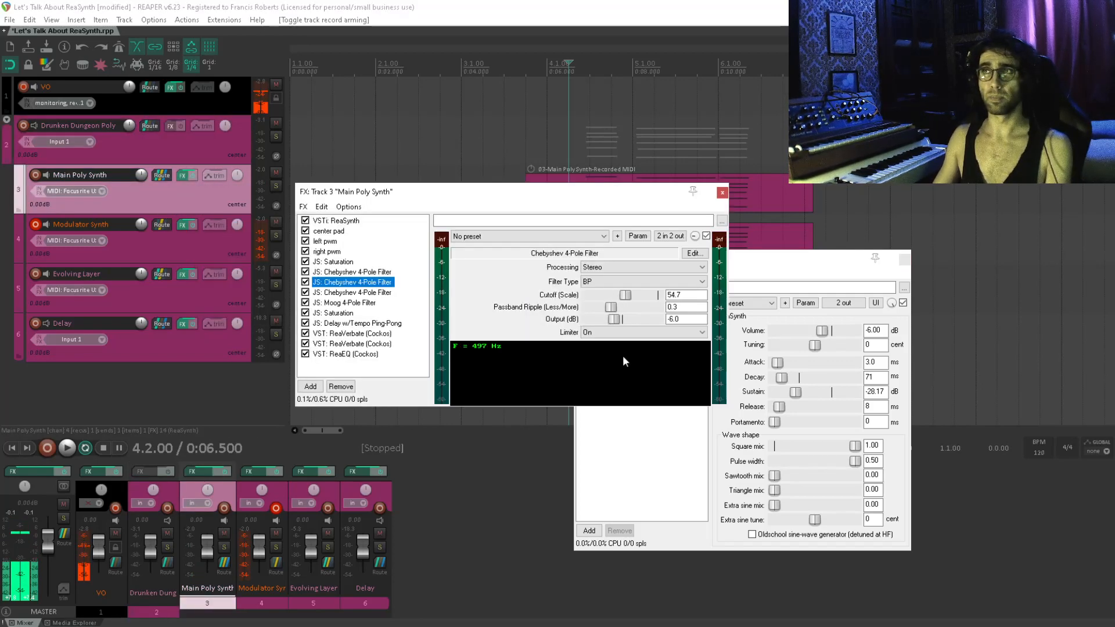
left_click(357, 302)
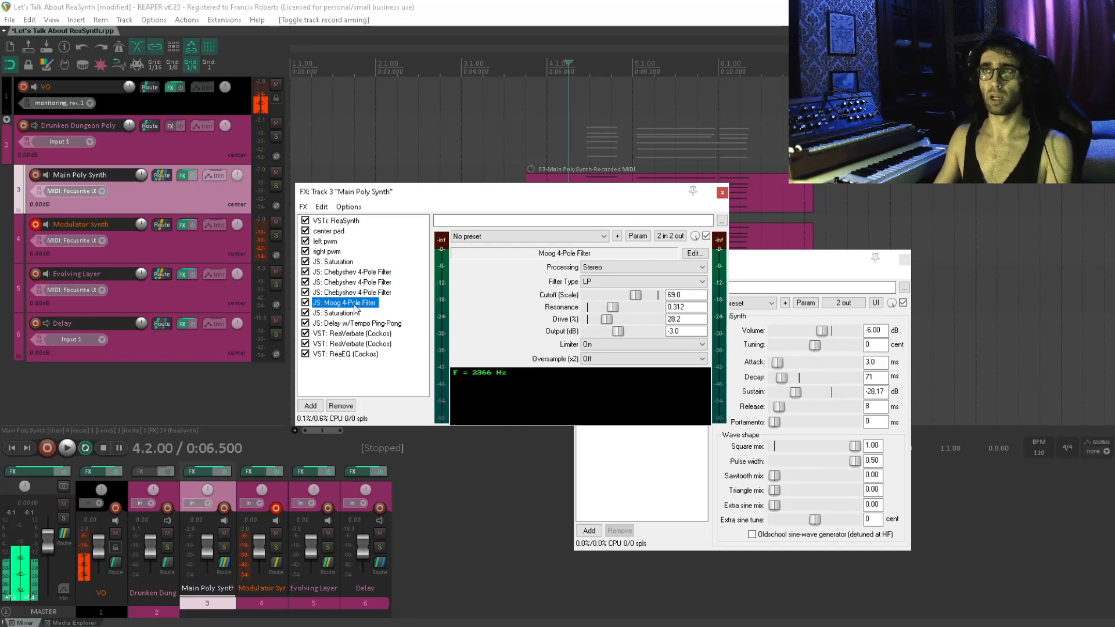
left_click(36, 174)
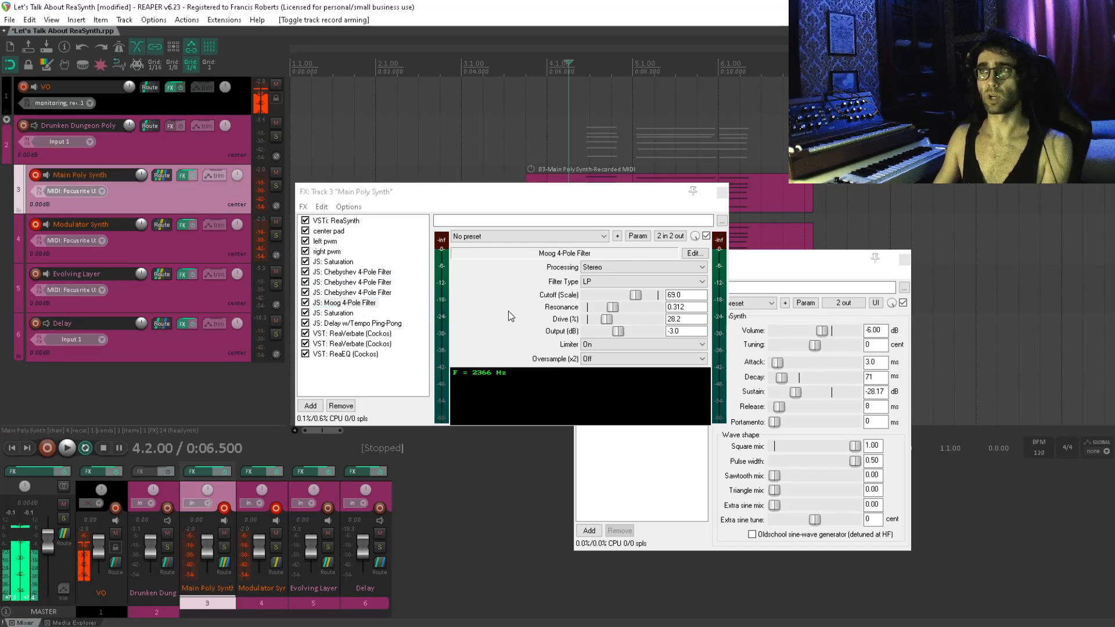
left_click(636, 295)
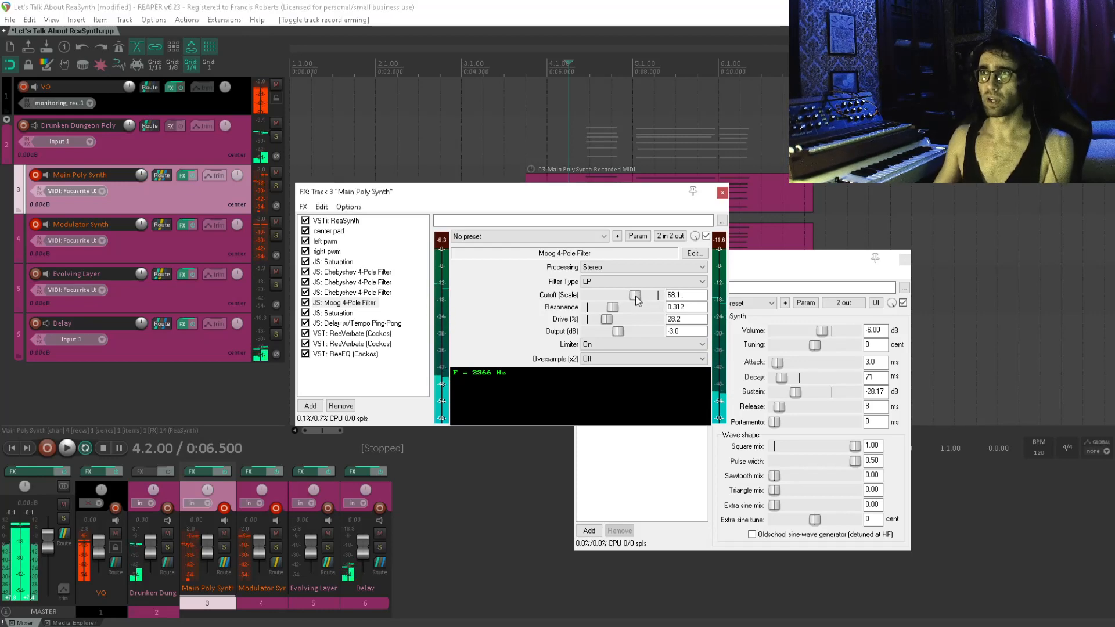
left_click(638, 237)
left_click(668, 295)
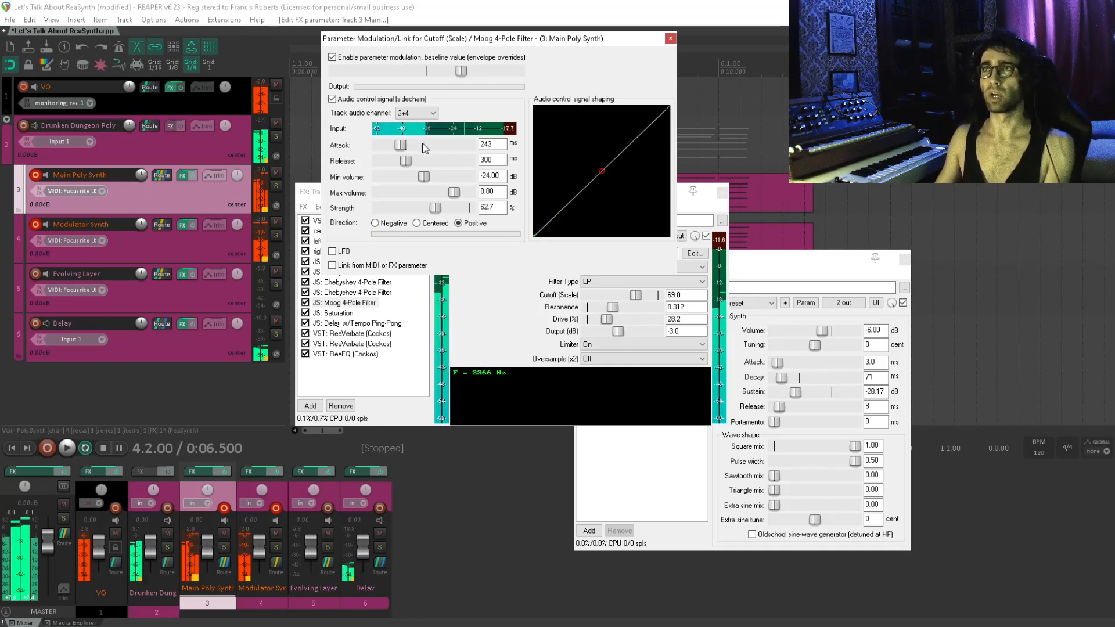
Set the Moog filter cutoff's modulation strength to about 65.2% and its baseline to about 62.3, and close the effect windows
left_click_drag(438, 208, 470, 206)
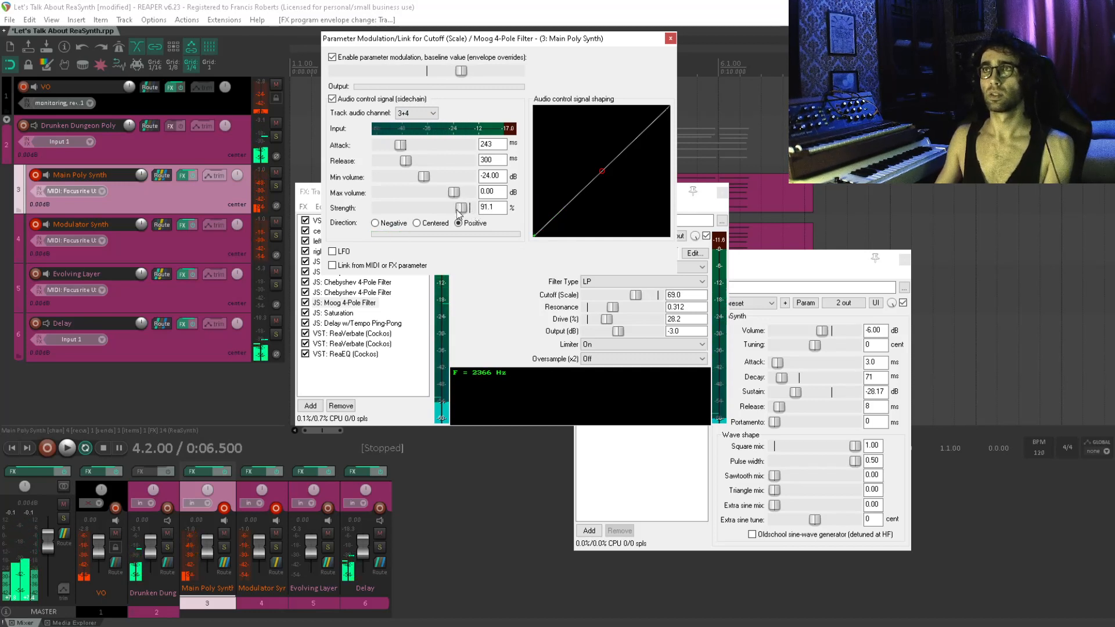
left_click_drag(458, 213, 437, 212)
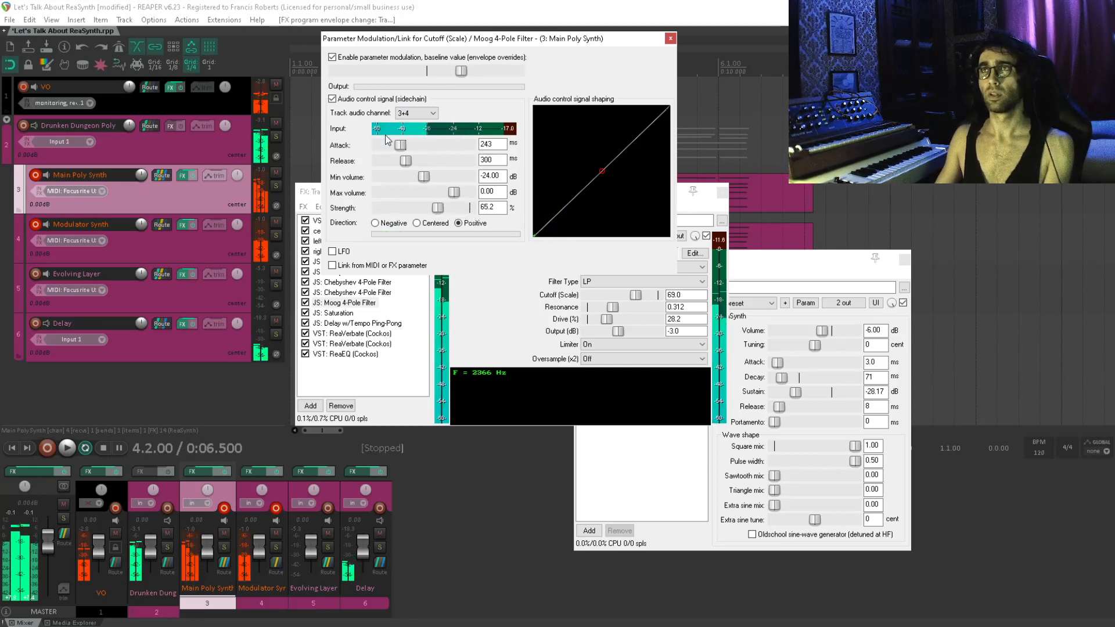
left_click_drag(461, 70, 429, 71)
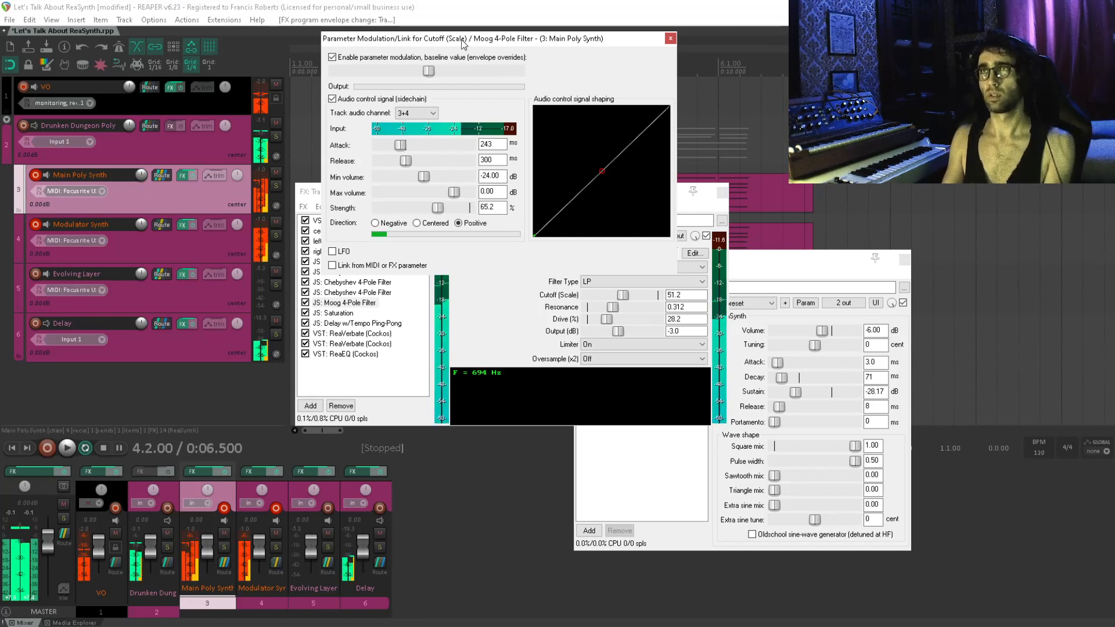
left_click_drag(429, 70, 451, 74)
left_click(670, 39)
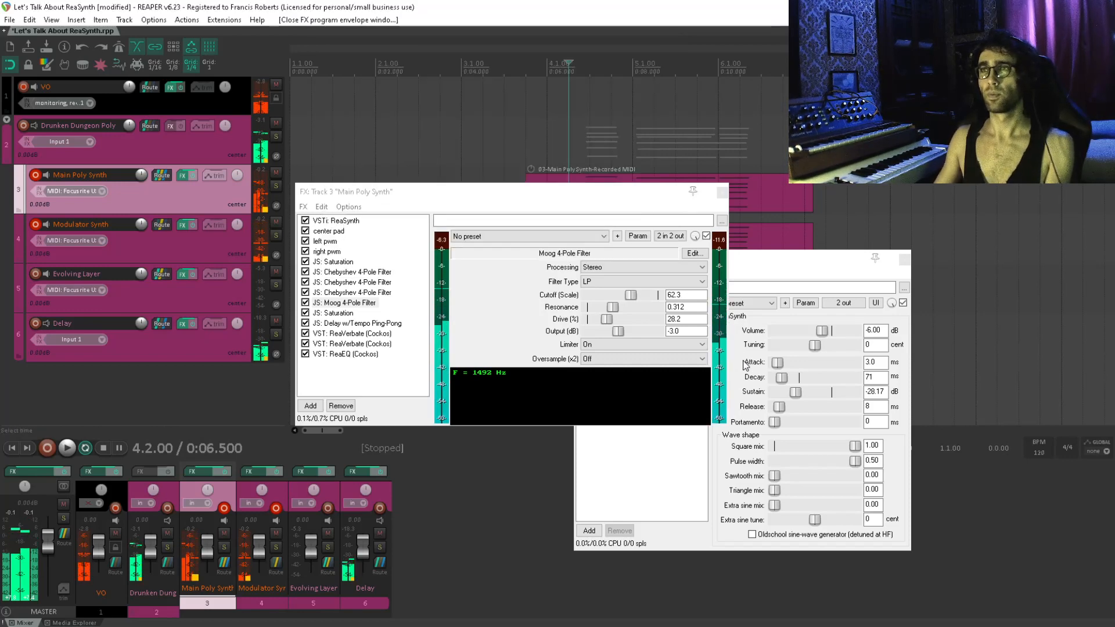
left_click(723, 193)
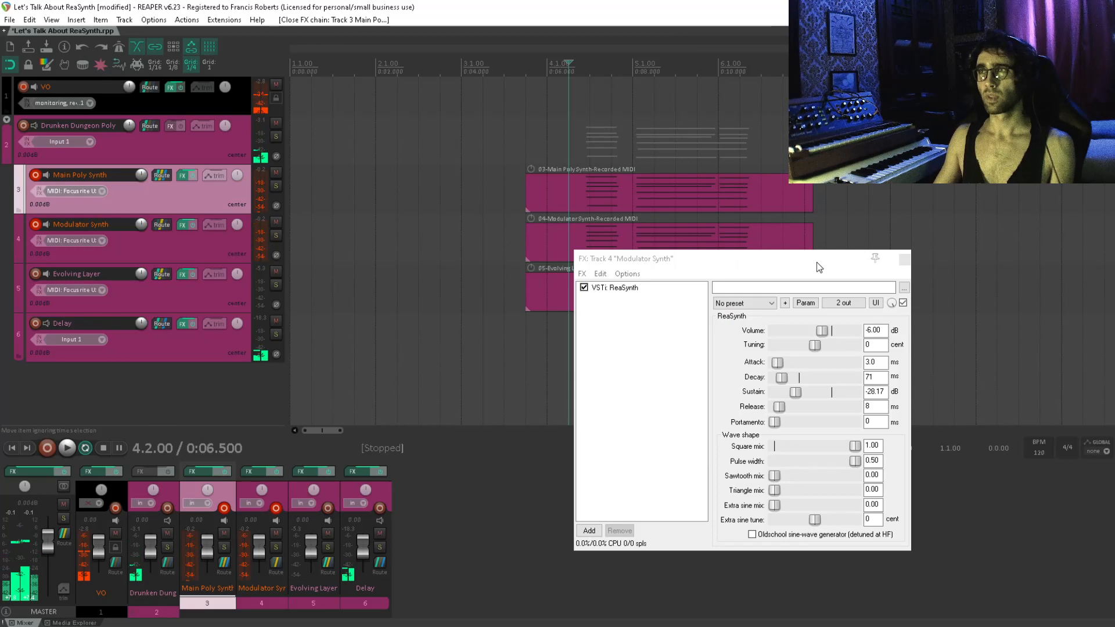
left_click(903, 259)
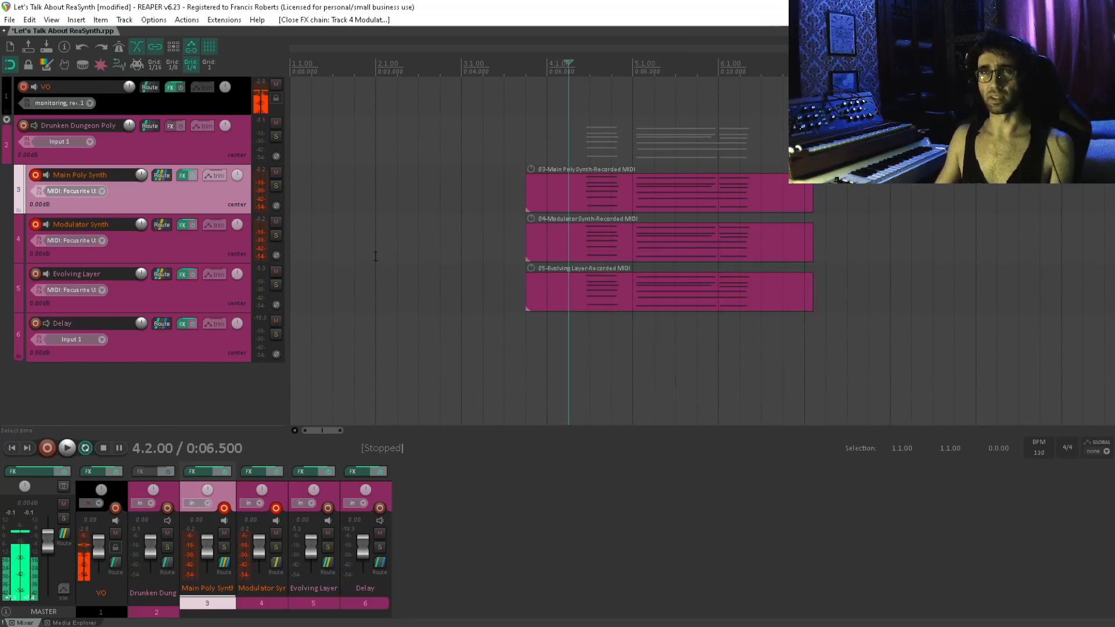
Leave only the Main Poly Synth track record-armed and mute the Delay track
left_click(36, 276)
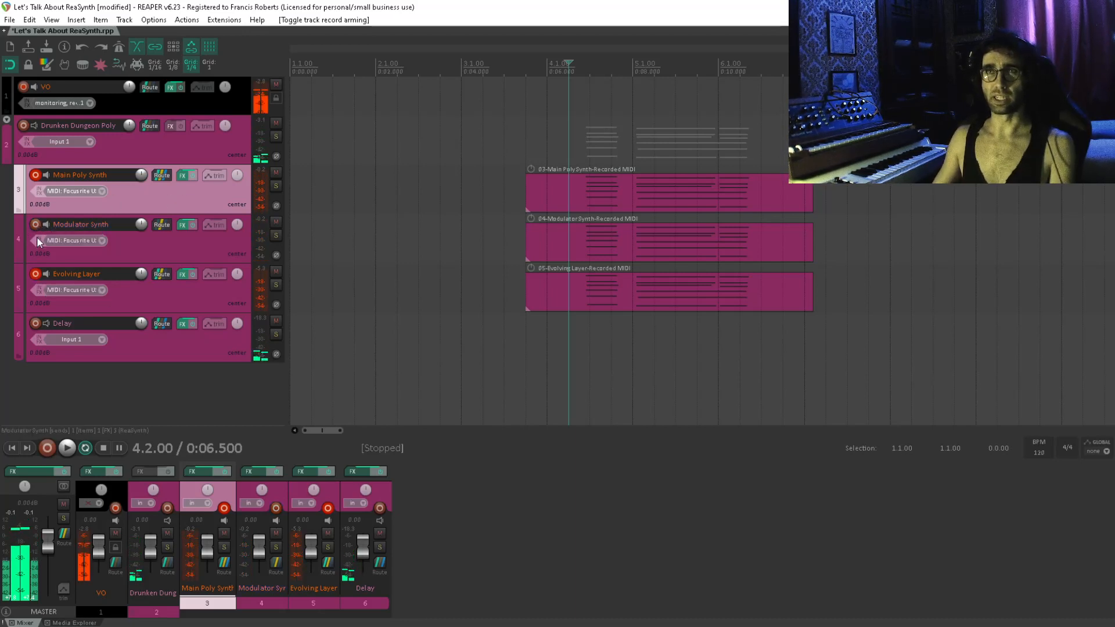
left_click(36, 274)
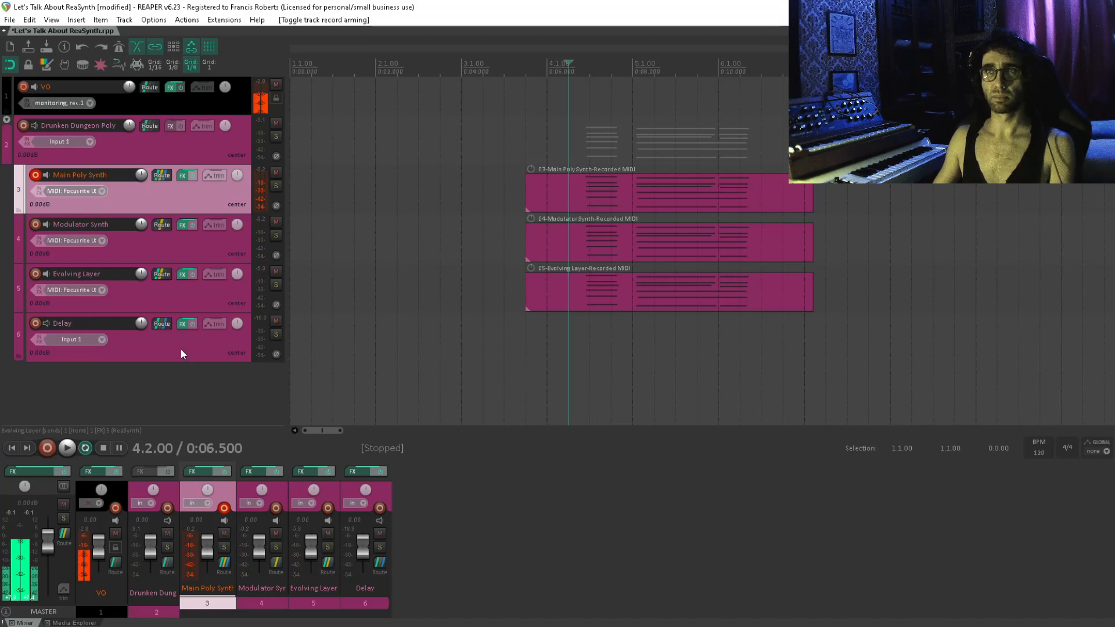
left_click(152, 344)
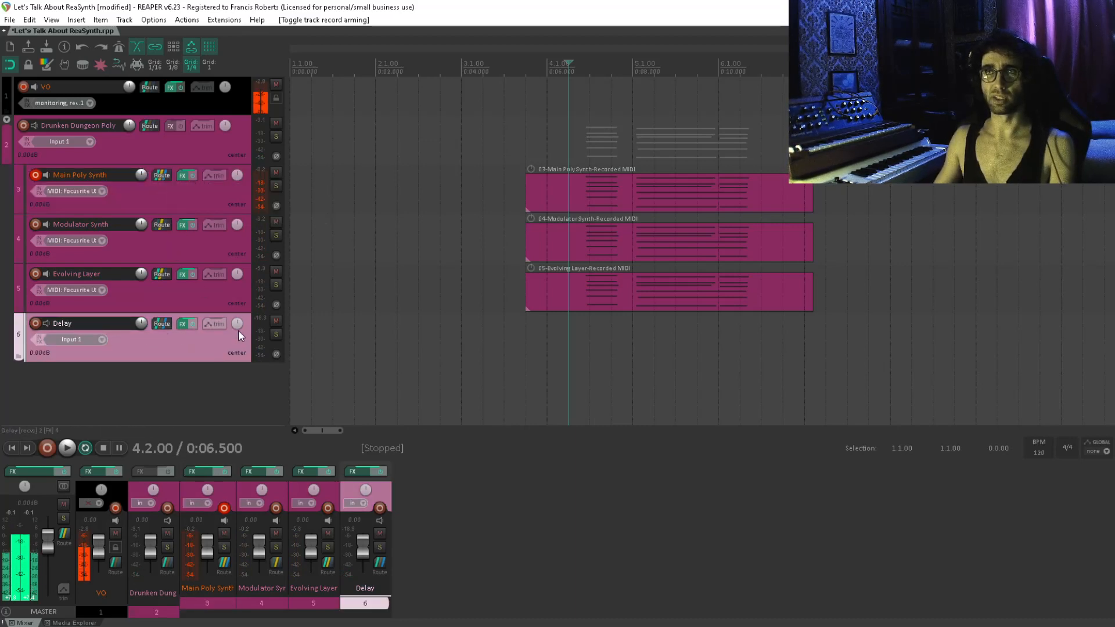
left_click(276, 320)
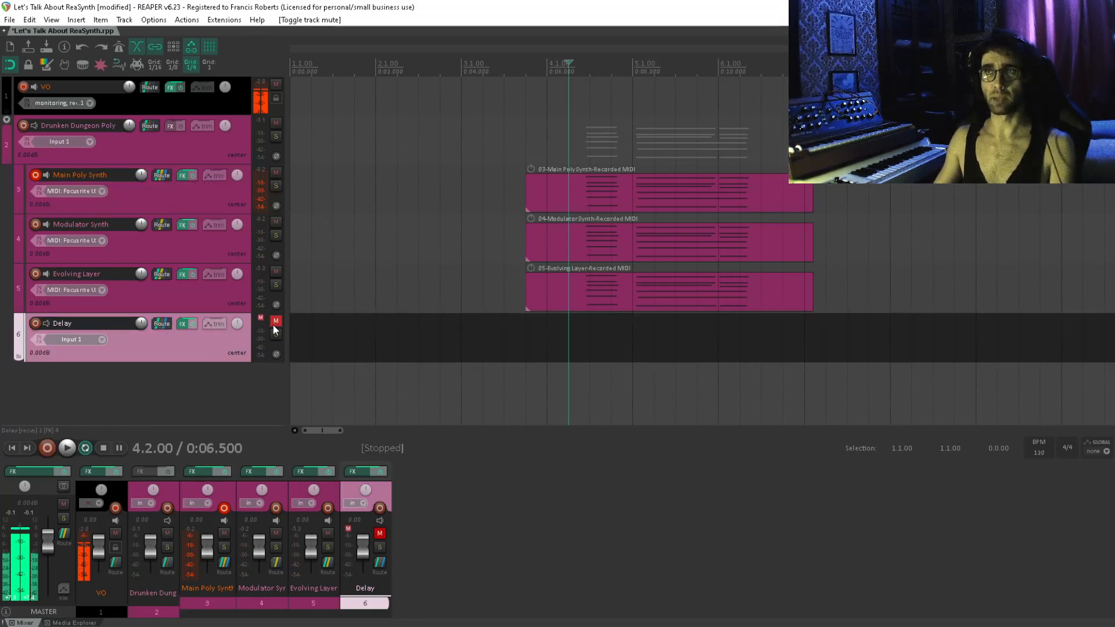
Bypass every effect after the first ReaSynth in the Main Poly Synth chain and show that ReaSynth's settings
left_click(183, 175)
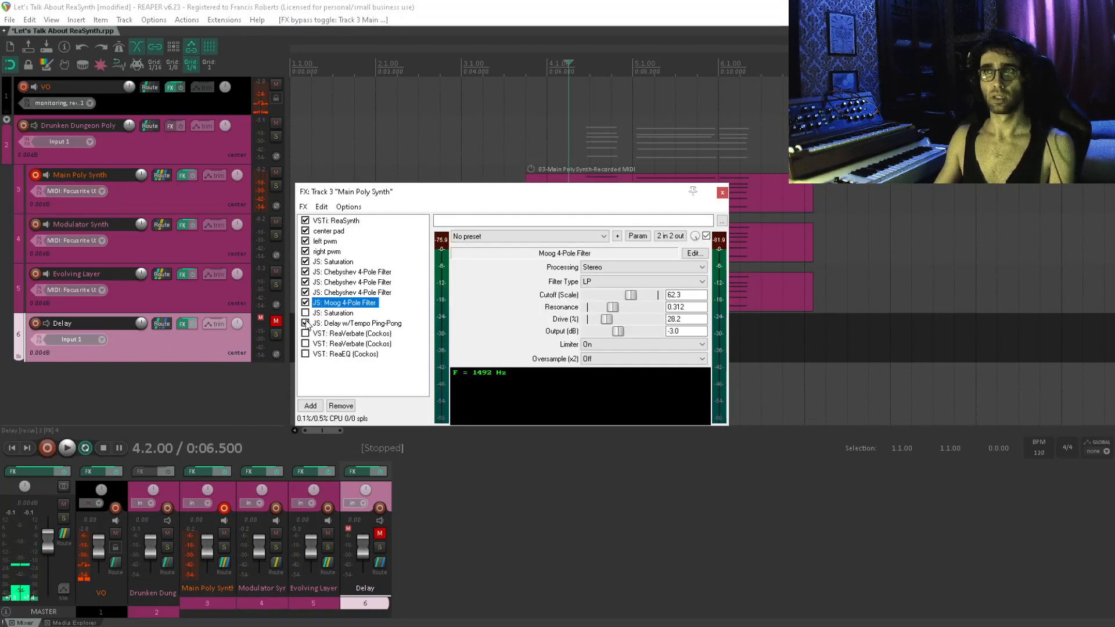
left_click(305, 271)
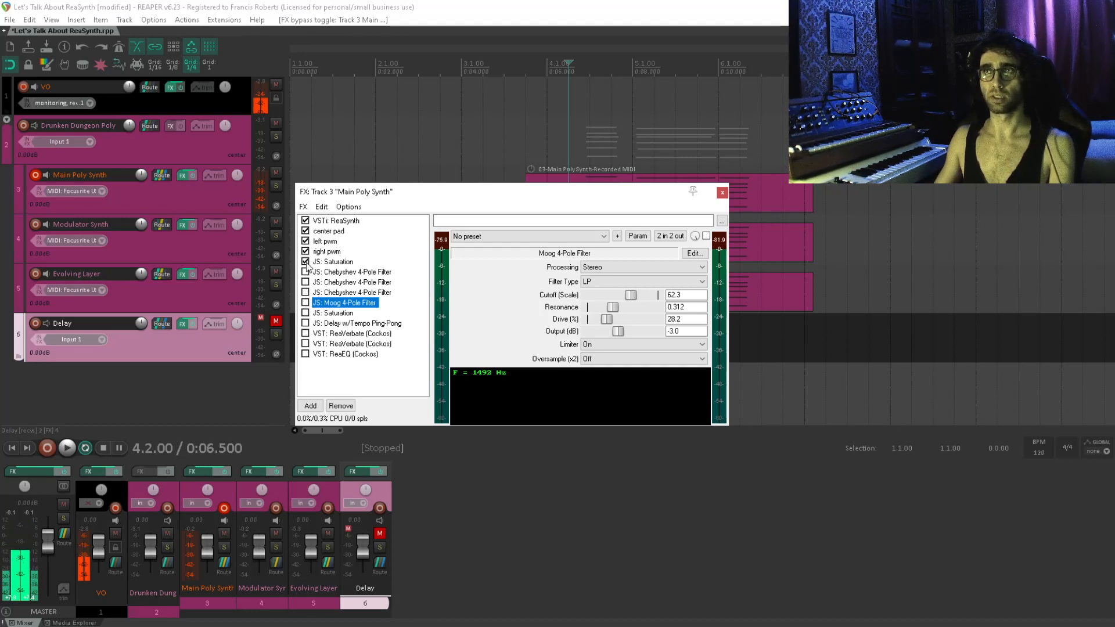
left_click(306, 252)
left_click(305, 241)
left_click(328, 221)
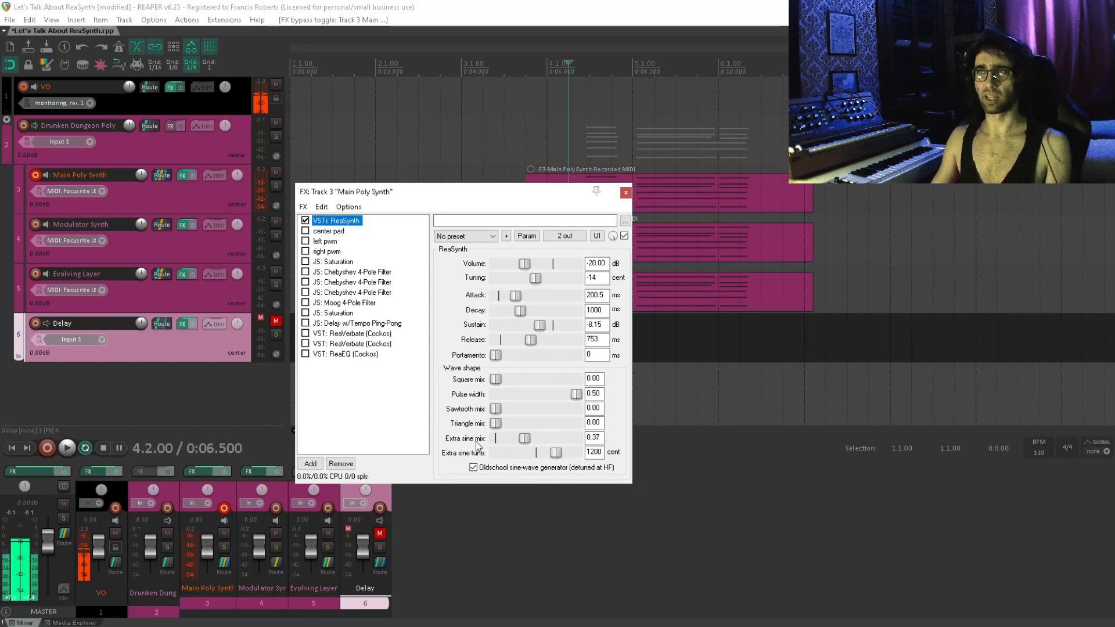
Set the extra sine tune of the Main Poly Synth's first ReaSynth to 1205 cents
double_click(595, 452)
left_click(337, 429)
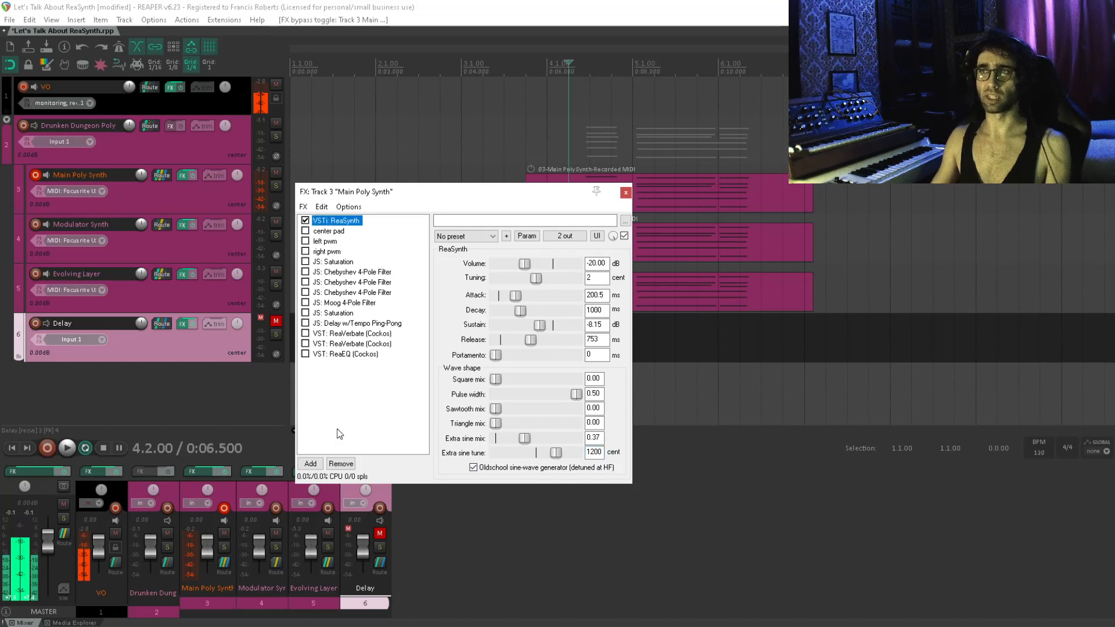
mouse_move(555, 452)
left_mouse_down()
mouse_move(581, 454)
mouse_move(556, 454)
left_mouse_up()
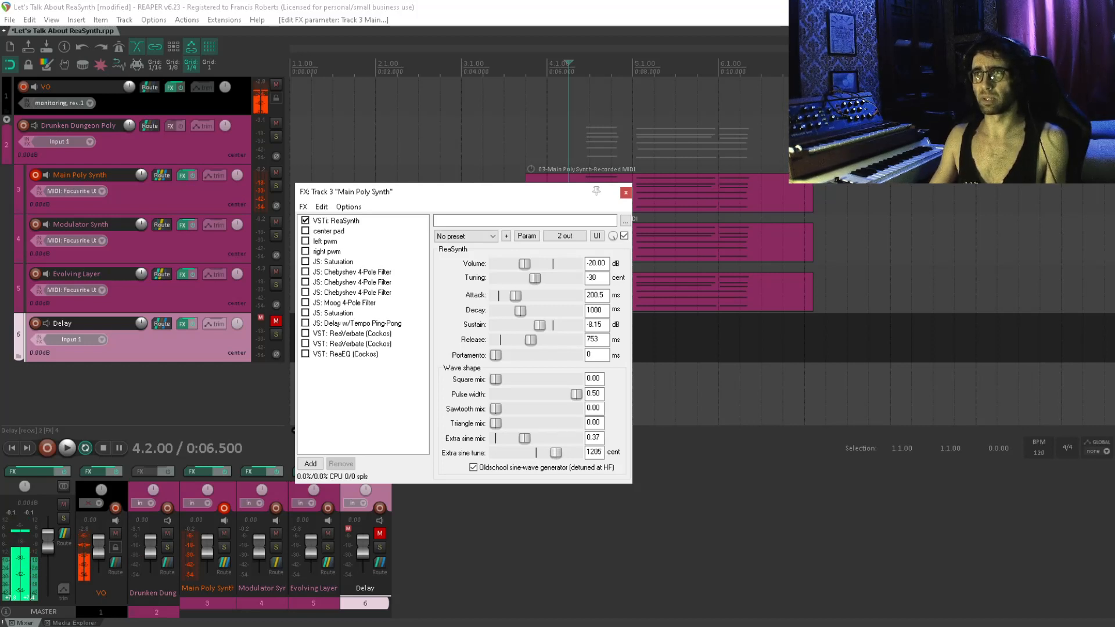
left_click(601, 454)
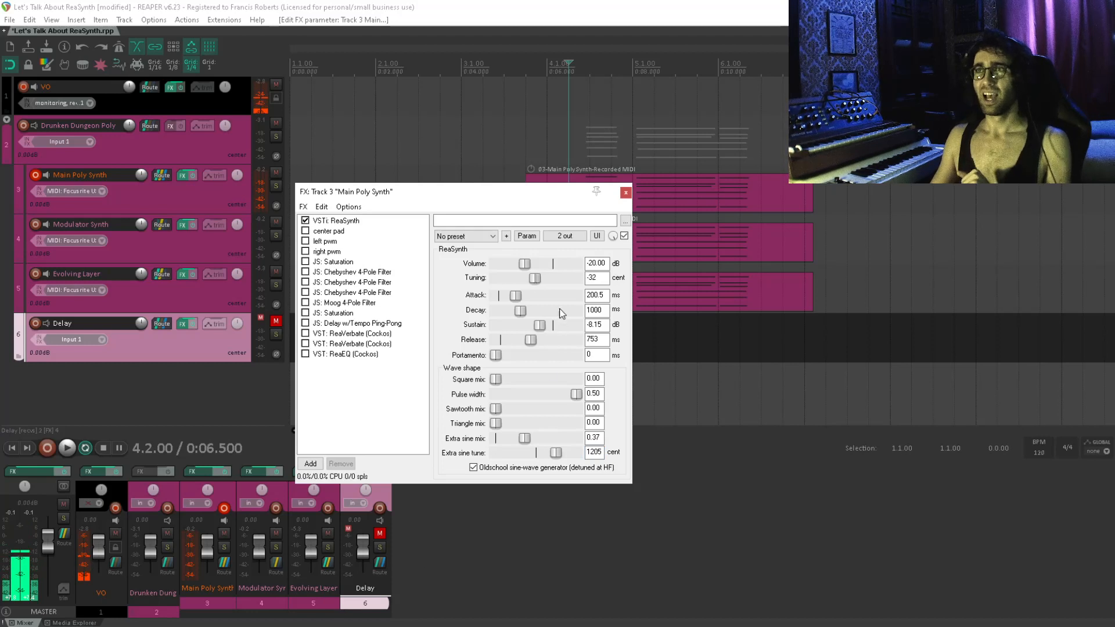
Enable the center pad synth in the Main Poly Synth chain and show its settings
left_click(305, 231)
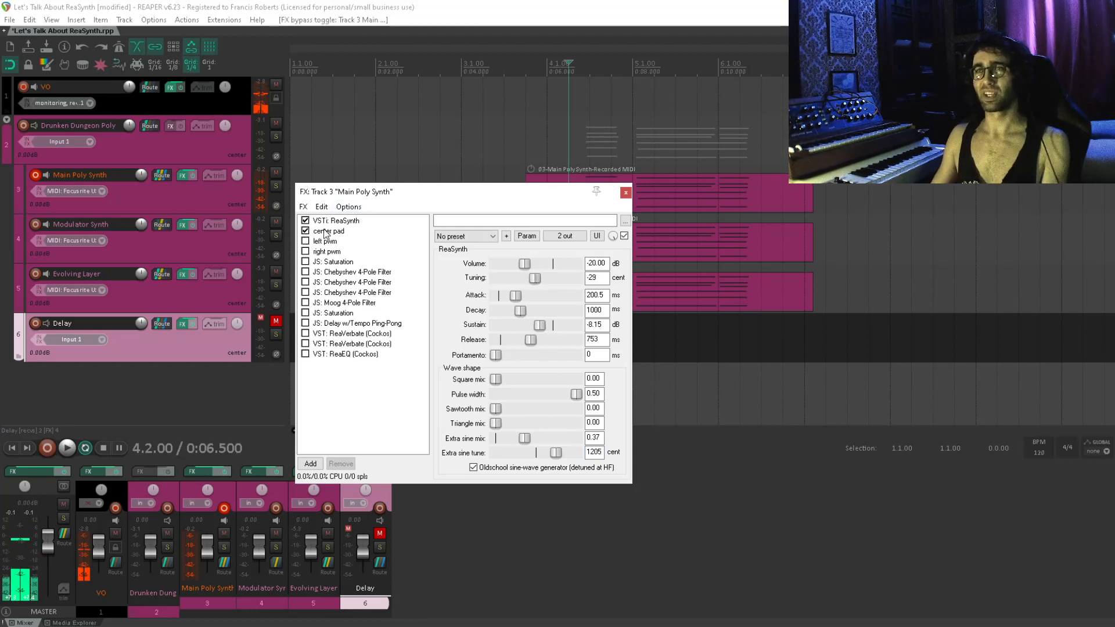
left_click(328, 232)
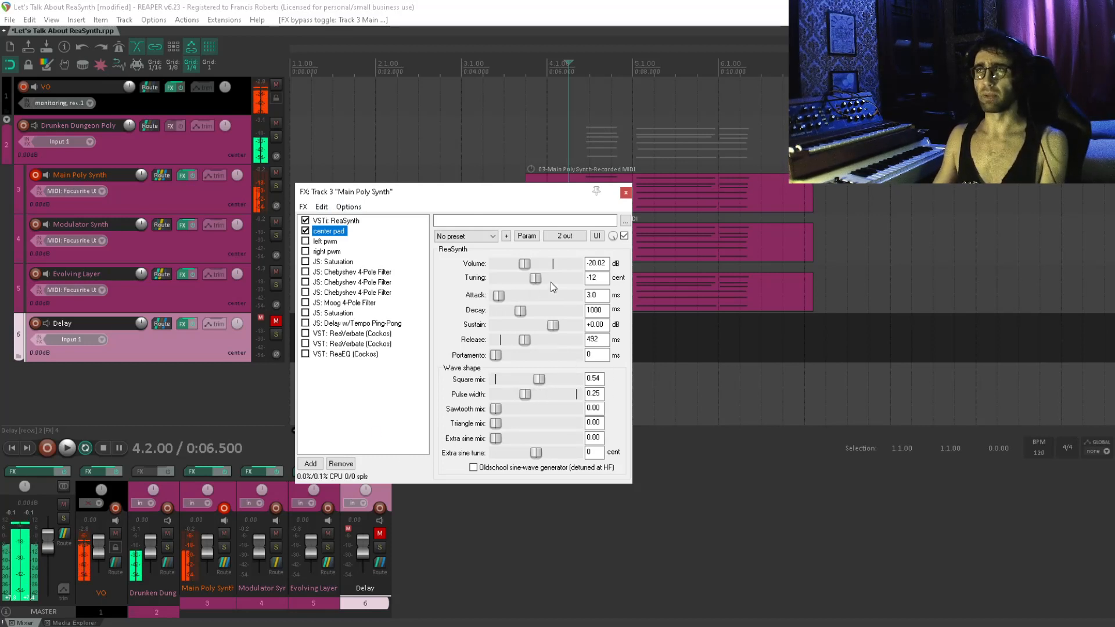
Review the LFO modulation on the first ReaSynth's tuning and close the modulation window
left_click(338, 223)
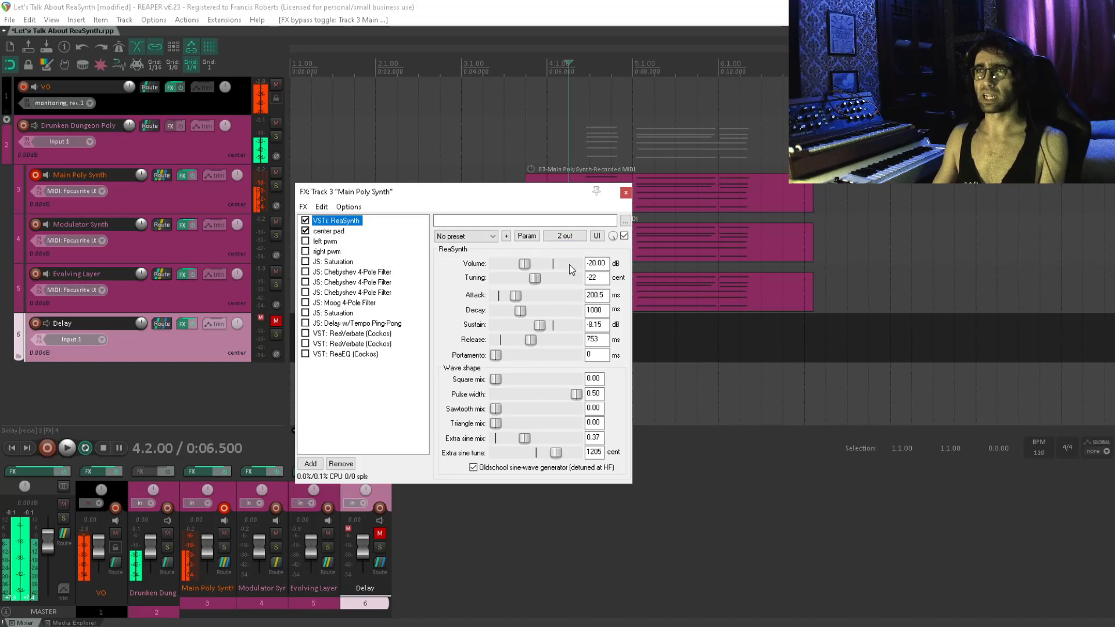
left_click(527, 236)
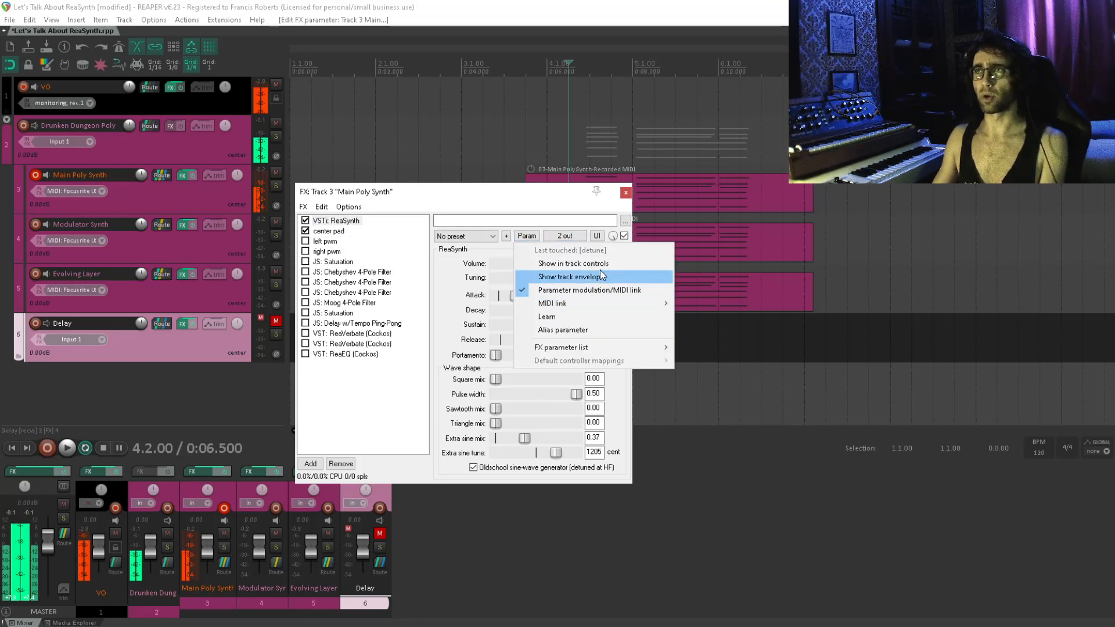
left_click(583, 291)
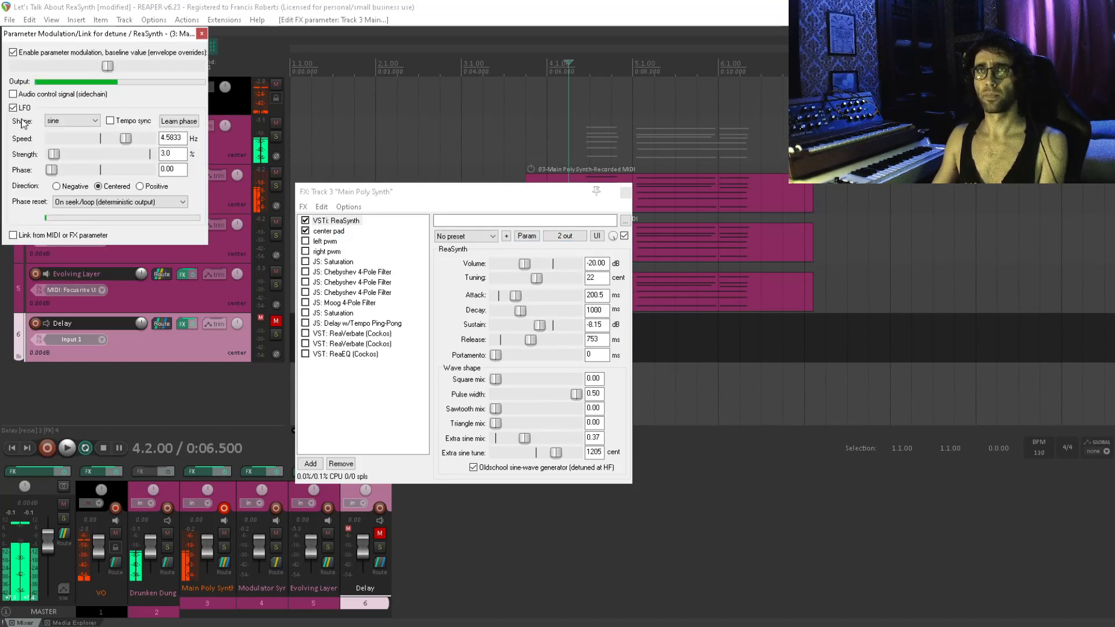
left_click(201, 33)
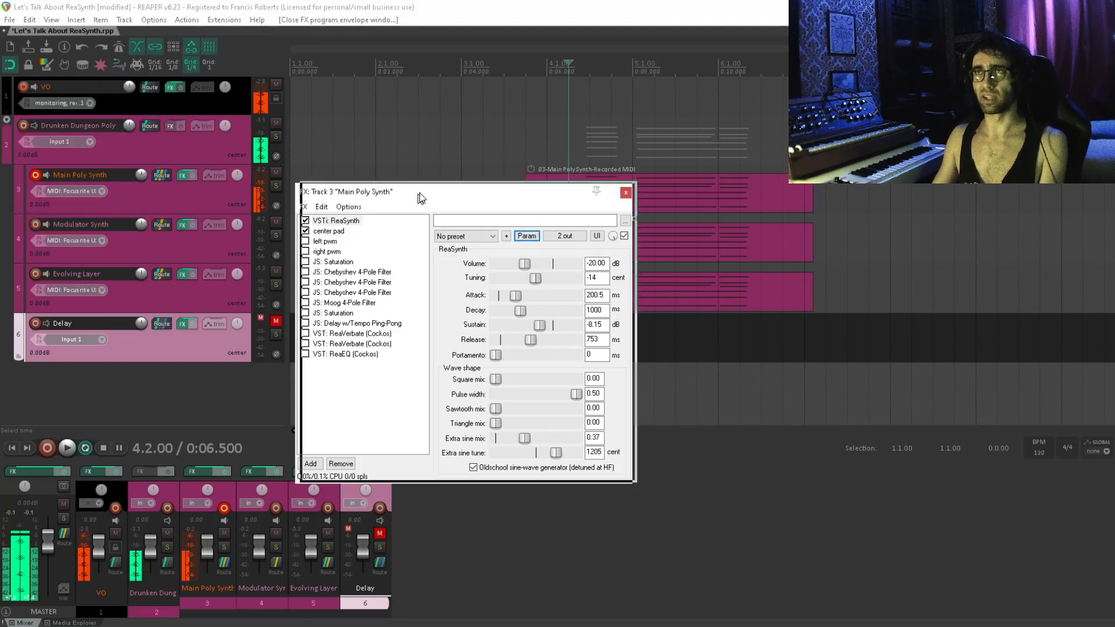
left_click_drag(420, 199, 463, 176)
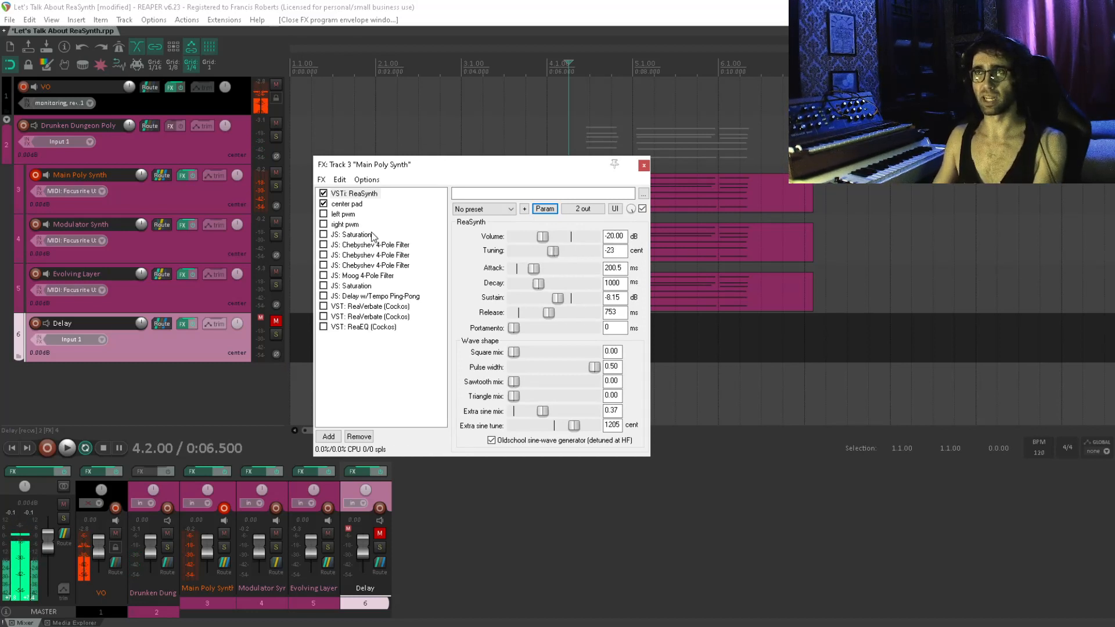
Show the LFO modulation settings for the center pad's tuning
left_click(371, 203)
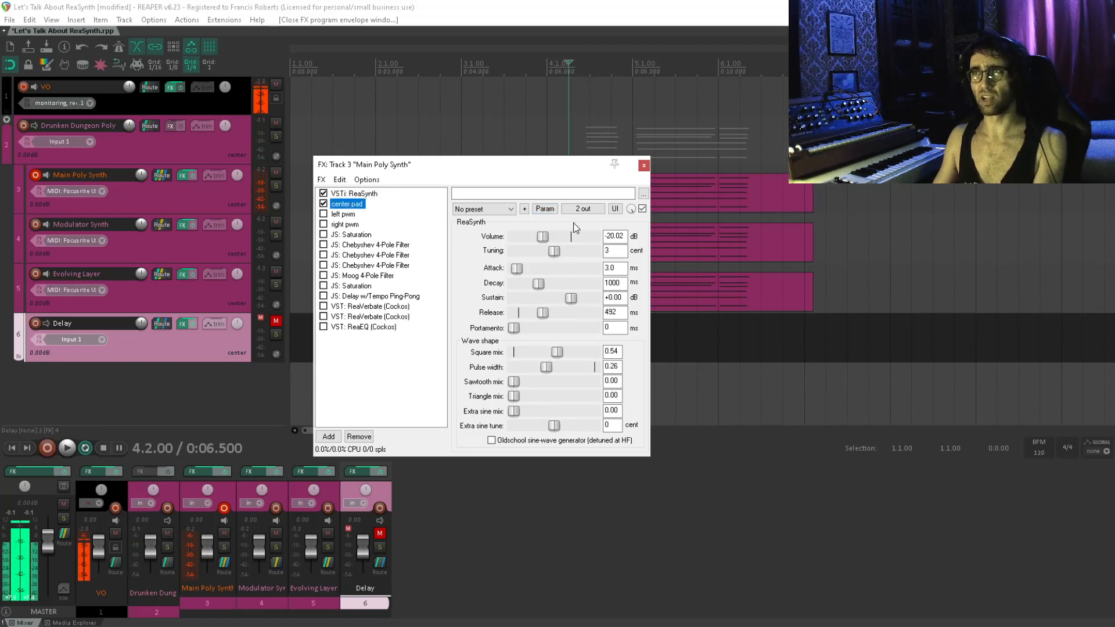
left_click(546, 209)
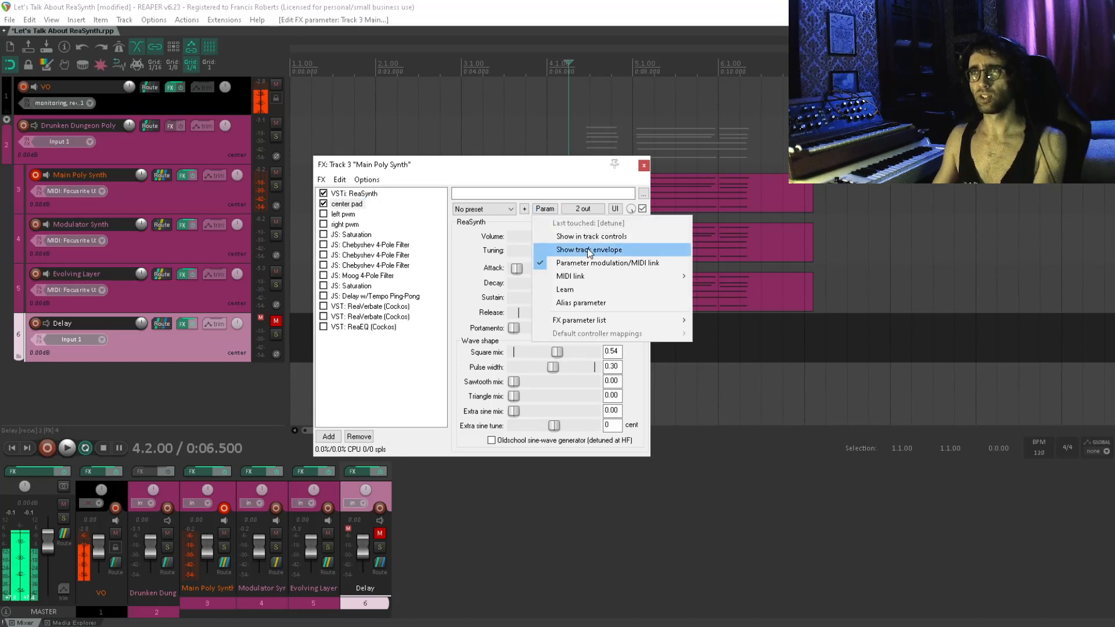
left_click(584, 254)
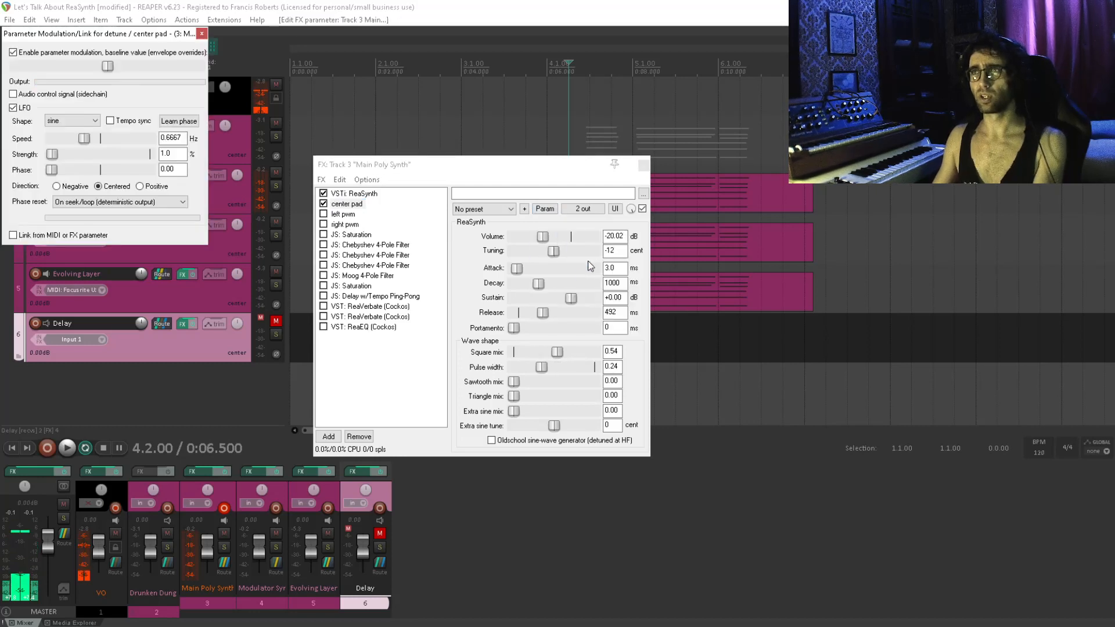
Isolate the center pad for auditioning and re-enable the first ReaSynth together with the left pwm and right pwm synths
left_click(324, 194)
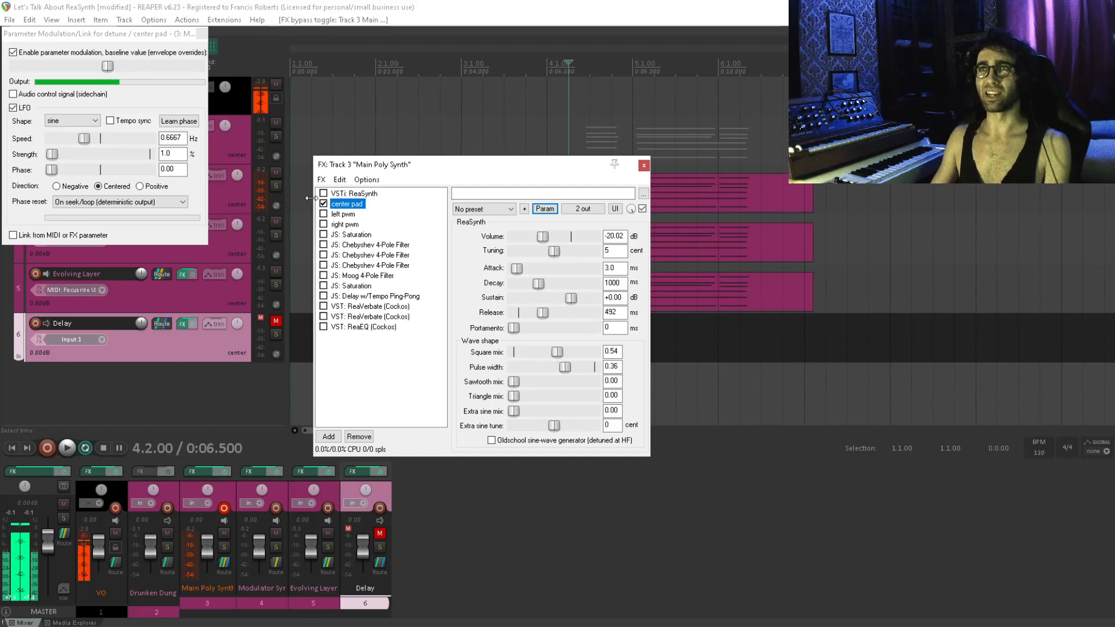
left_click_drag(370, 167, 372, 166)
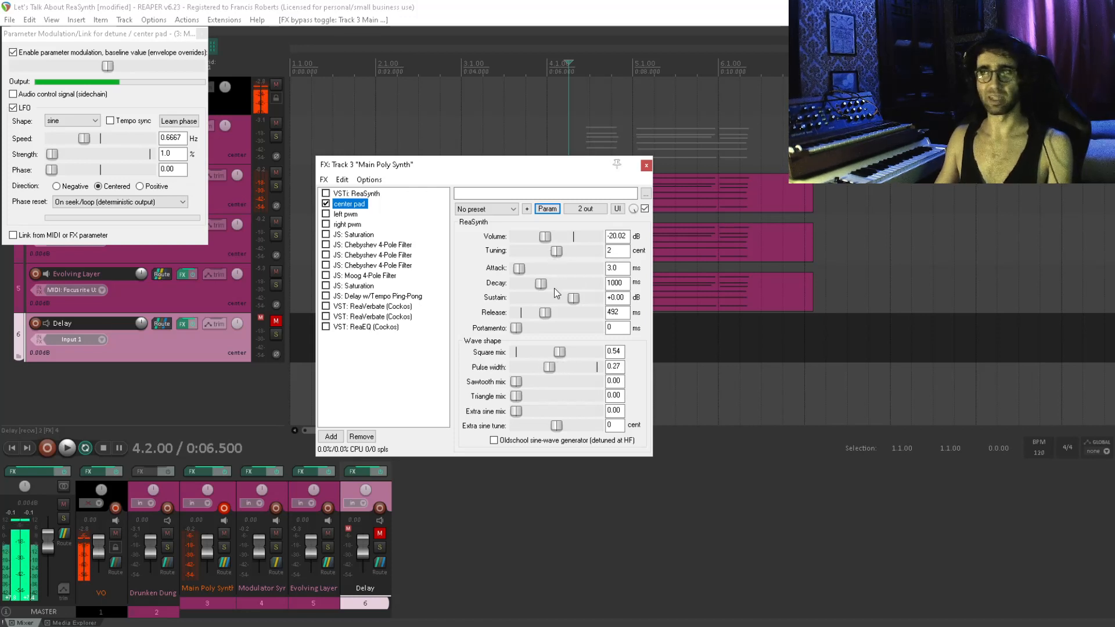
left_click(344, 215)
left_click(326, 224)
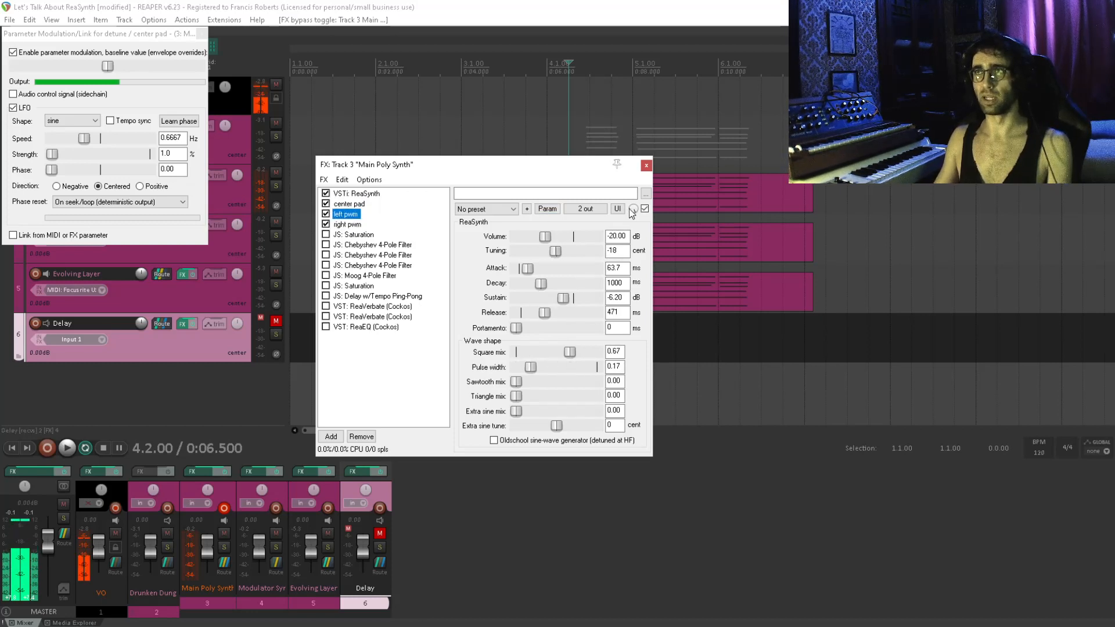
Inspect the output pin routing of the left pwm and right pwm synths
left_click(589, 211)
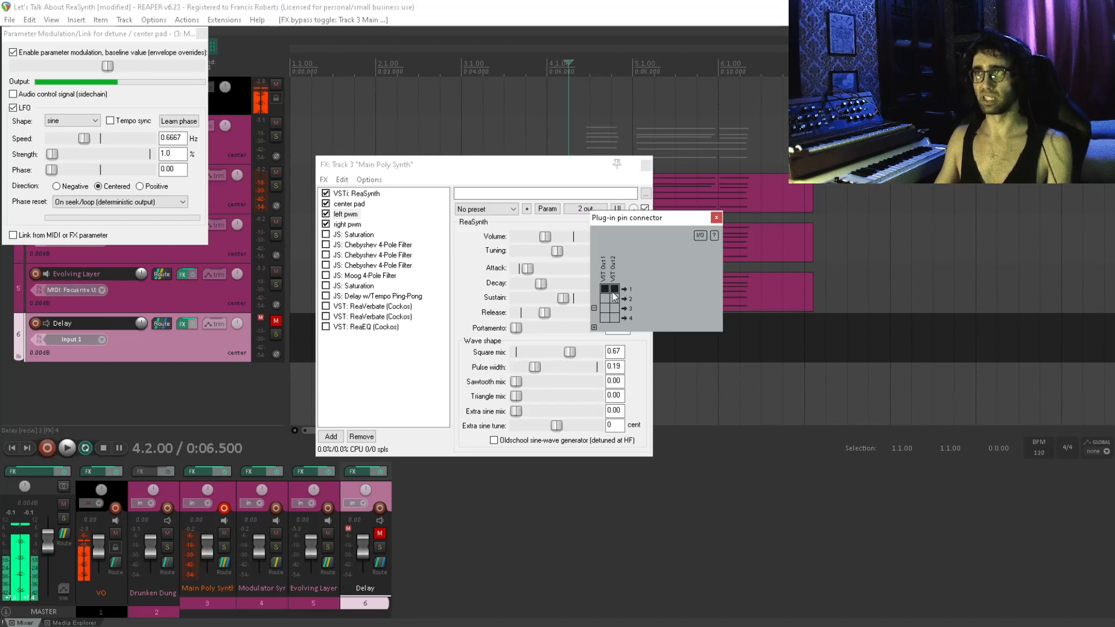
left_click(348, 225)
left_click(586, 208)
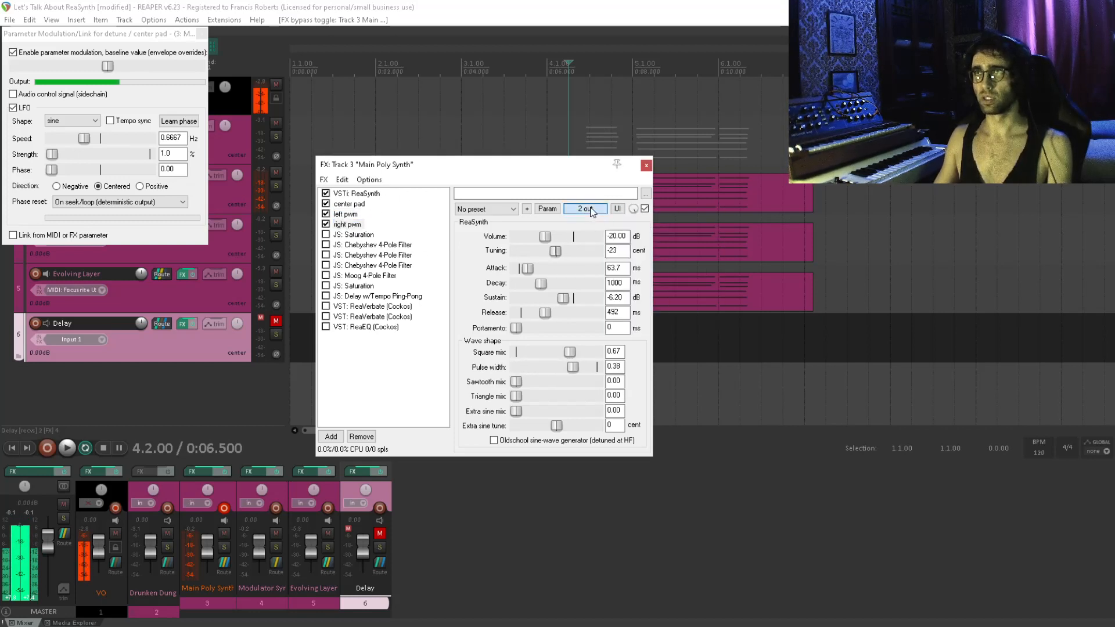
left_click(719, 209)
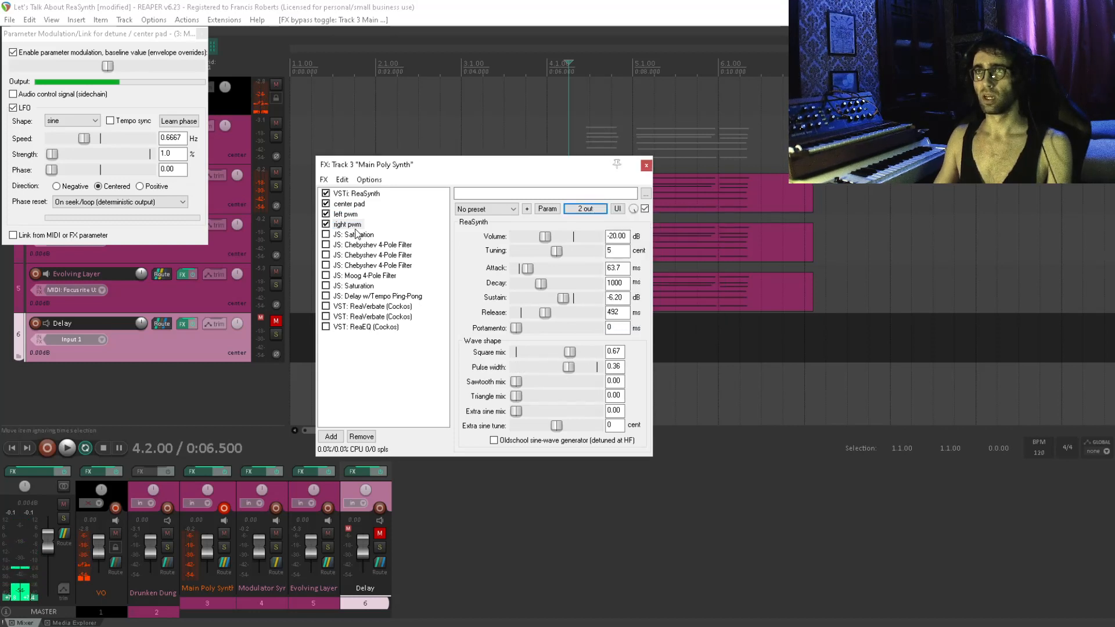
Review the LFO modulation on the right pwm synth's pulse width and close both open modulation windows
left_click(346, 214)
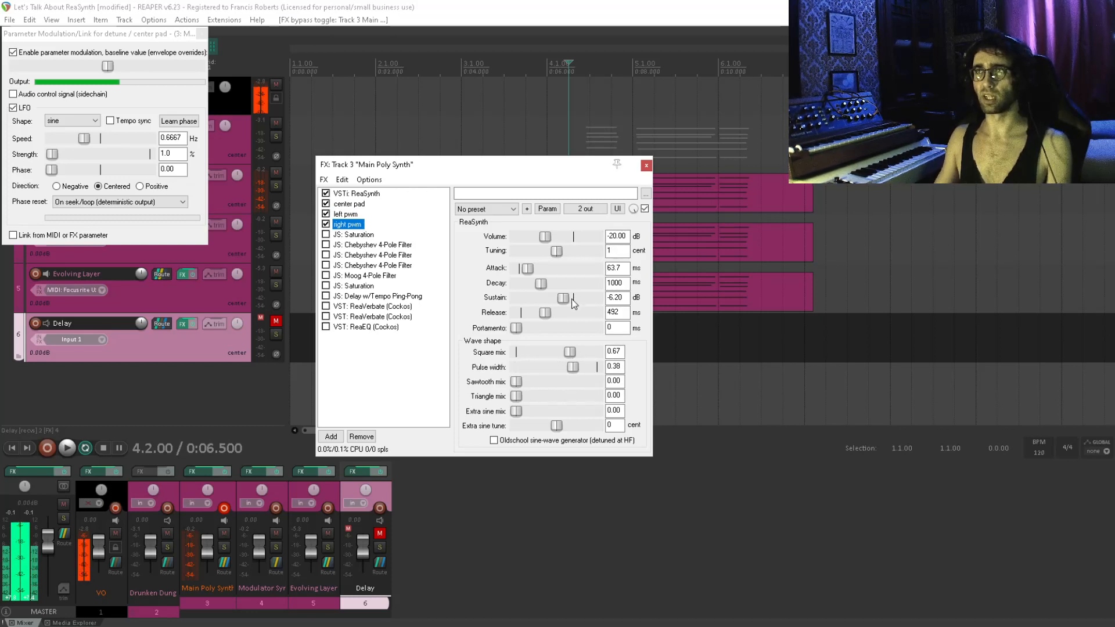
left_click(531, 369)
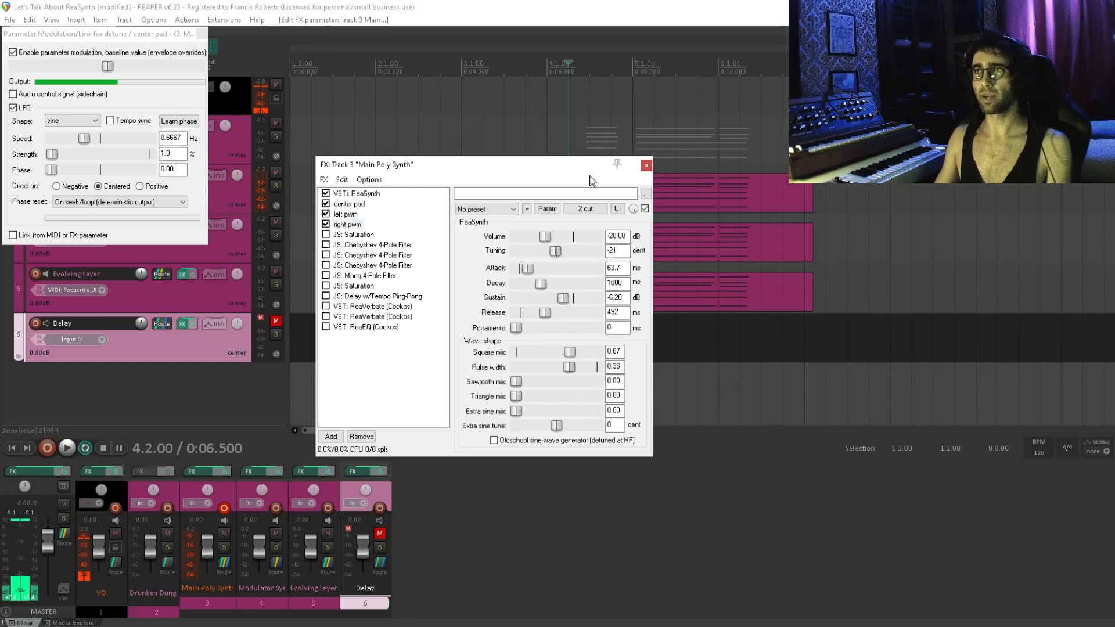
left_click(547, 209)
left_click(579, 264)
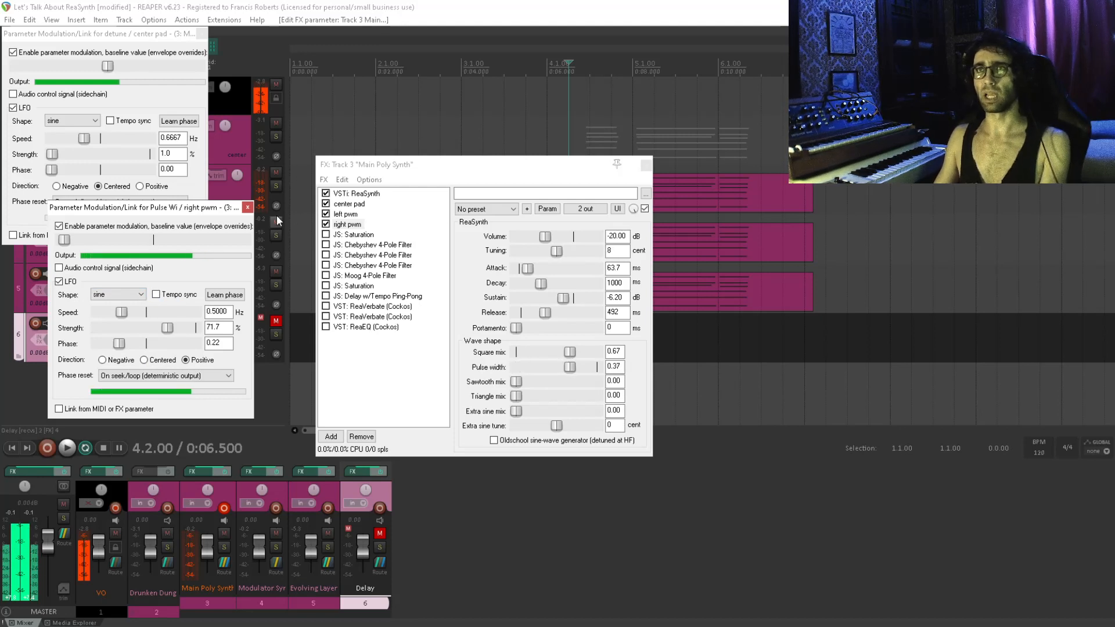
left_click(244, 207)
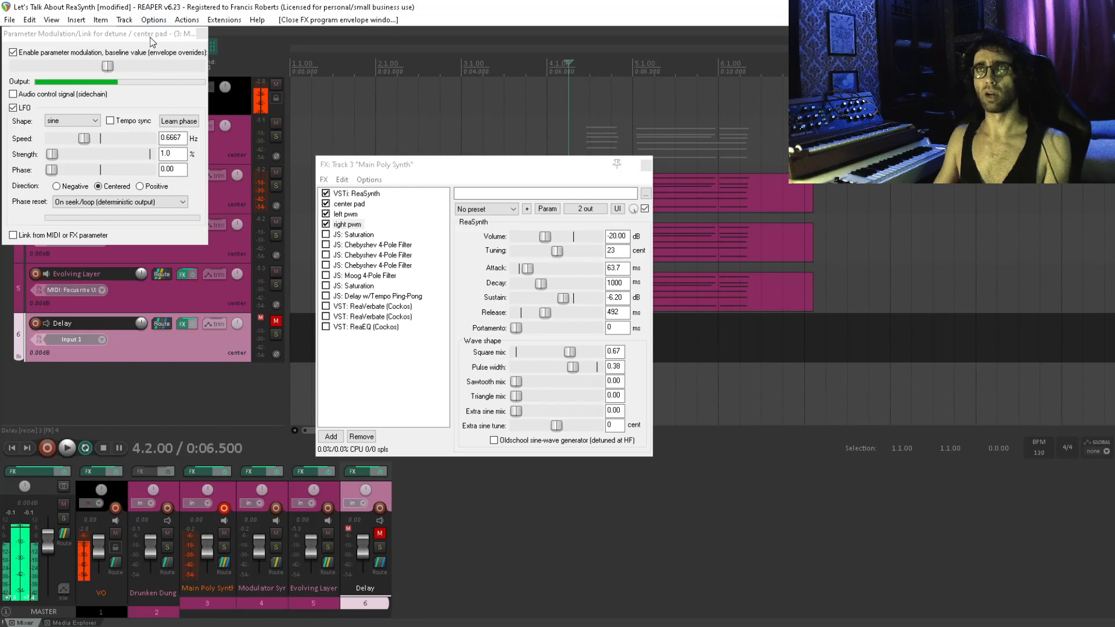
left_click(202, 34)
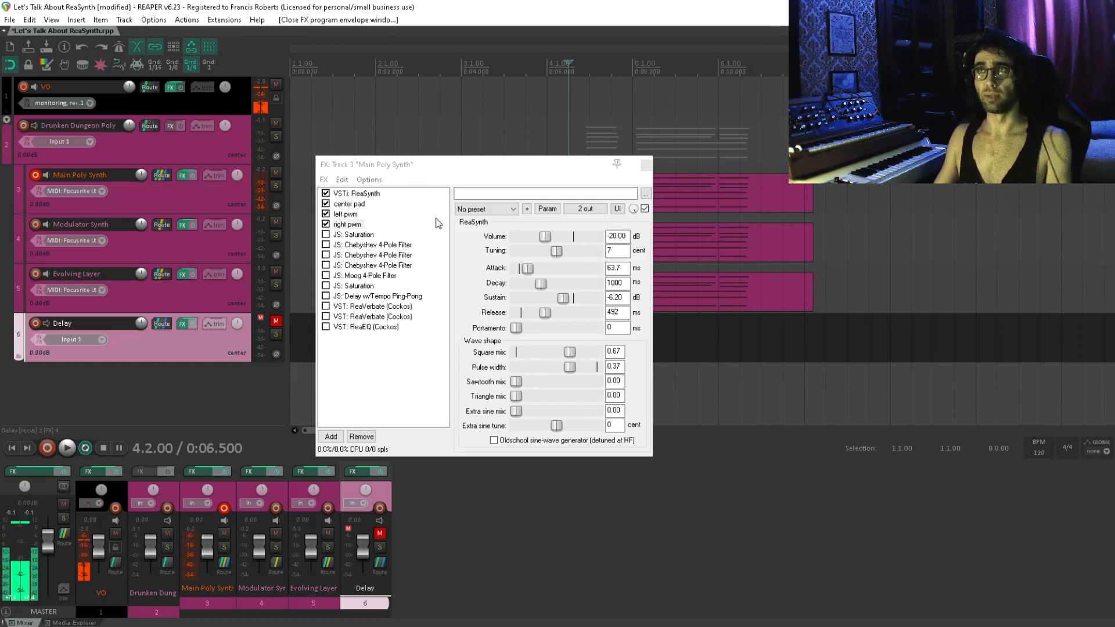
Enable the first Saturation effect and the first two Chebyshev 4-Pole Filters in the Main Poly Synth chain
left_click(353, 234)
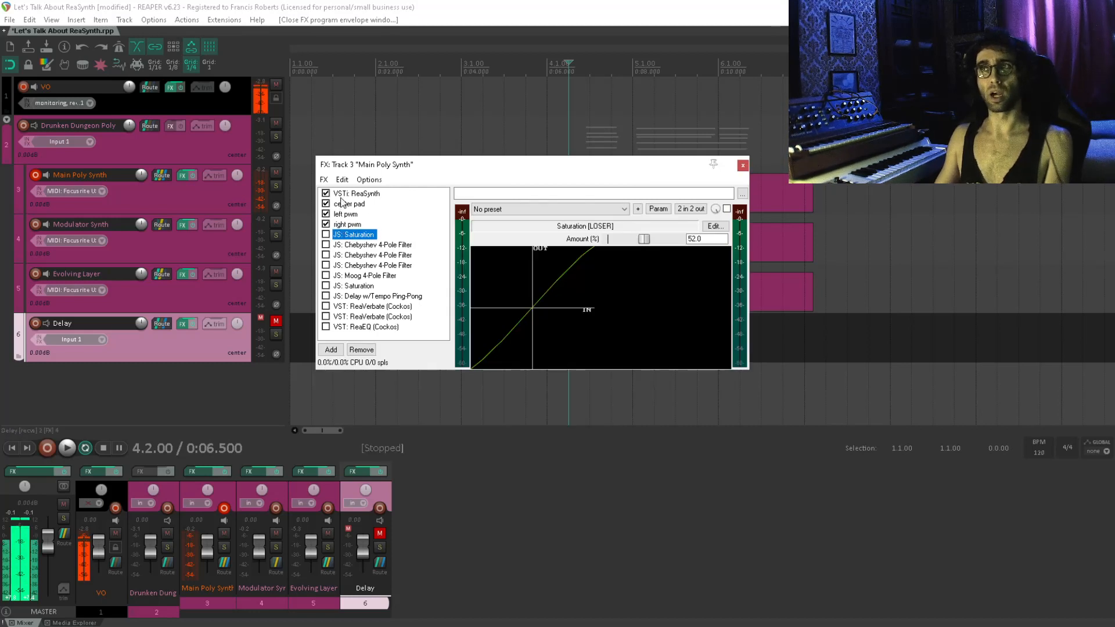
left_click(325, 234)
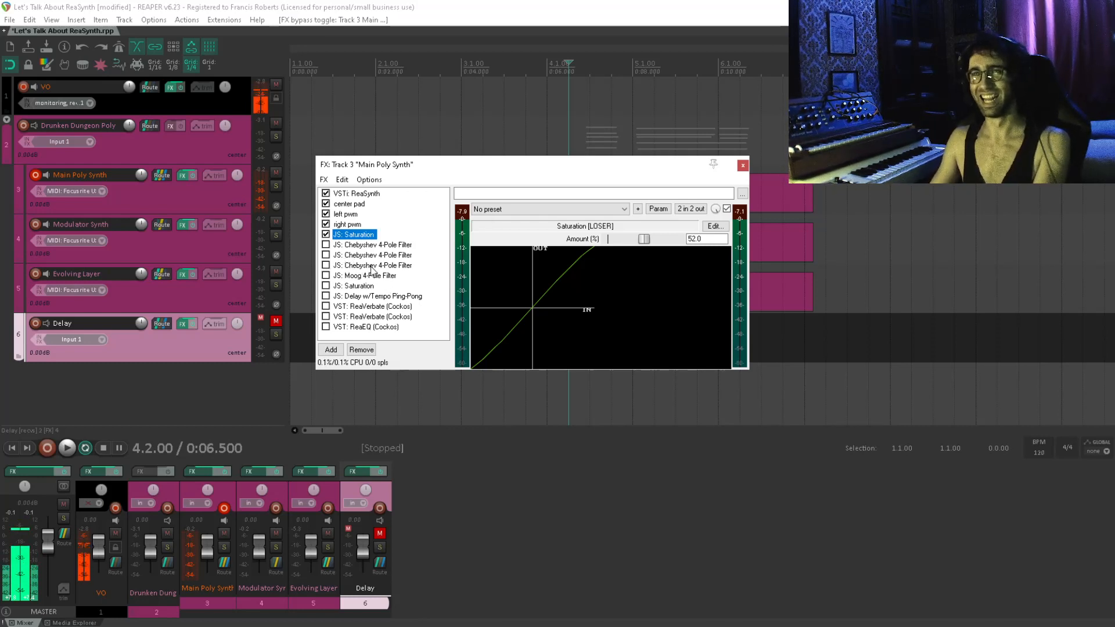
left_click(394, 246)
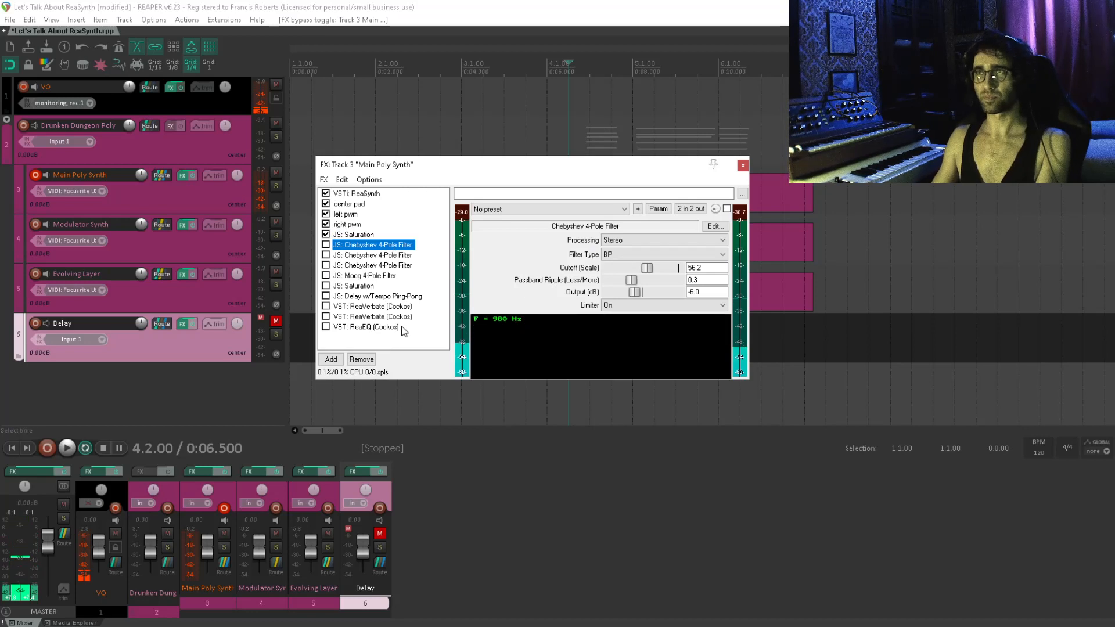
left_click(326, 245)
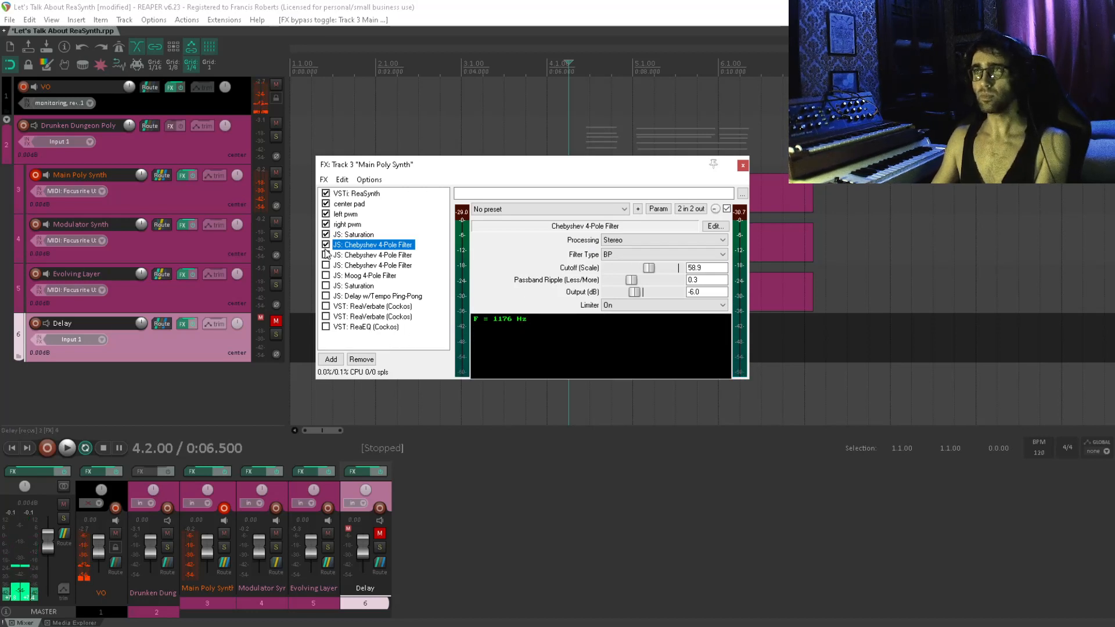
left_click(326, 255)
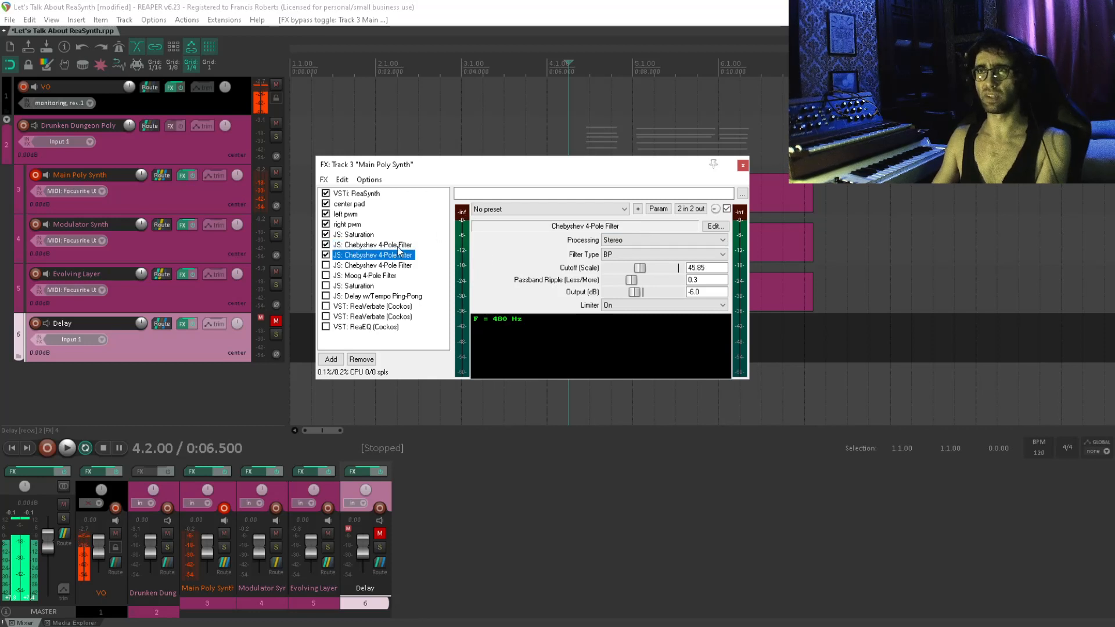
Inspect the second Chebyshev 4-Pole Filter's pin routing and parameter options
left_click(691, 208)
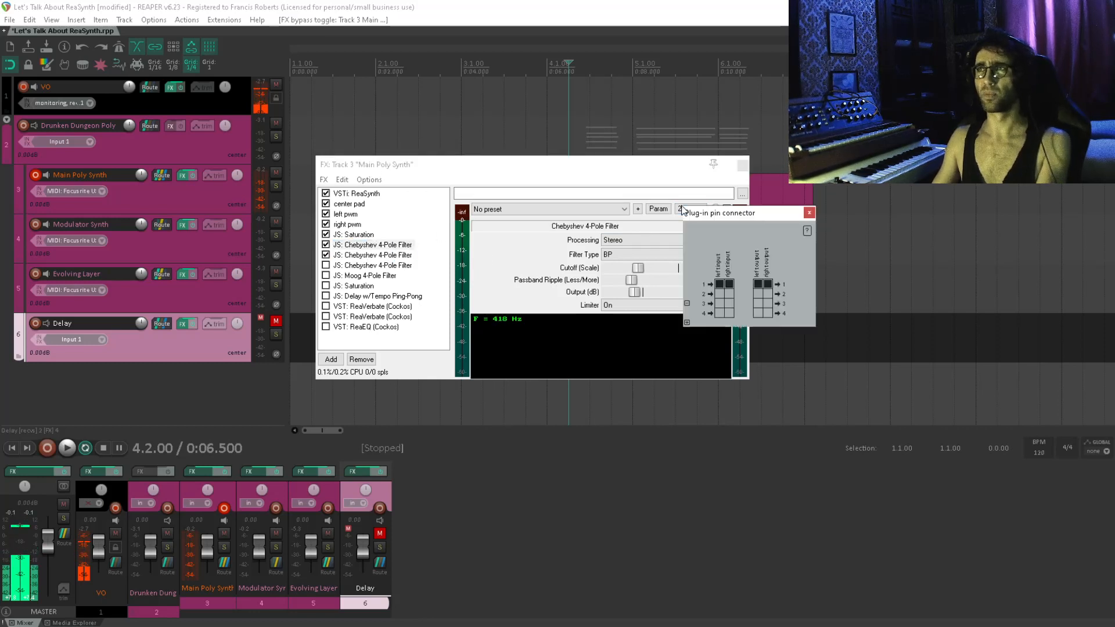
left_click(809, 212)
left_click(444, 259)
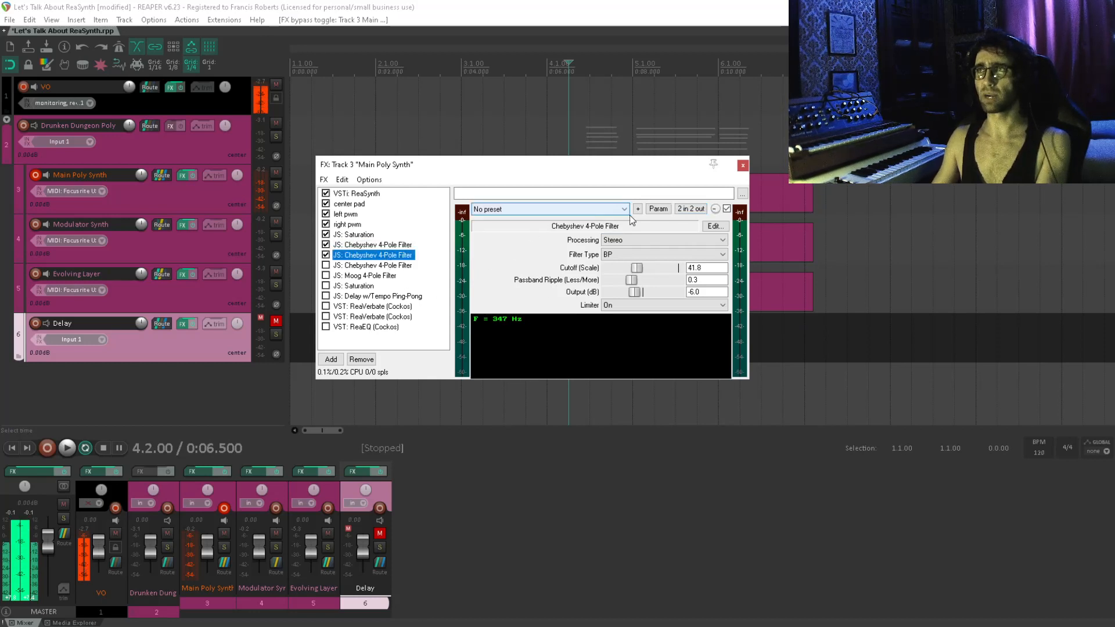
left_click(657, 209)
left_click(660, 193)
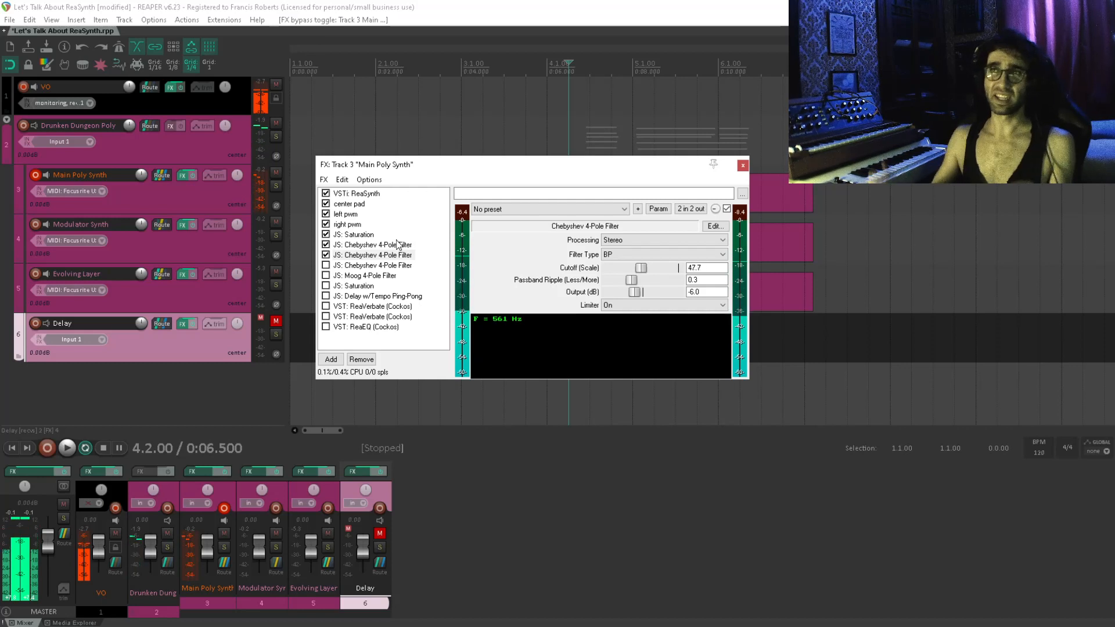
Show the third Chebyshev 4-Pole Filter's settings and check the Master Limiter on the master track
left_click(342, 267)
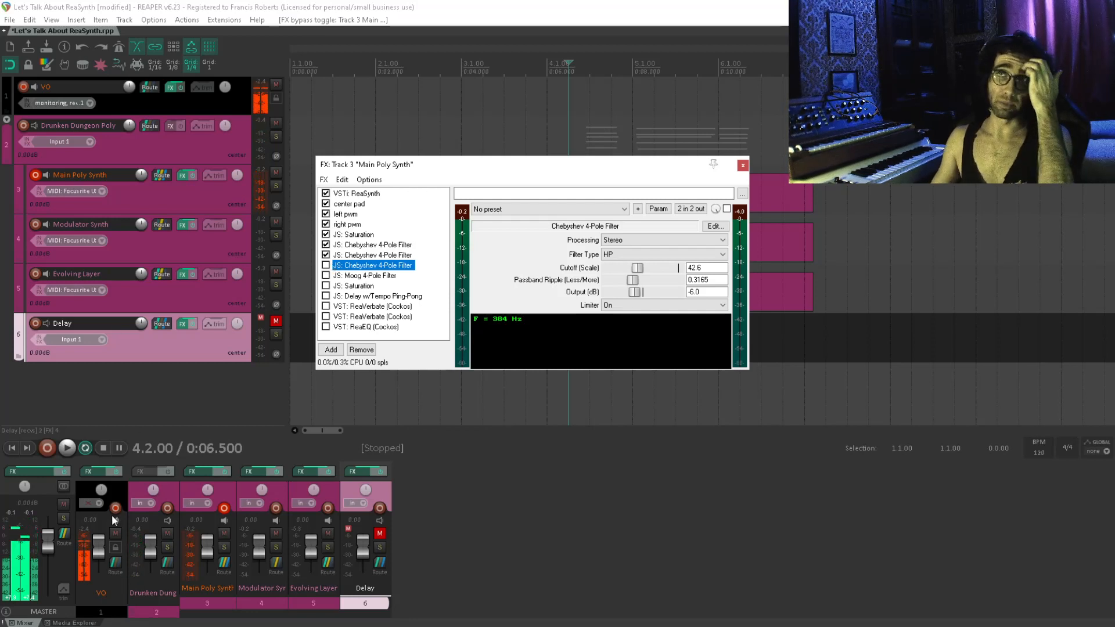
left_click(37, 471)
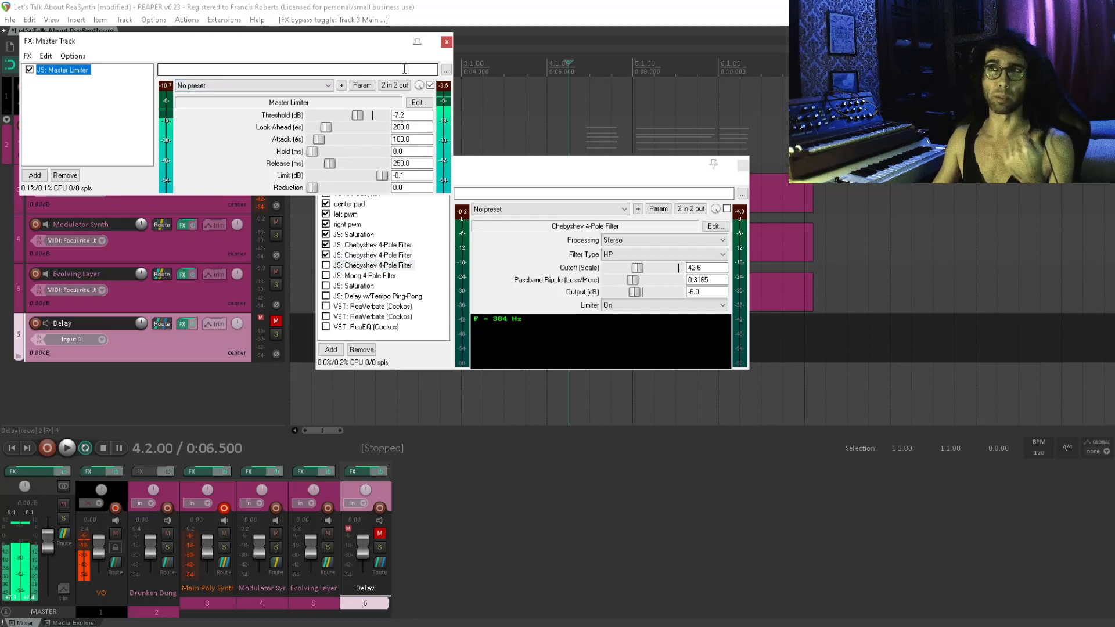
left_click(446, 42)
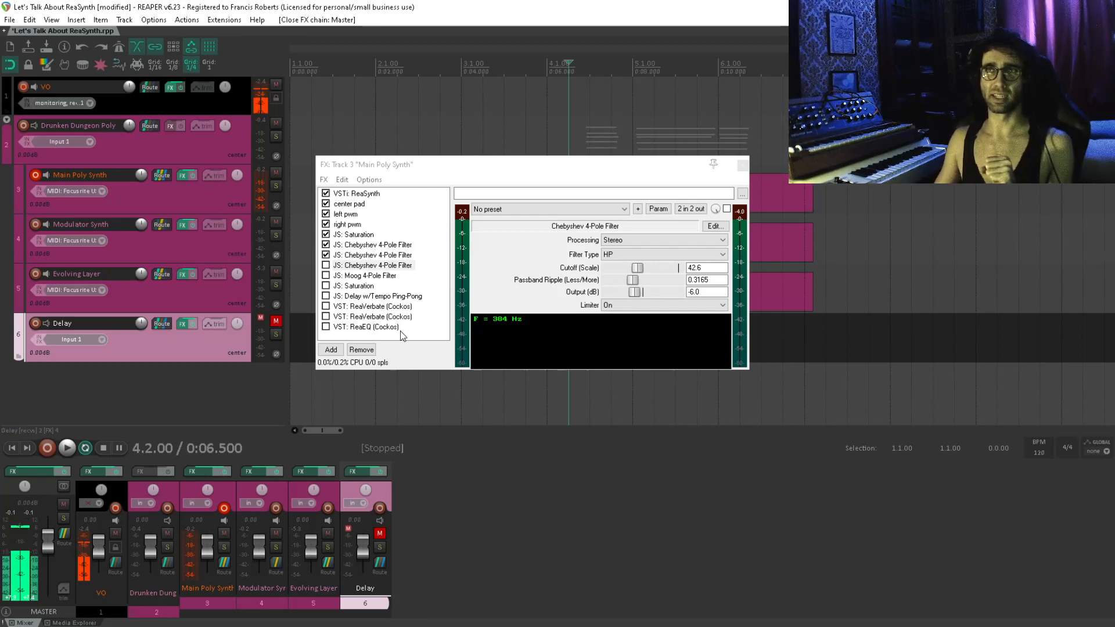
left_click(209, 103)
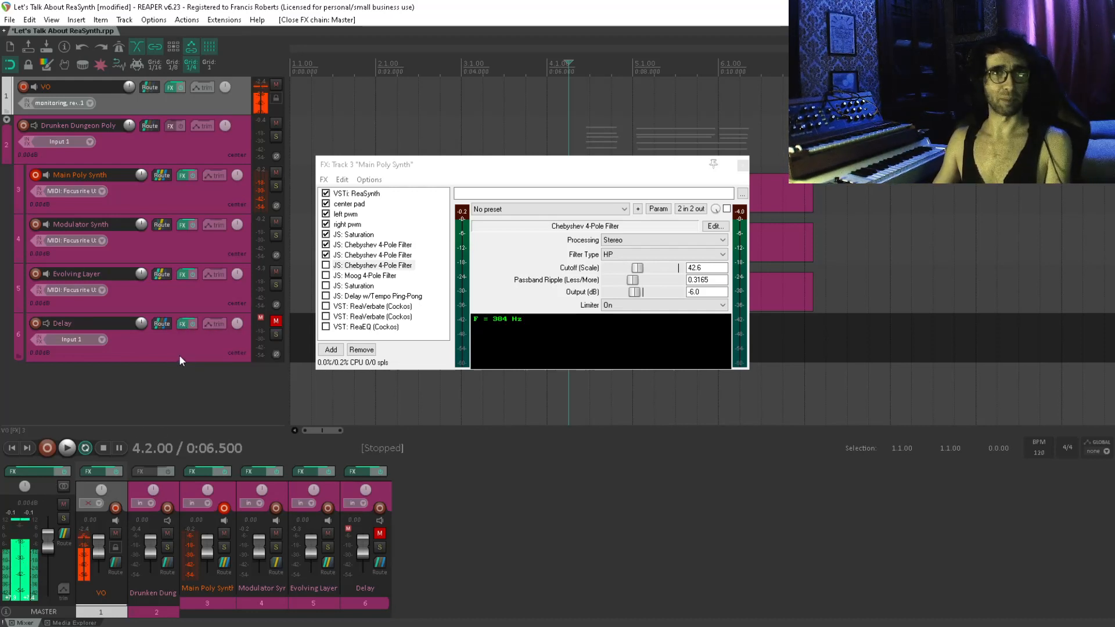
Enable the third Chebyshev 4-Pole Filter and show the Moog 4-Pole Filter's settings
left_click(328, 266)
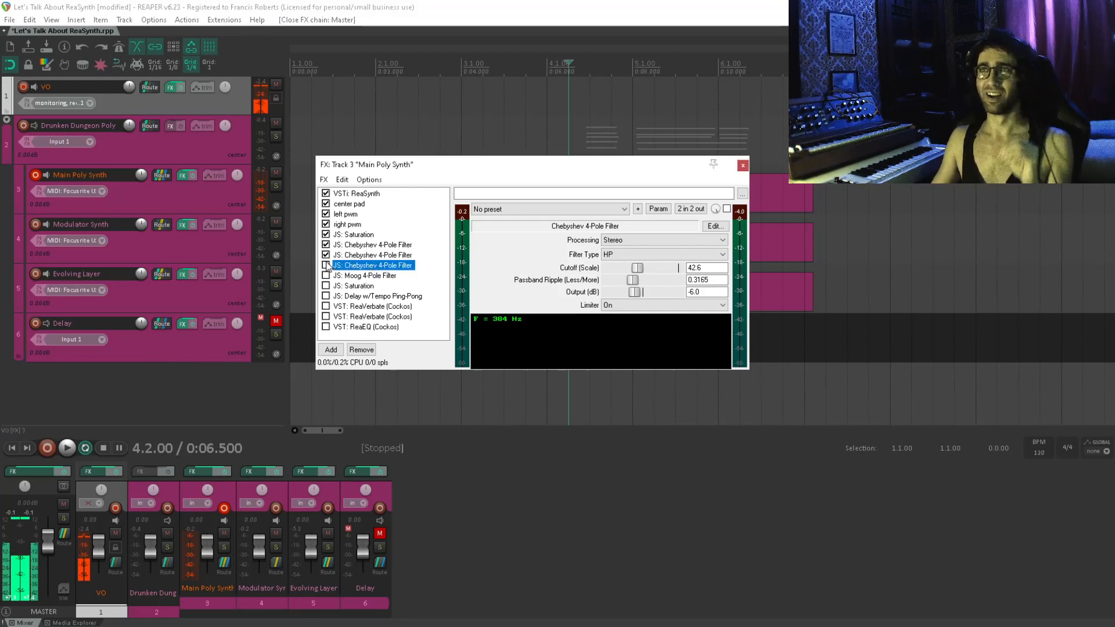
left_click(326, 266)
left_click(370, 276)
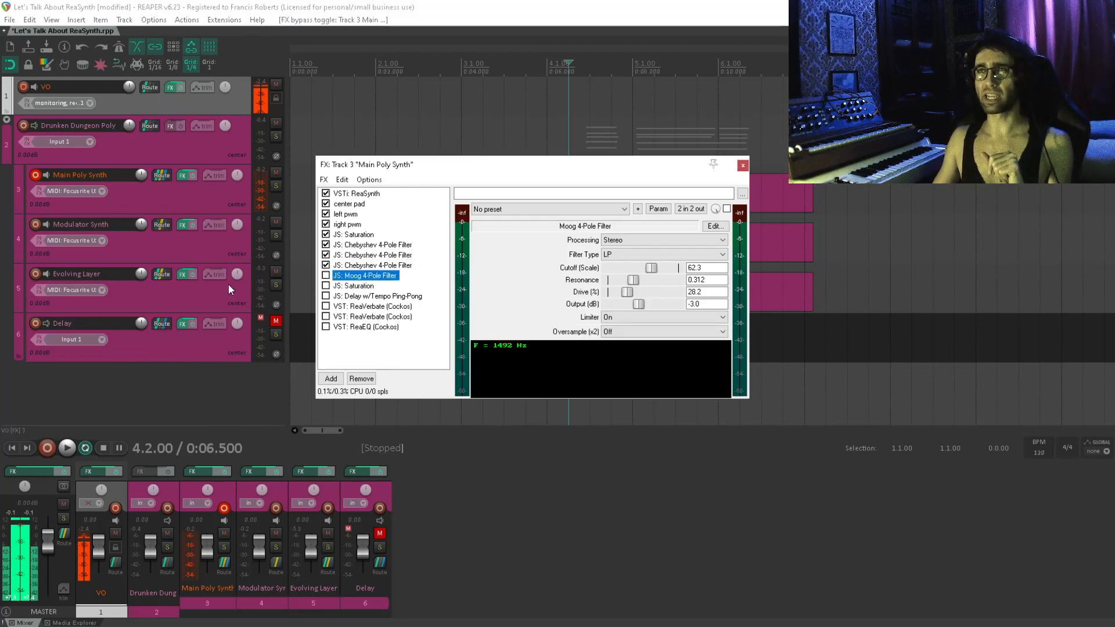
Enable the Moog 4-Pole Filter on the Main Poly Synth and arm the Modulator Synth track for recording
left_click(326, 276)
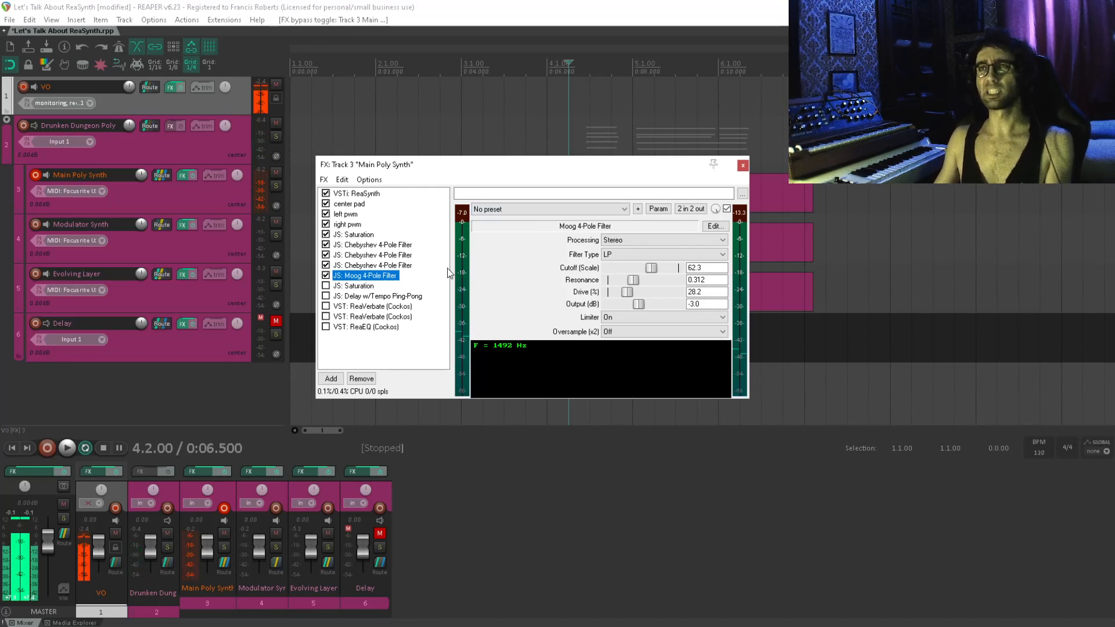
left_click(325, 275)
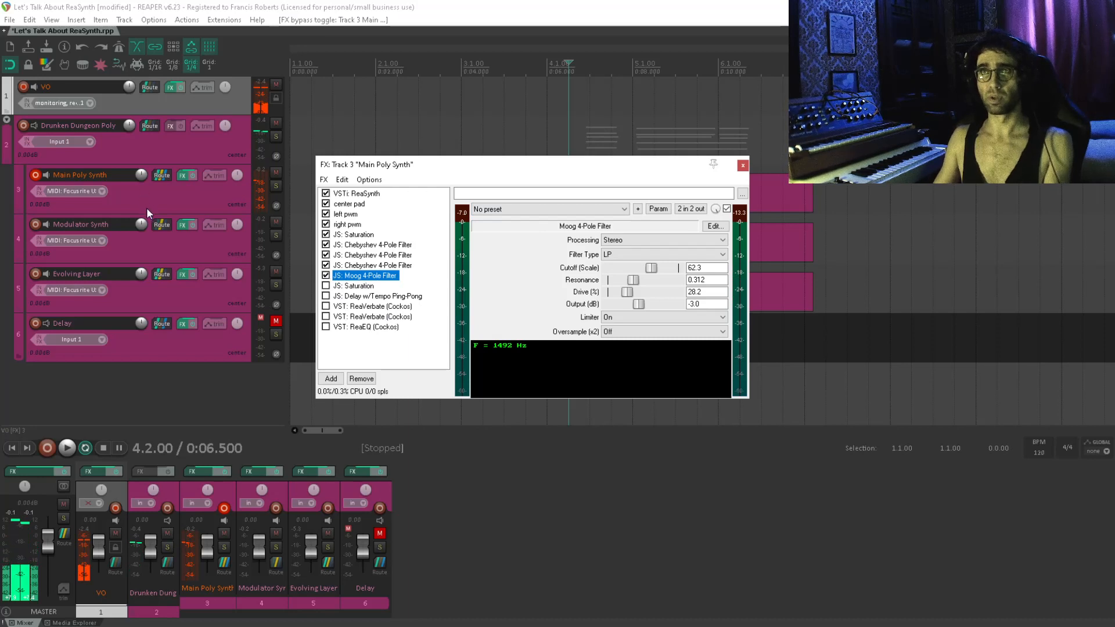
left_click(165, 243)
left_click(36, 225)
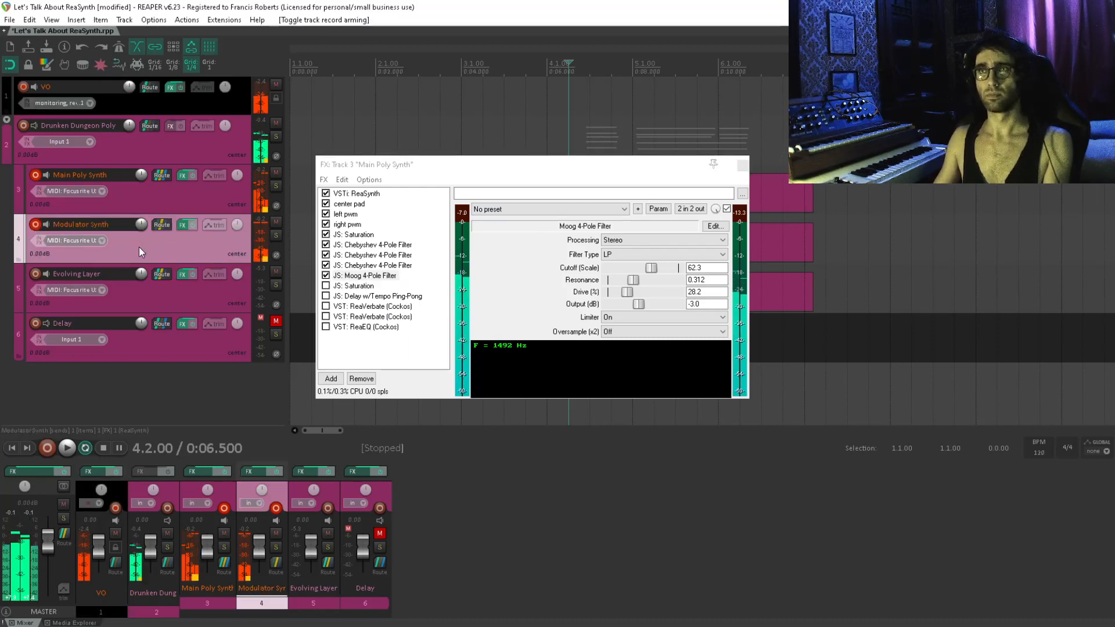
Show the Modulator Synth's effect chain and routing, and arrange its FX window beside the Main Poly Synth's without overlap
left_click(183, 225)
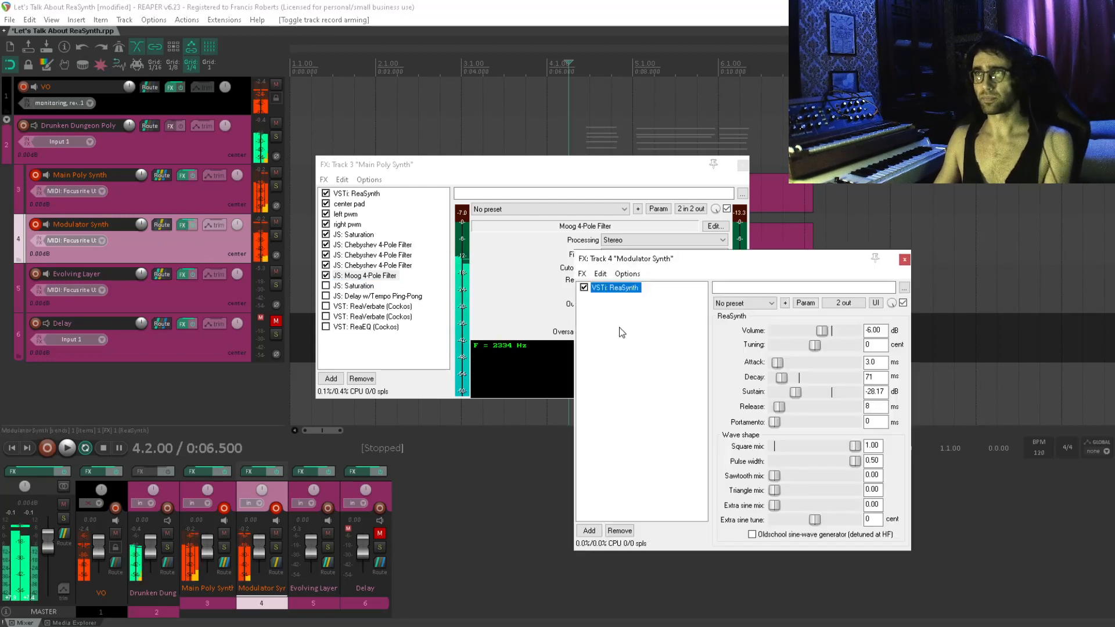
left_click(162, 225)
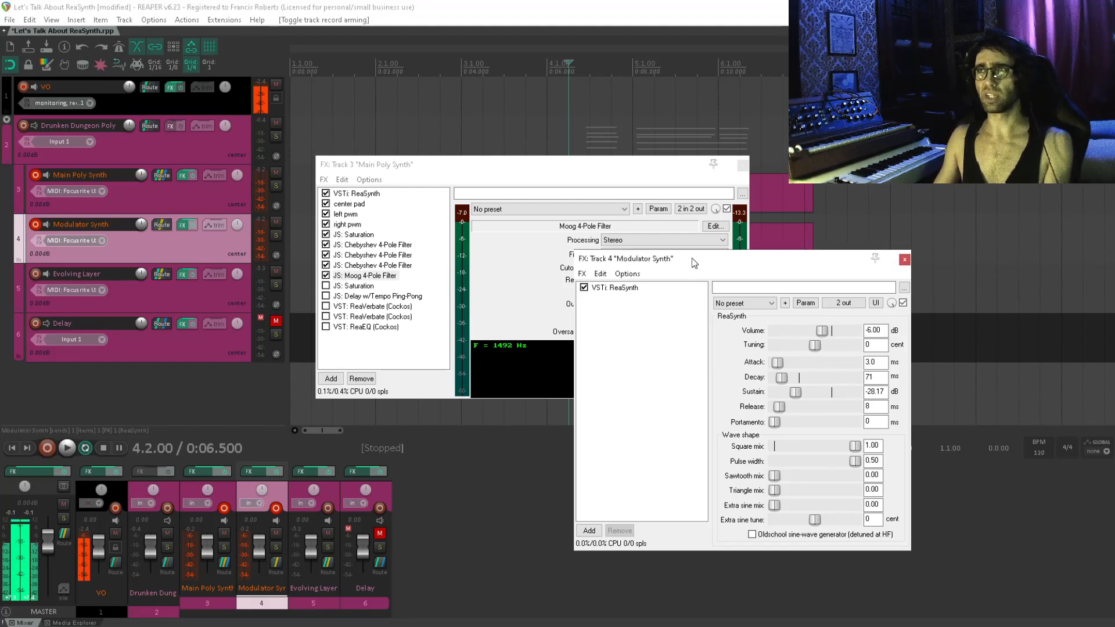
left_click_drag(691, 258, 888, 265)
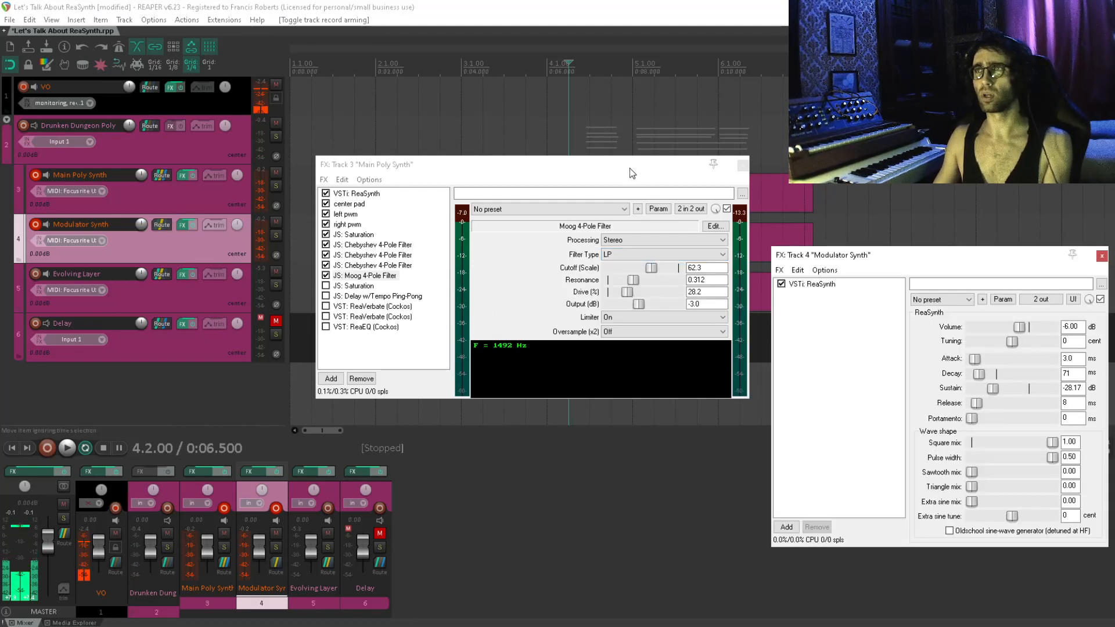
left_click_drag(629, 169, 597, 244)
Open parameter modulation for the Moog 4-Pole Filter's Cutoff (Scale) and choose 3+4 as the sidechain's track audio channel
left_click_drag(616, 342, 619, 344)
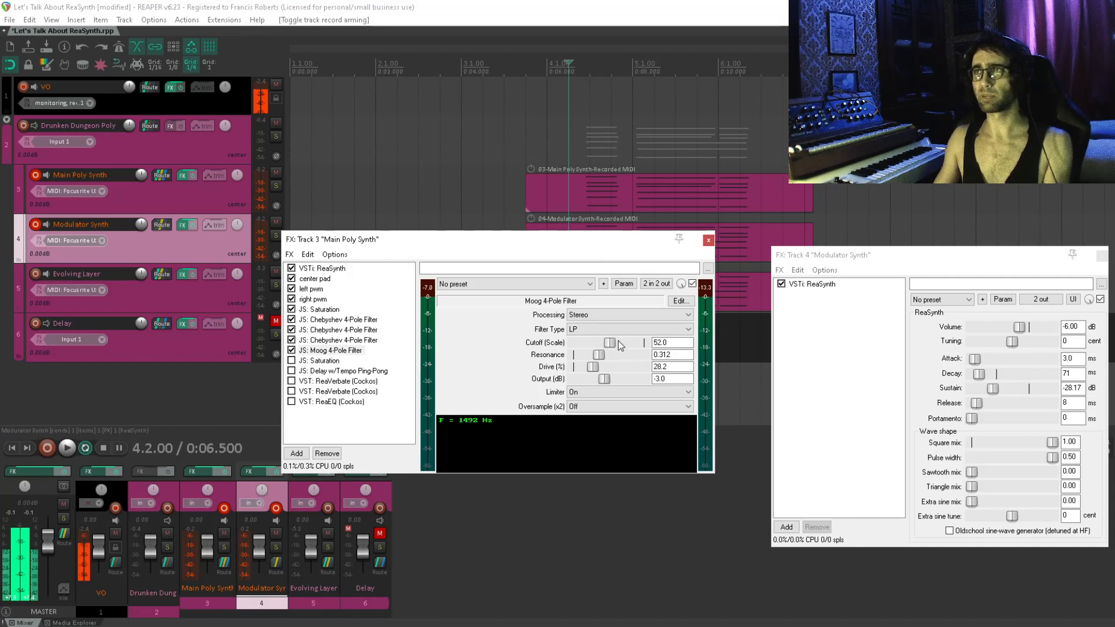
left_click(624, 284)
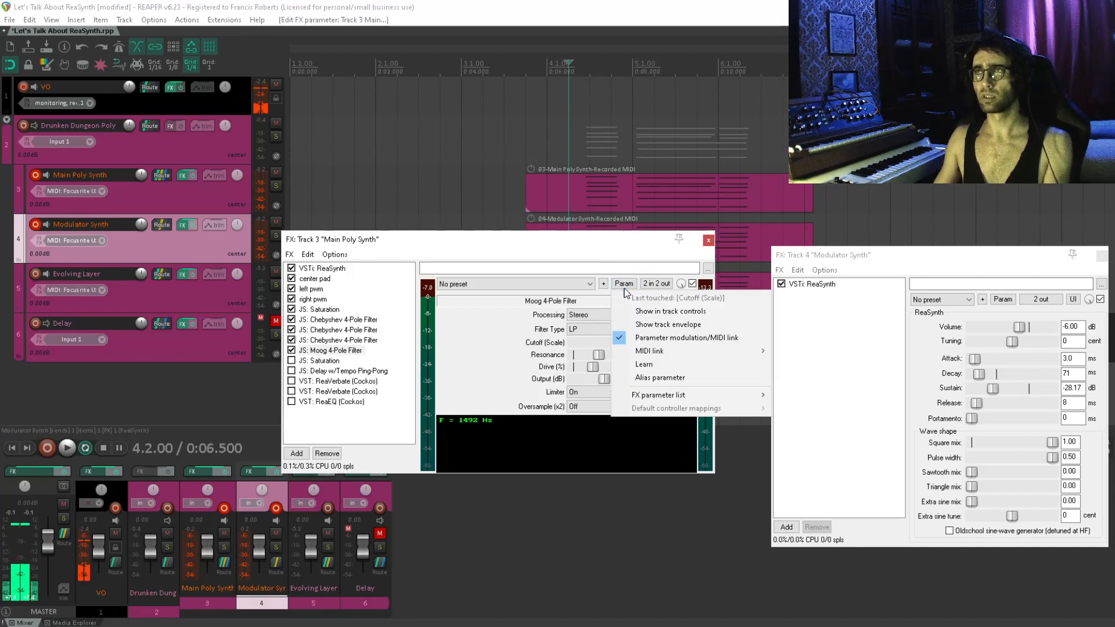
left_click(668, 343)
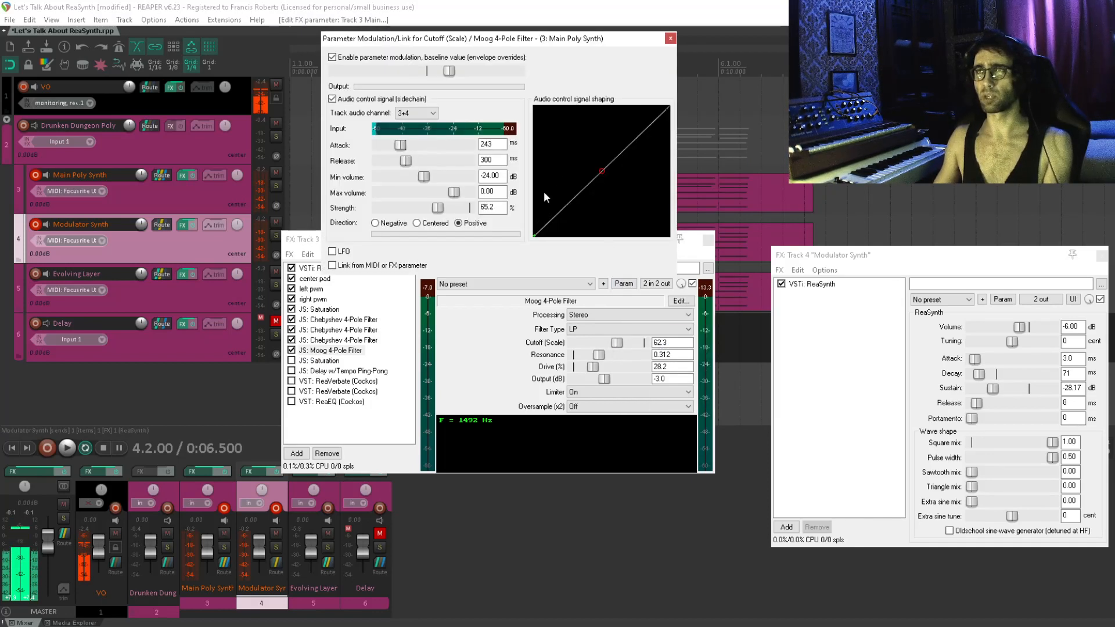
left_click(416, 113)
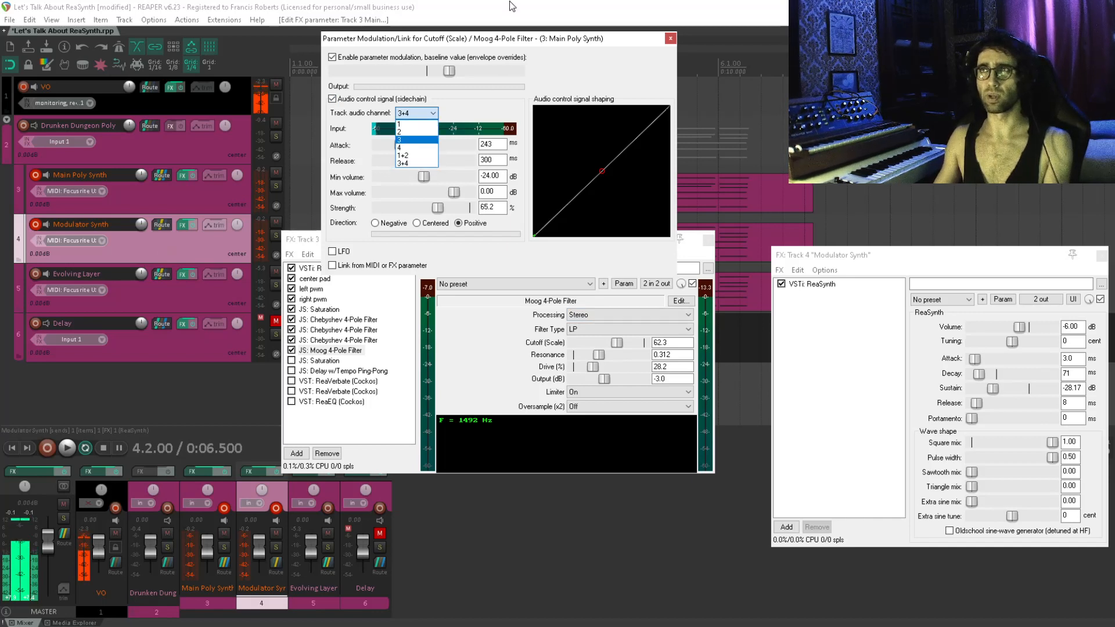
left_click(419, 164)
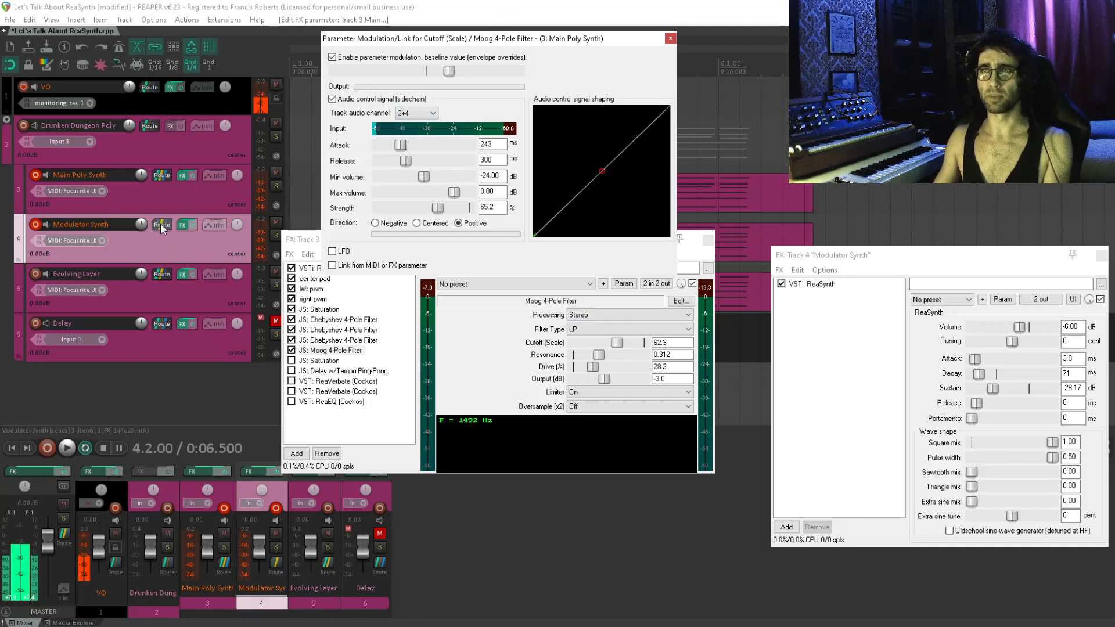
Check the Modulator Synth's routing and lower the baseline value of the Moog filter's cutoff modulation to 54.4
mouse_move(161, 225)
left_mouse_down()
mouse_move(167, 205)
mouse_move(162, 253)
mouse_move(164, 244)
left_mouse_up()
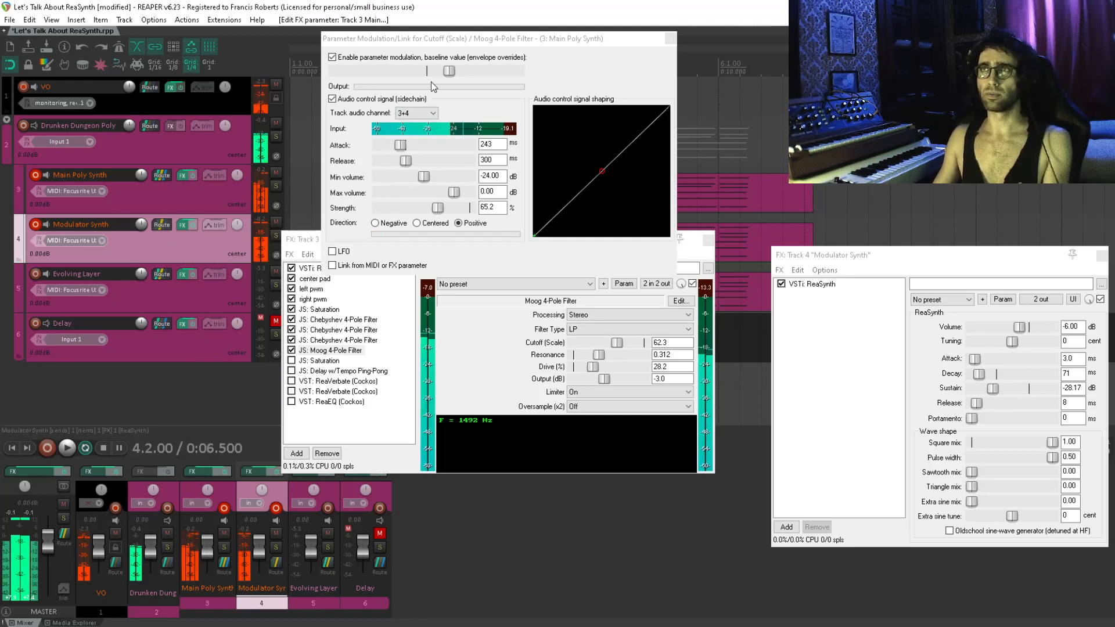
left_click(452, 72)
left_click_drag(452, 72, 436, 72)
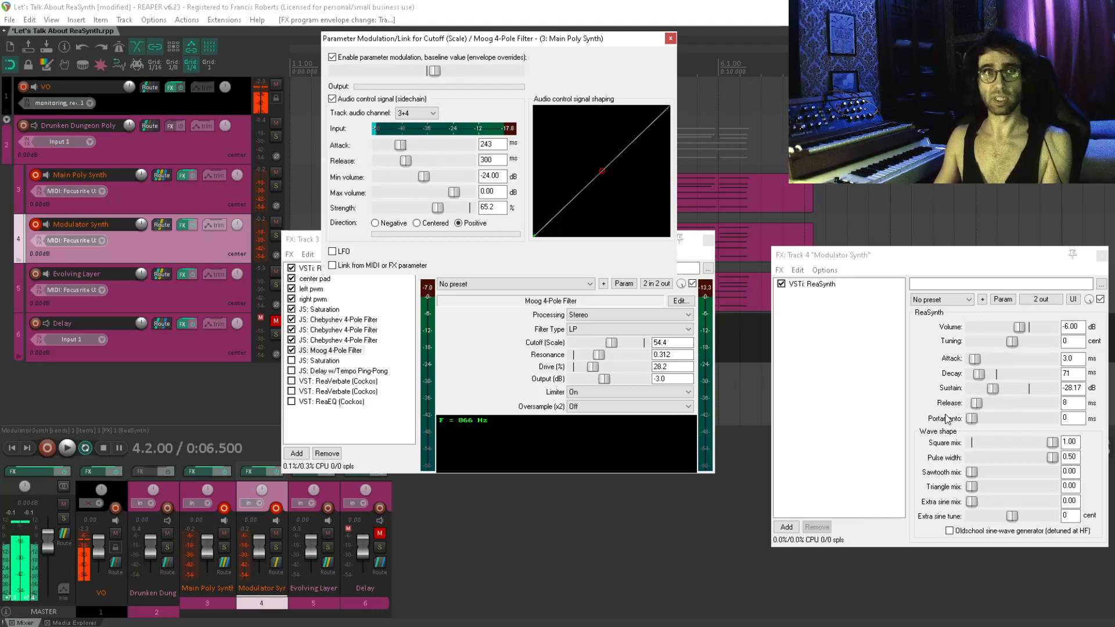
left_click(812, 318)
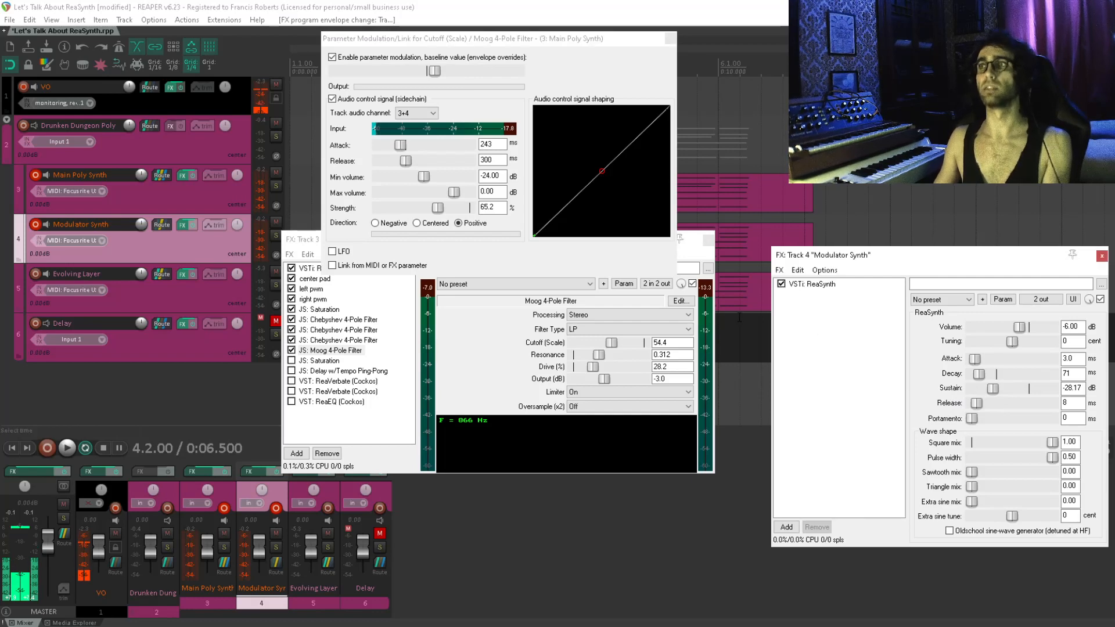
left_click(184, 191)
left_click(183, 239)
left_click(182, 206)
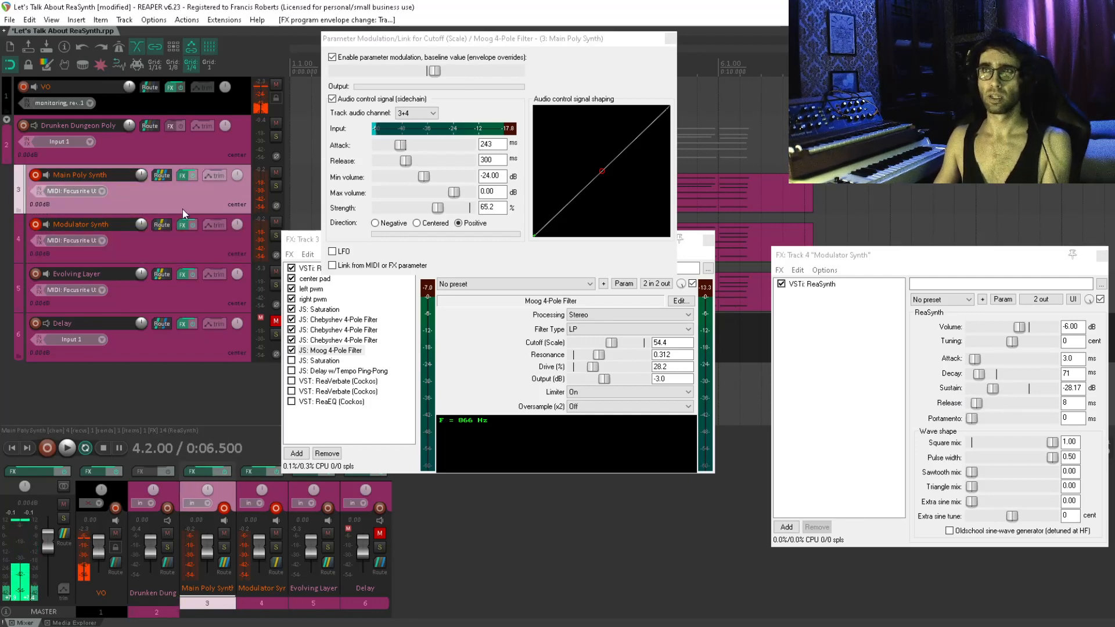
left_click(184, 241)
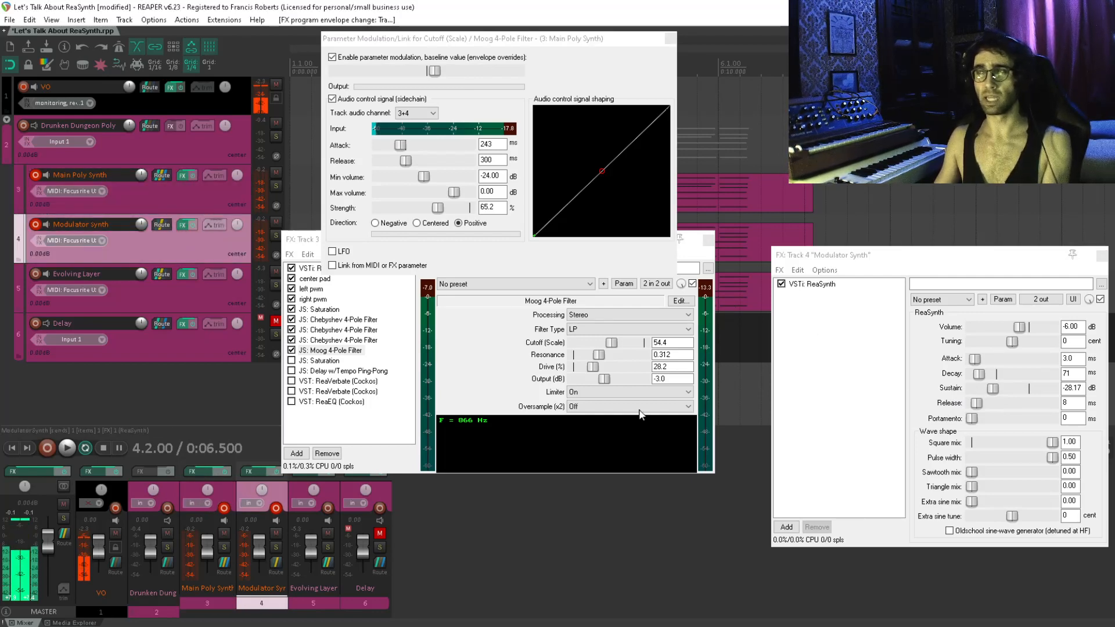
left_click(821, 362)
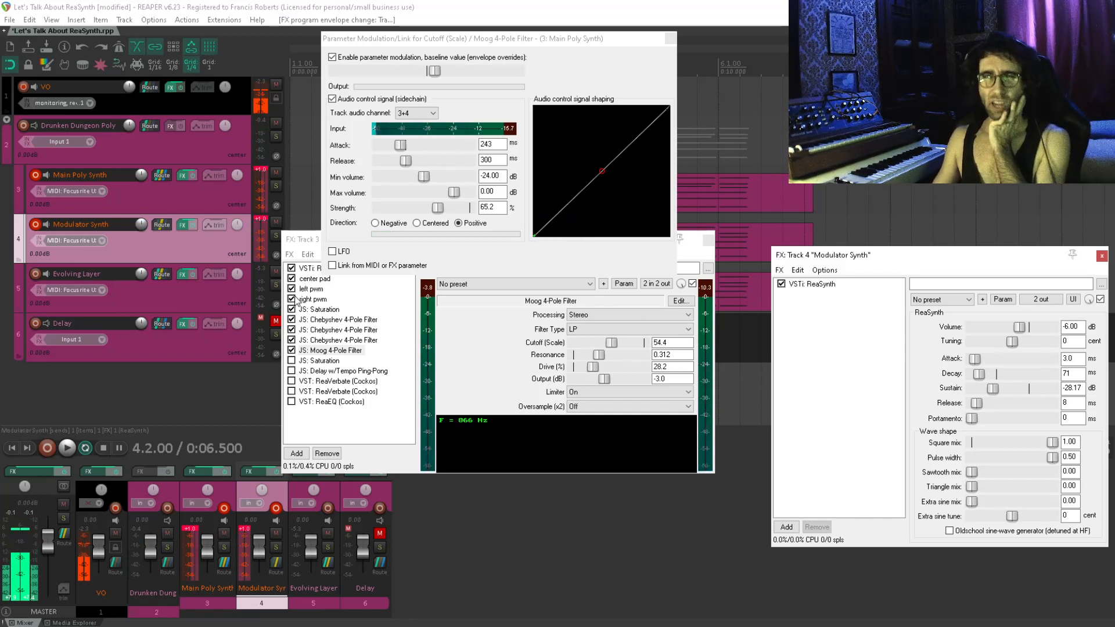
Reset the clipped peak readings on the Main Poly Synth and Modulator Synth track meters
left_click(262, 206)
left_click(261, 172)
left_click(260, 218)
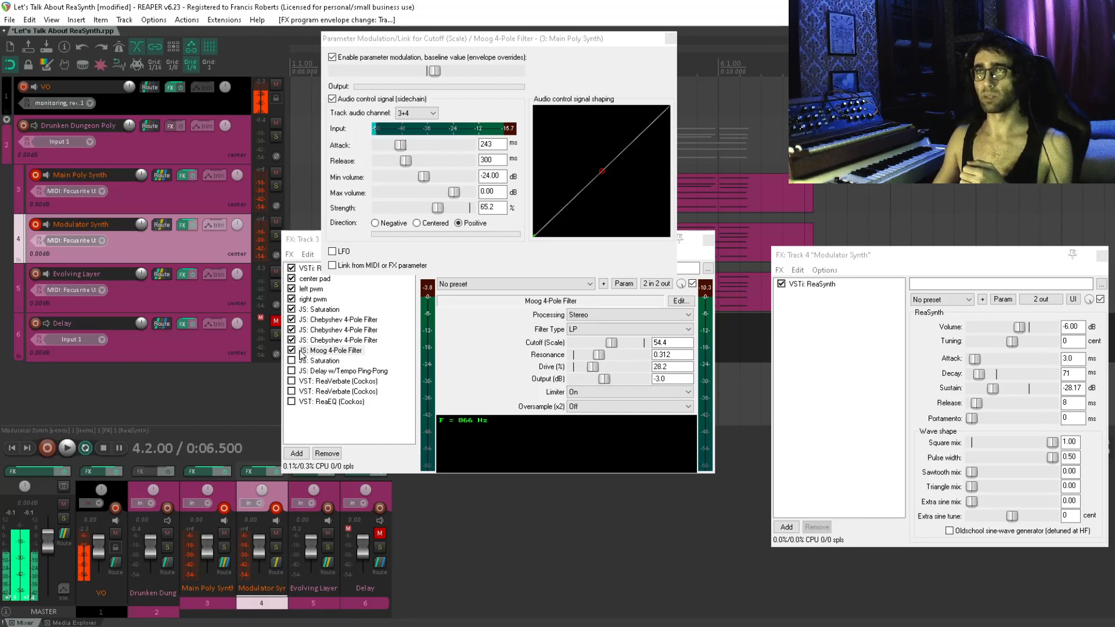
Enable the second Saturation effect in the Main Poly Synth chain, and view the first Chebyshev filter's and that Saturation's settings
left_click(328, 437)
left_click(292, 361)
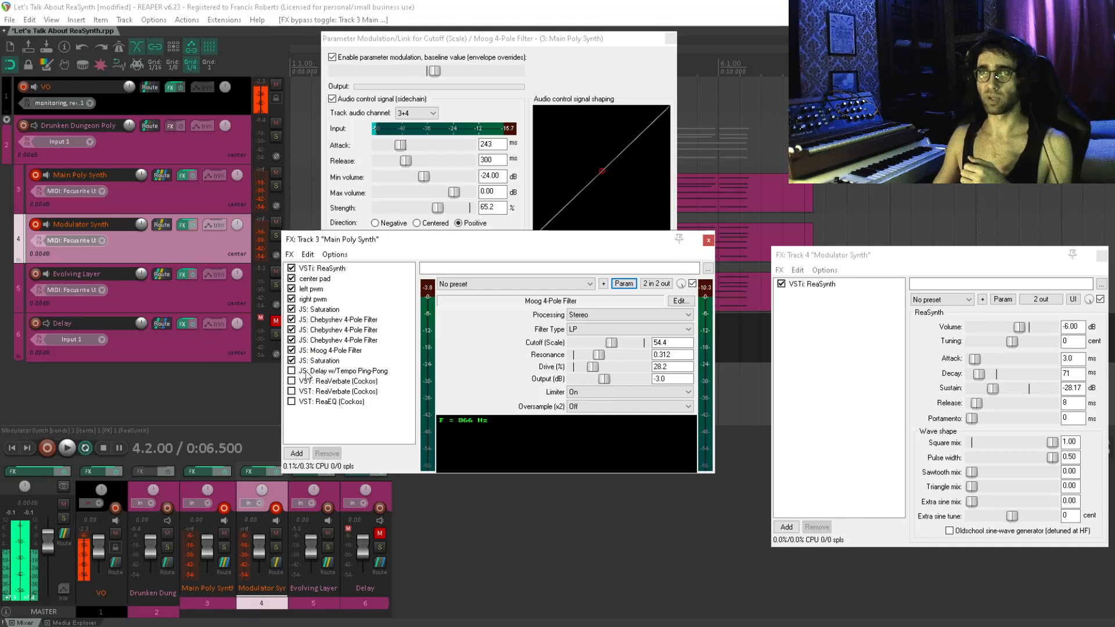
left_click(324, 320)
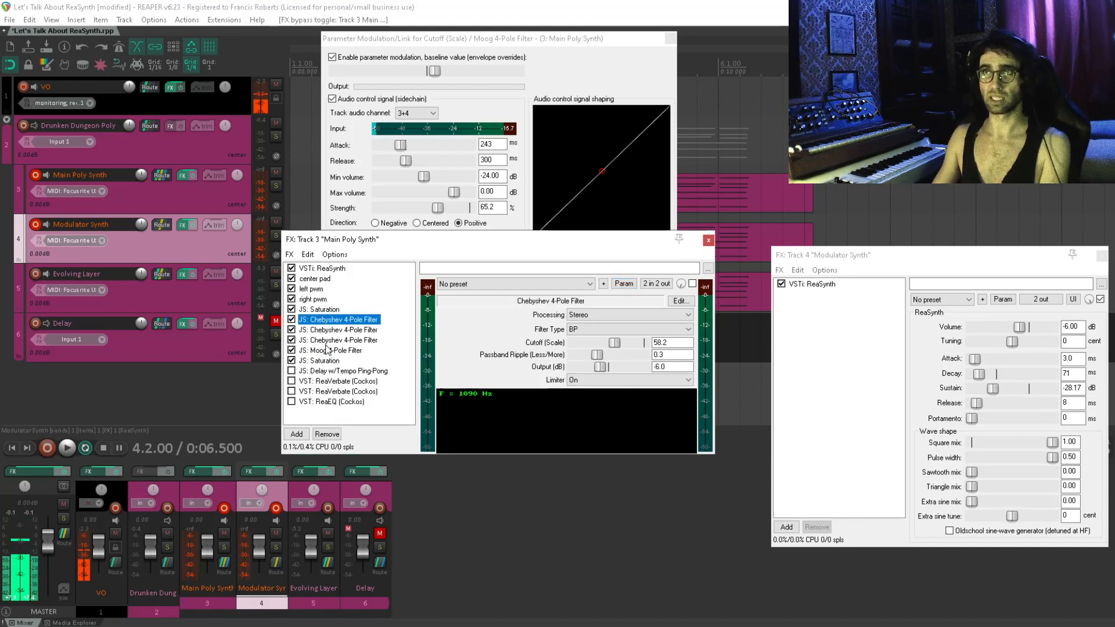
left_click(337, 360)
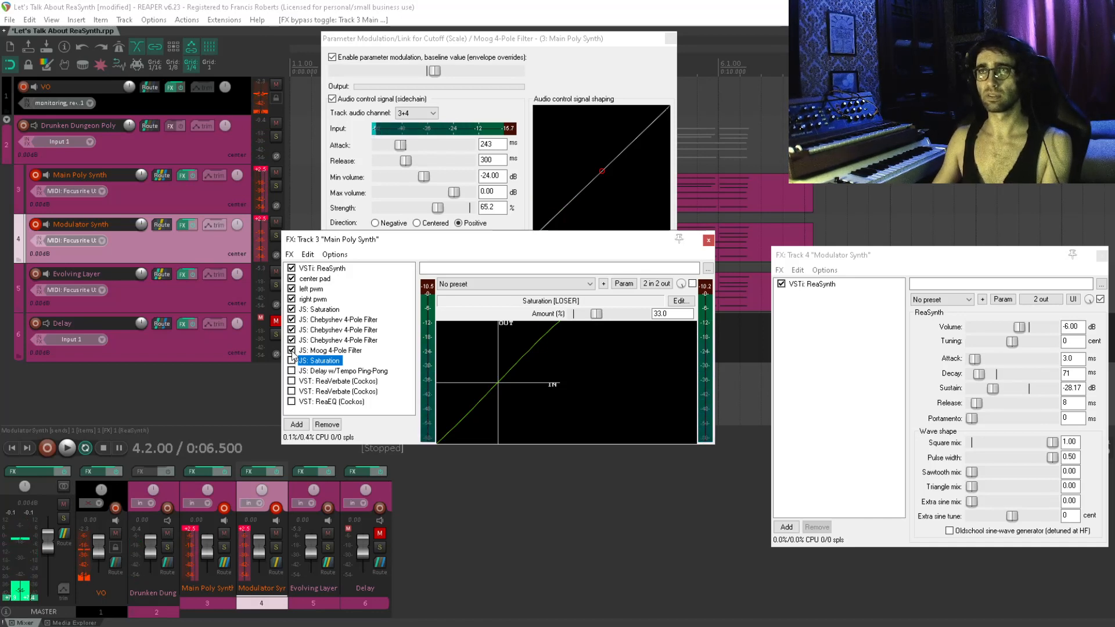
Try the Moog 4-Pole Filter's Drive at 0, toggle the first Saturation off and on, and return Drive to 28.2%
left_click(316, 350)
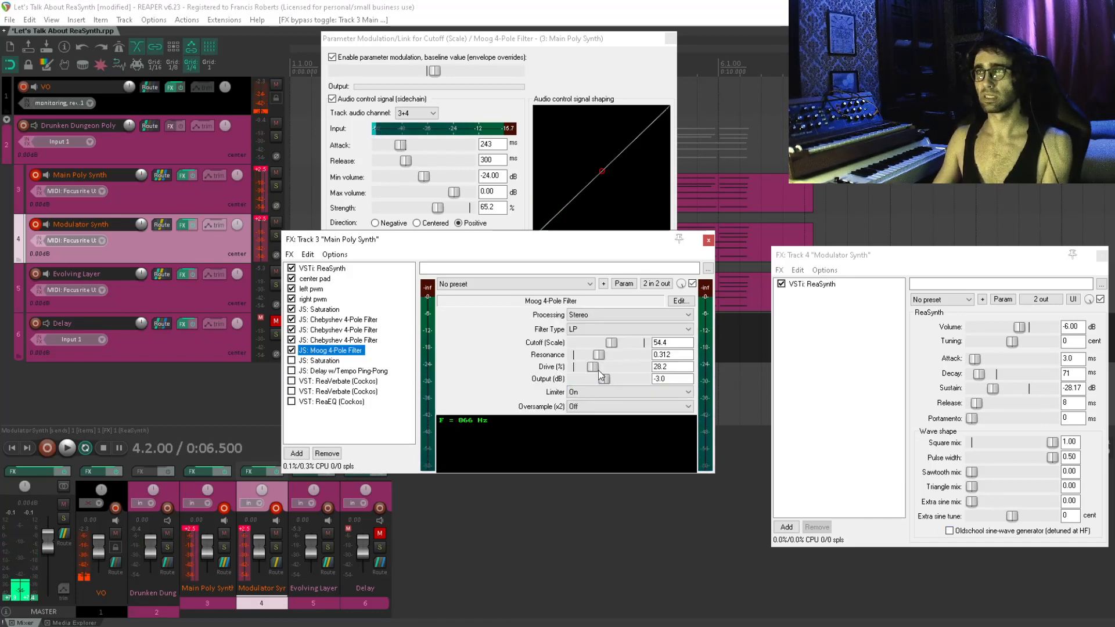
left_click_drag(598, 371, 343, 316)
left_click(292, 310)
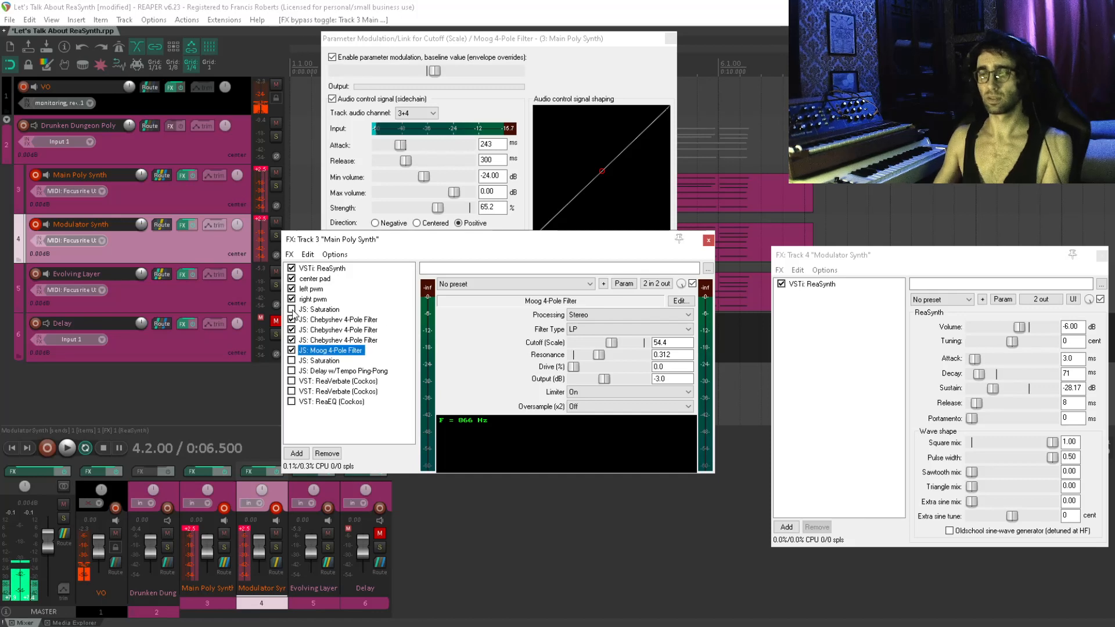
left_click(292, 310)
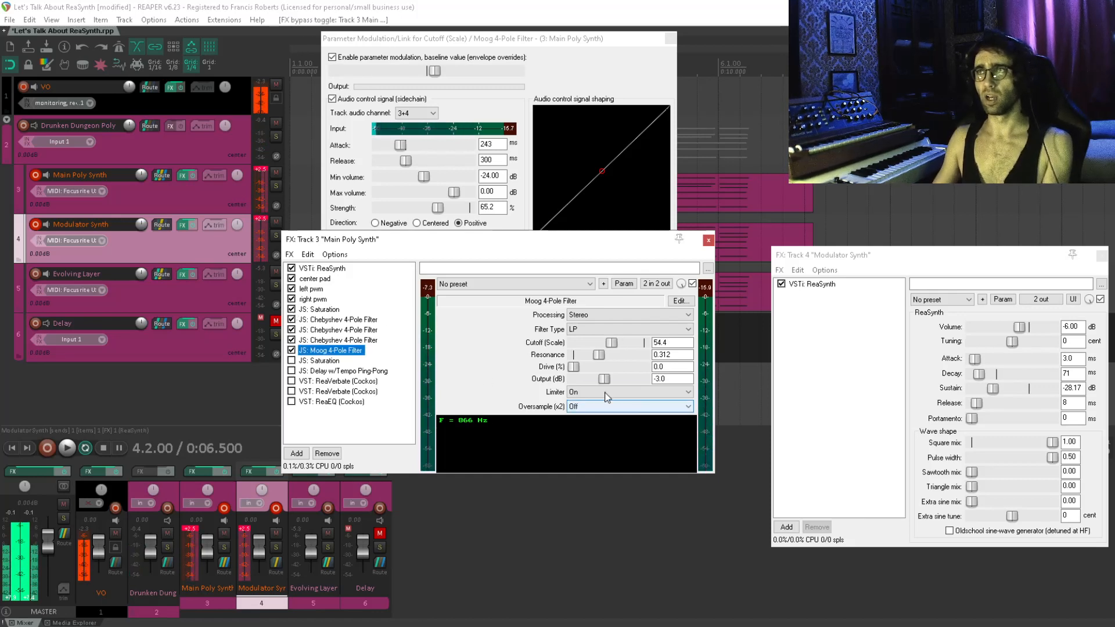
left_click_drag(576, 368, 588, 372)
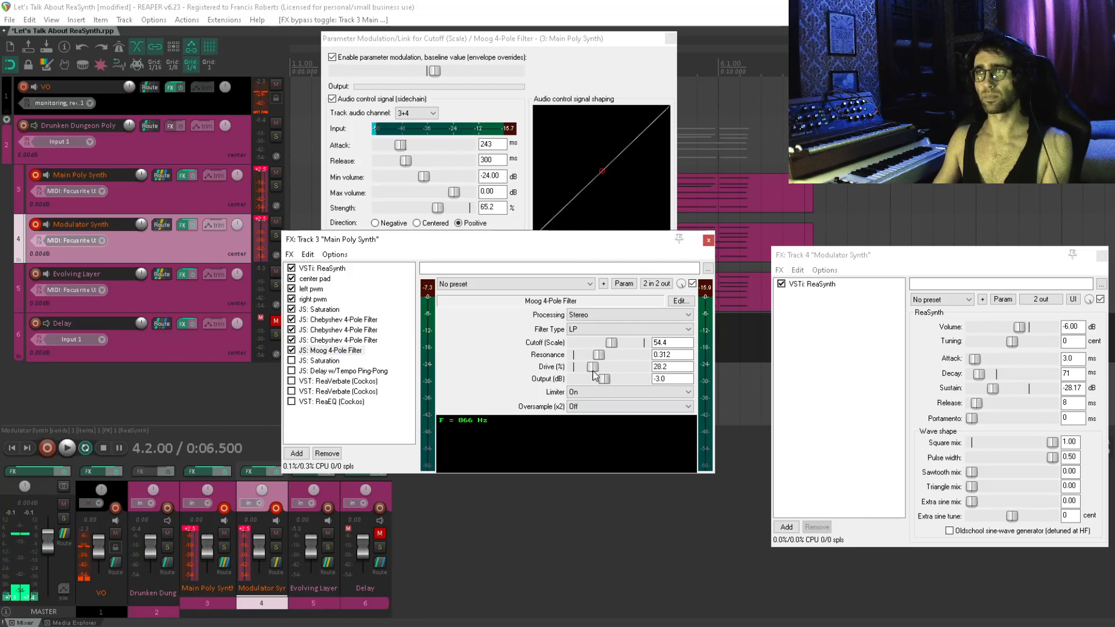
Enable the second Saturation and the Delay w/Tempo Ping-Pong, and show the delay's settings
left_click(302, 364)
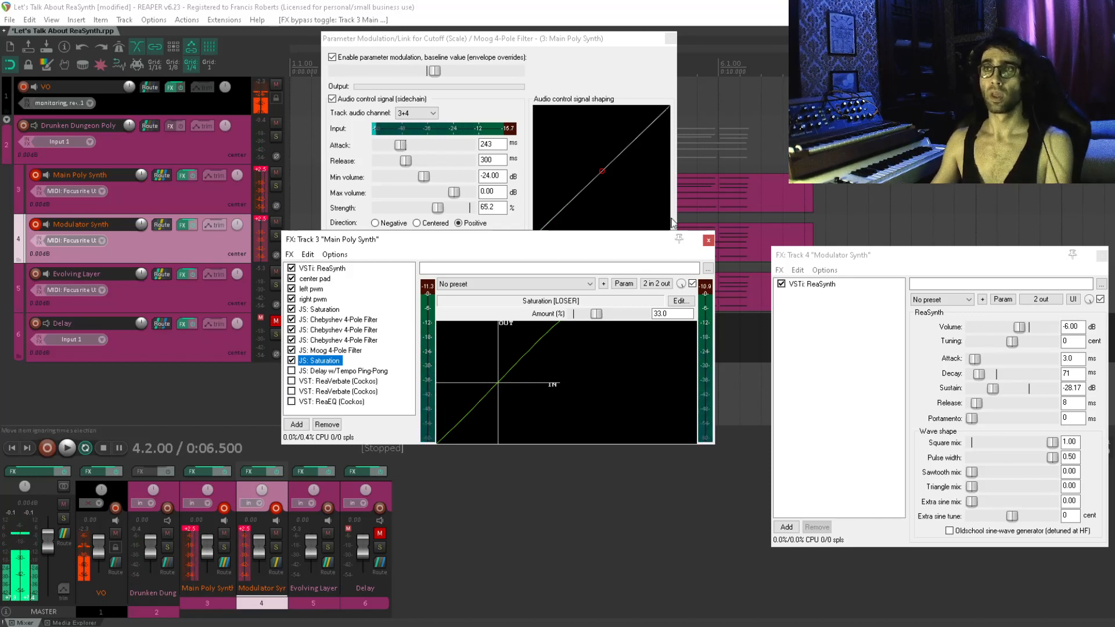
left_click(335, 372)
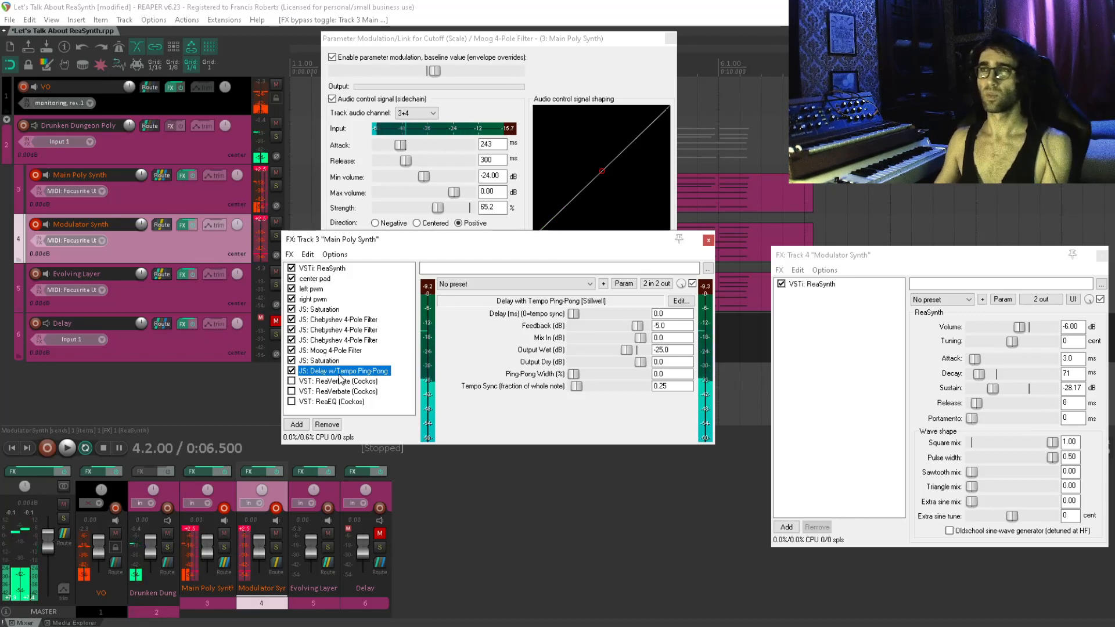
Try the delay's Ping-Pong Width at 100% and return it to 0%
left_click_drag(573, 374, 822, 374)
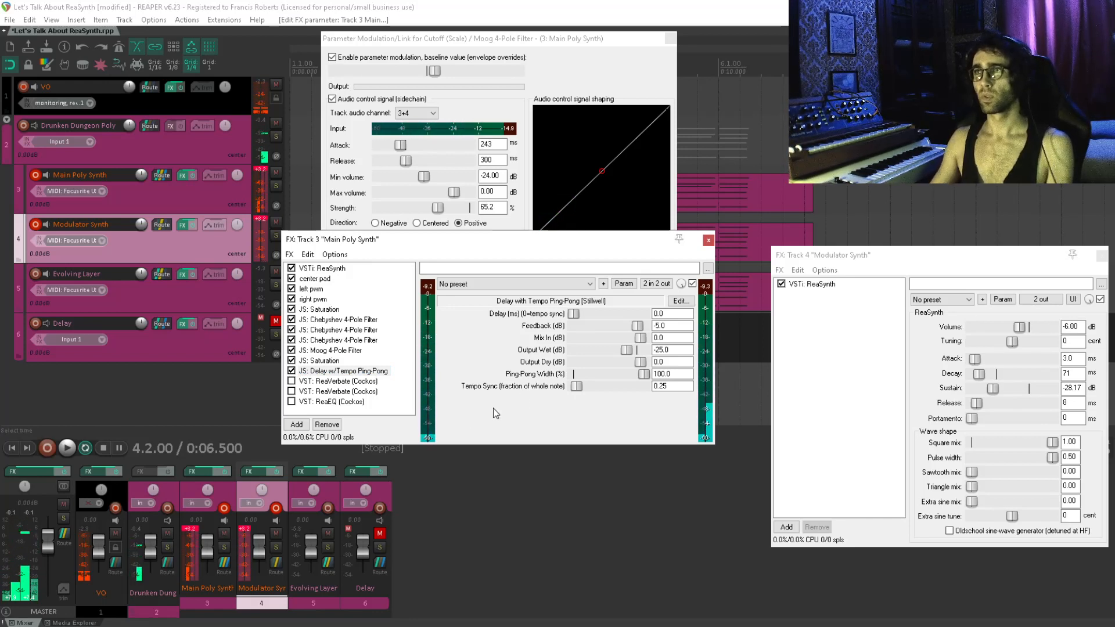
left_click_drag(639, 375, 486, 374)
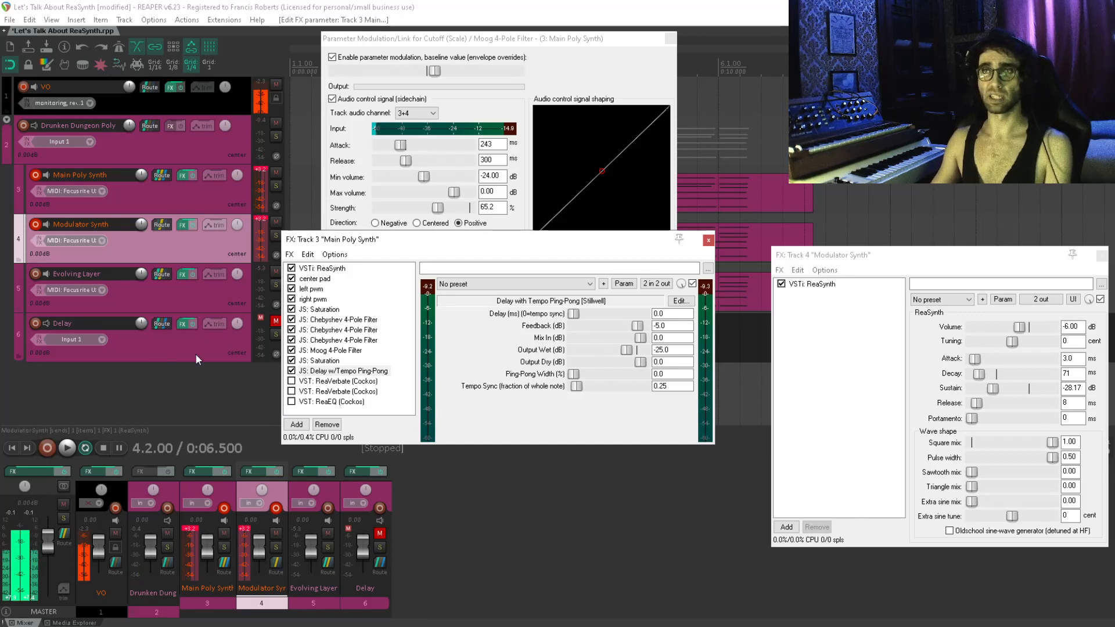
Show the first ReaVerbate's settings and look through the track templates available for insertion
left_click(338, 381)
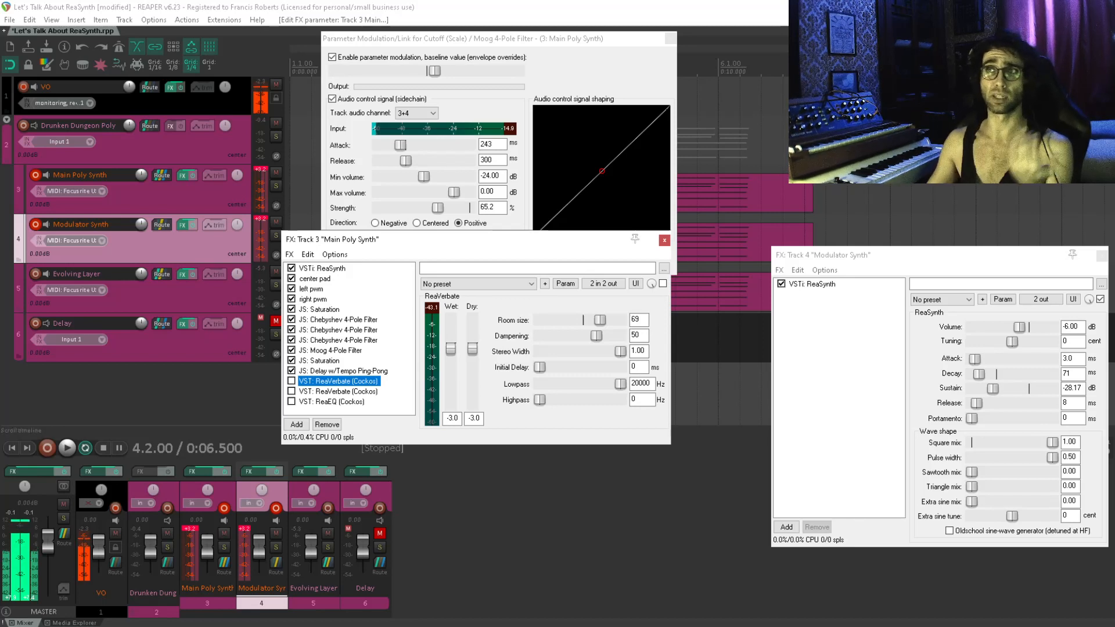
left_click(163, 144)
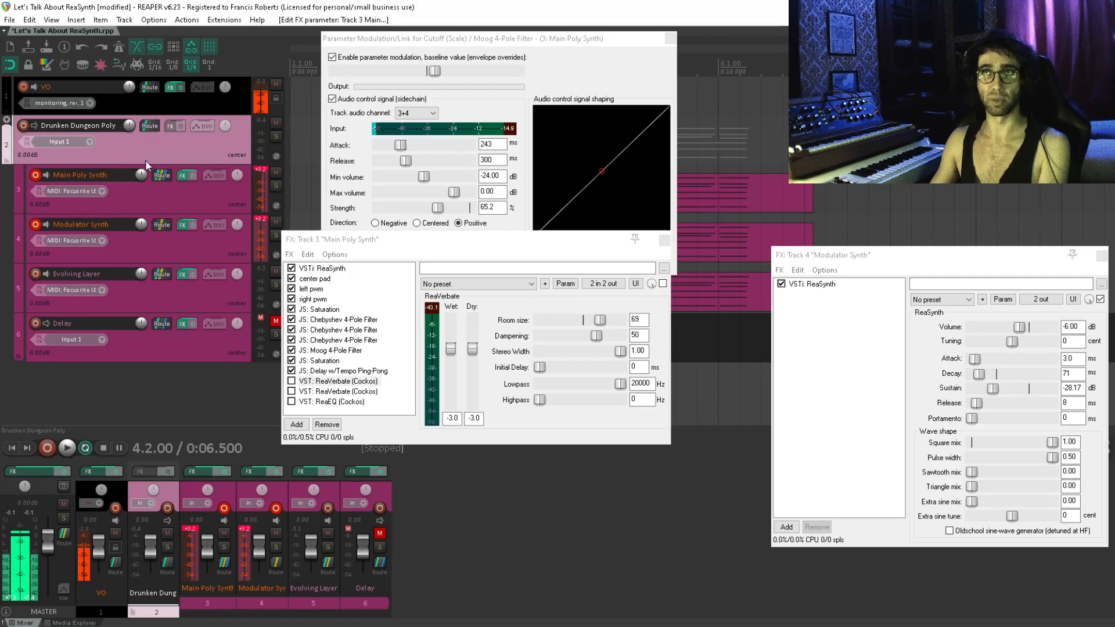
right_click(169, 382)
mouse_move(309, 424)
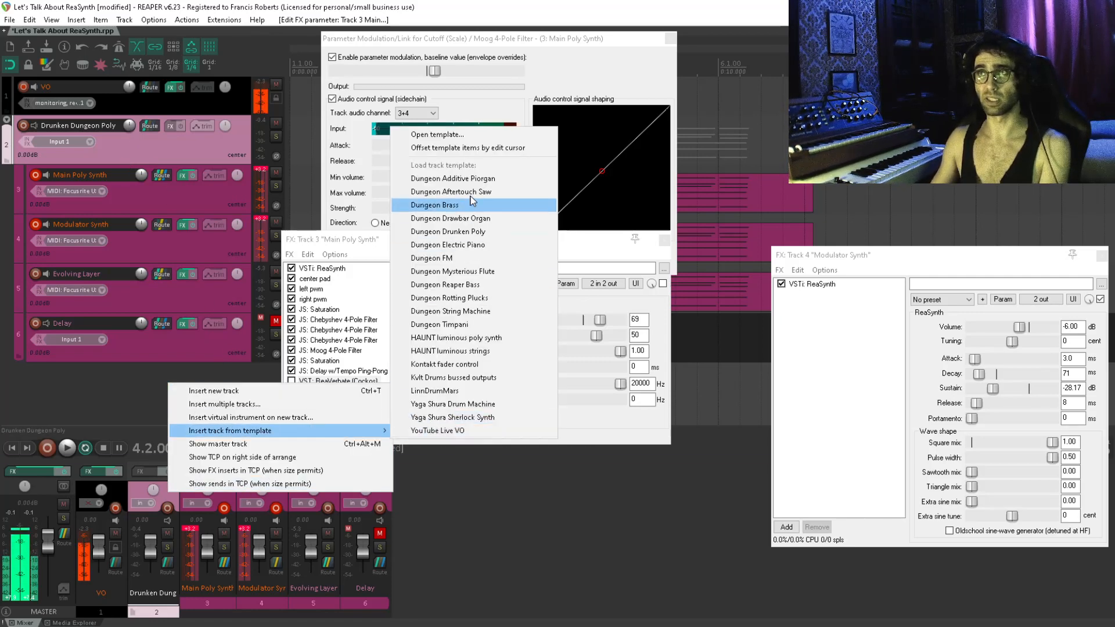
left_click(369, 240)
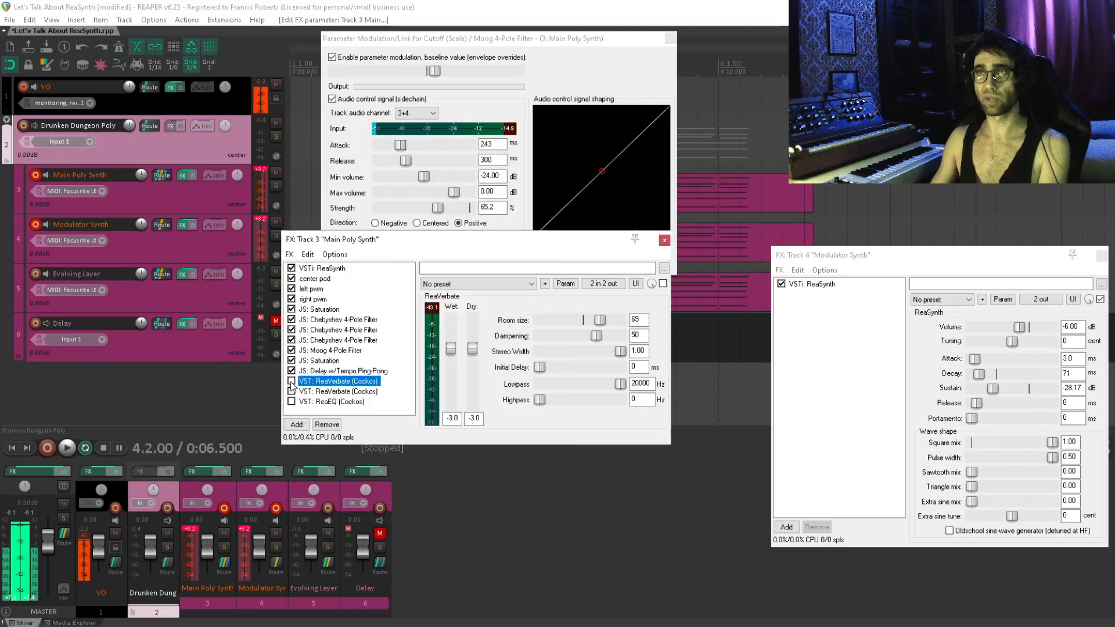
Compare the settings of the two ReaVerbate instances in the Main Poly Synth chain
left_click(356, 391)
left_click(360, 383)
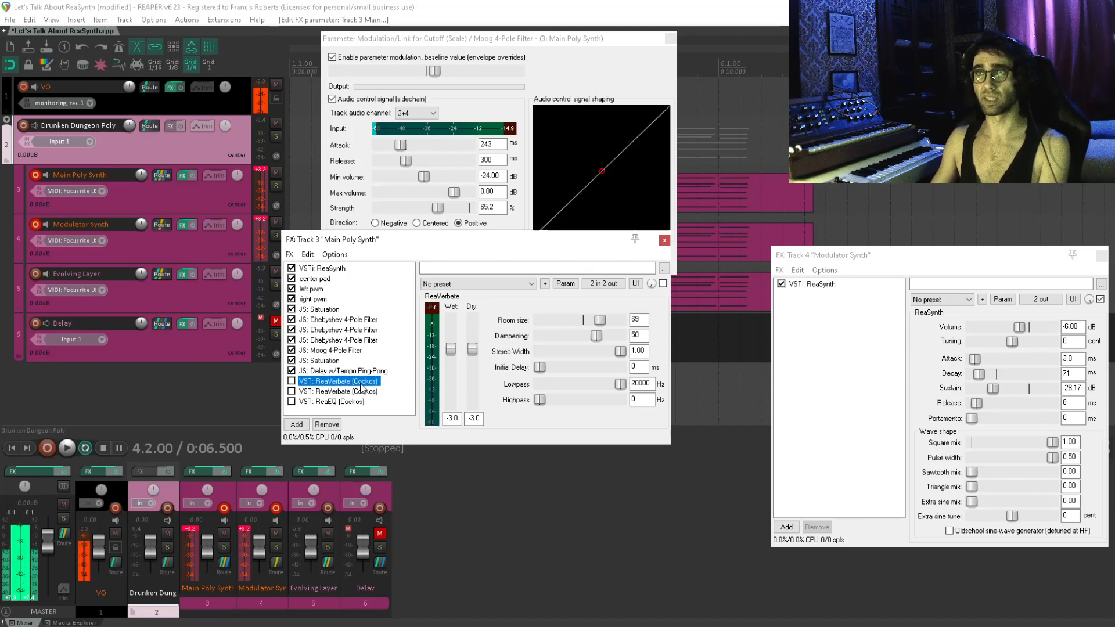
left_click(364, 391)
left_click(367, 383)
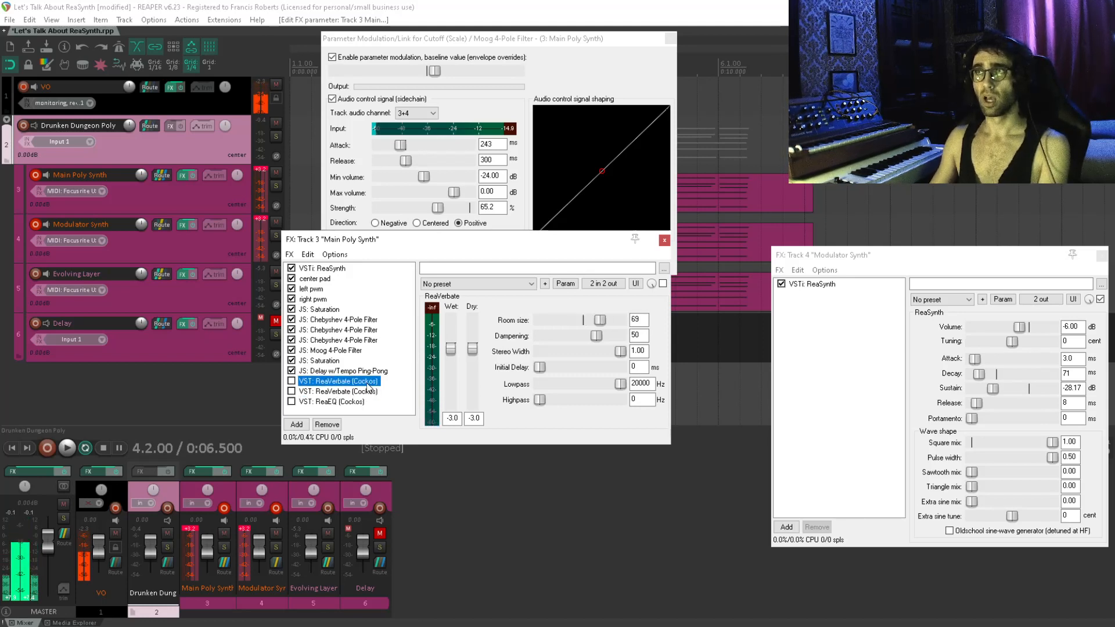
Enable both ReaVerbate instances in the Main Poly Synth chain and compare their settings
left_click(292, 381)
left_click_drag(605, 320, 597, 320)
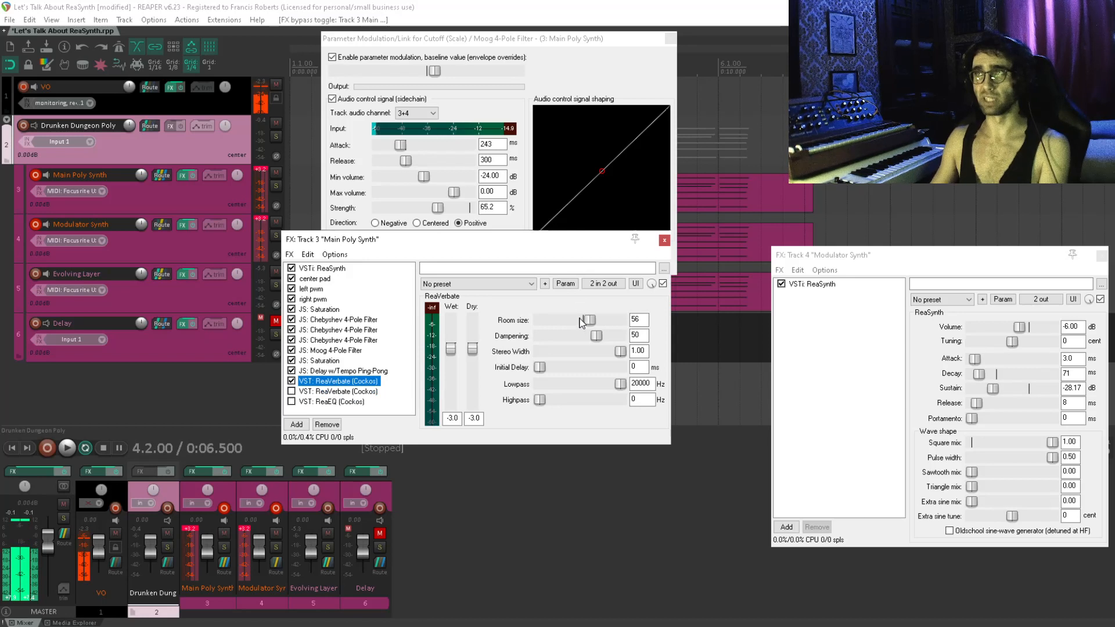
left_click(291, 391)
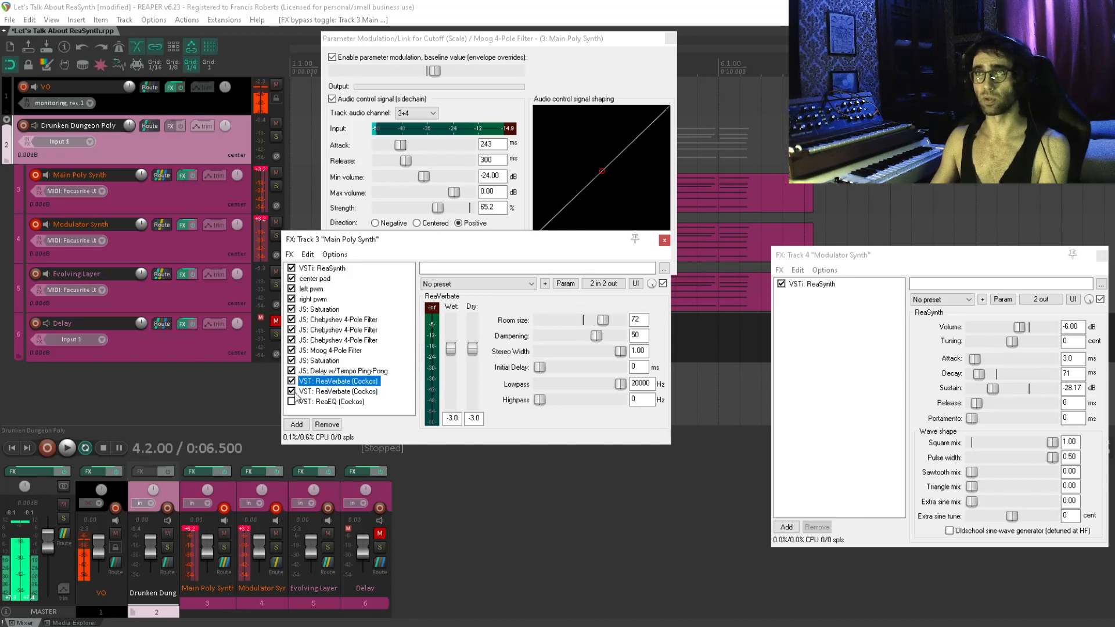
left_click(338, 392)
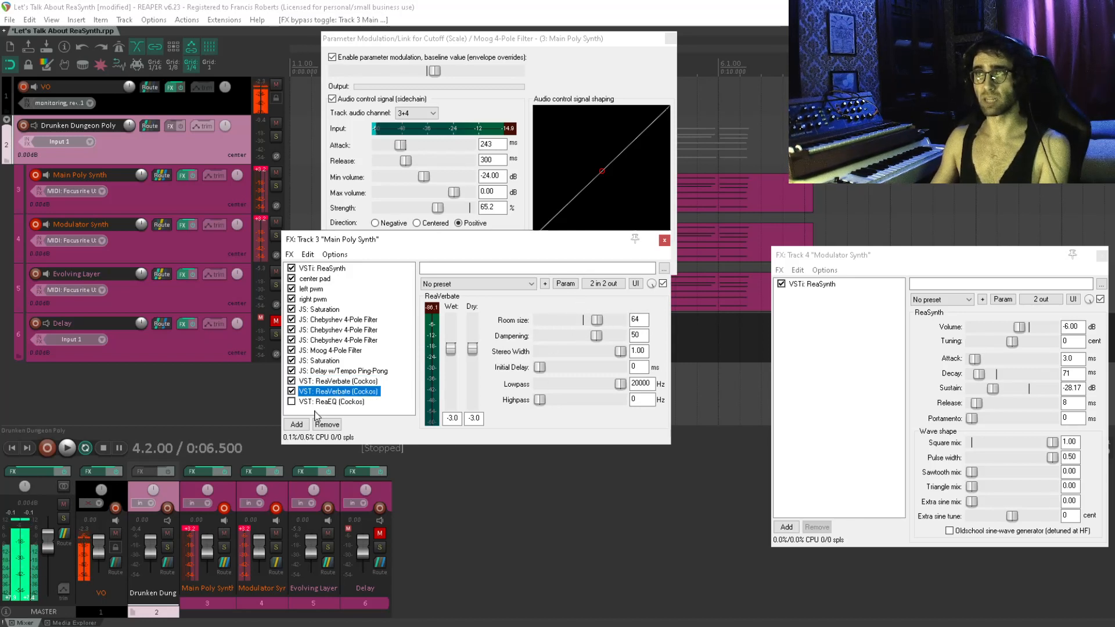
left_click(350, 381)
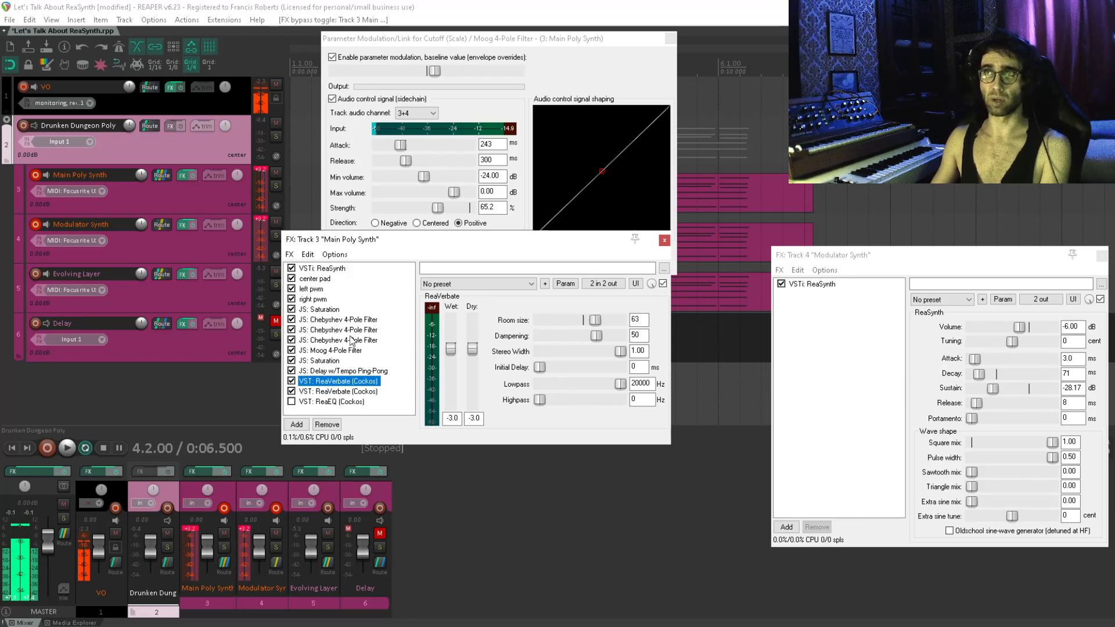
left_click(603, 283)
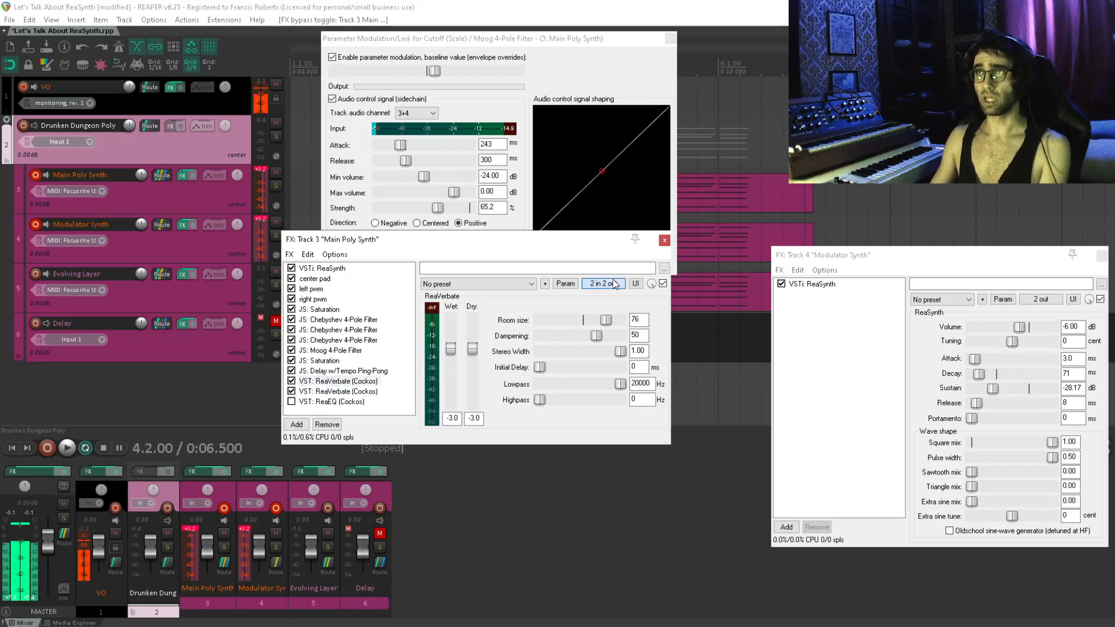
left_click(741, 286)
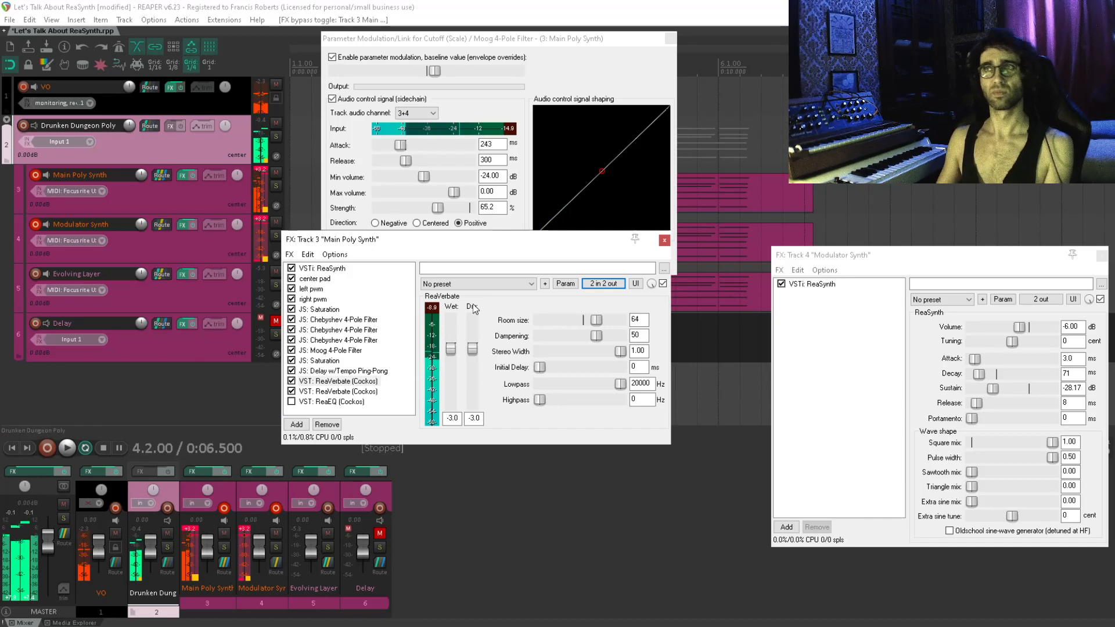
Reset the peak meters of the Main Poly Synth and Modulator Synth tracks, and enable ReaEQ in the Main Poly Synth chain
left_click(261, 170)
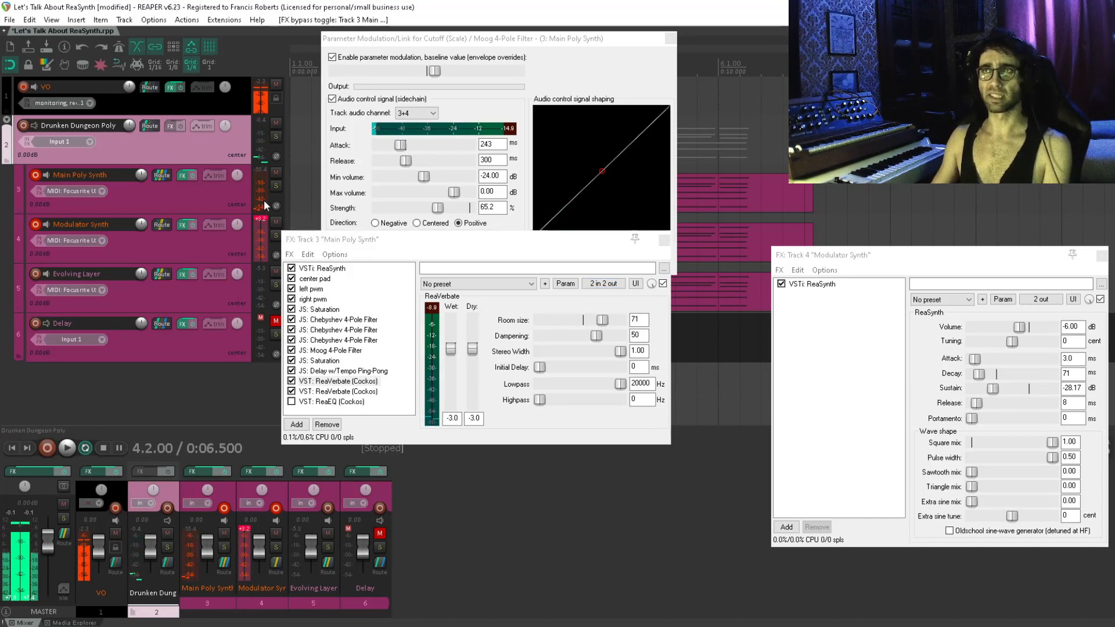
left_click(261, 219)
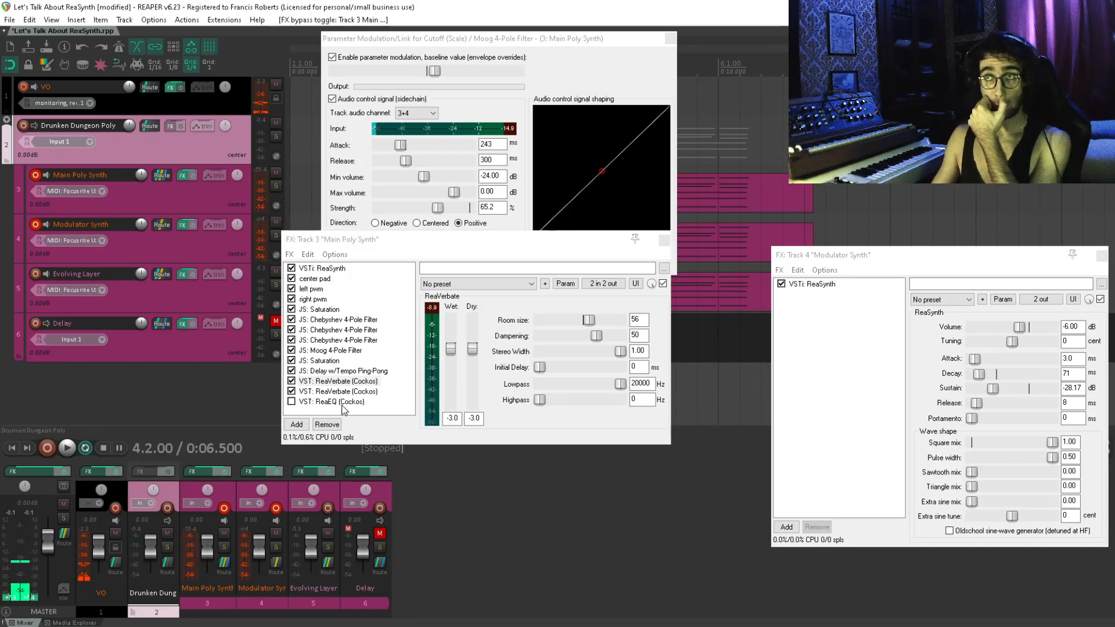
left_click(359, 403)
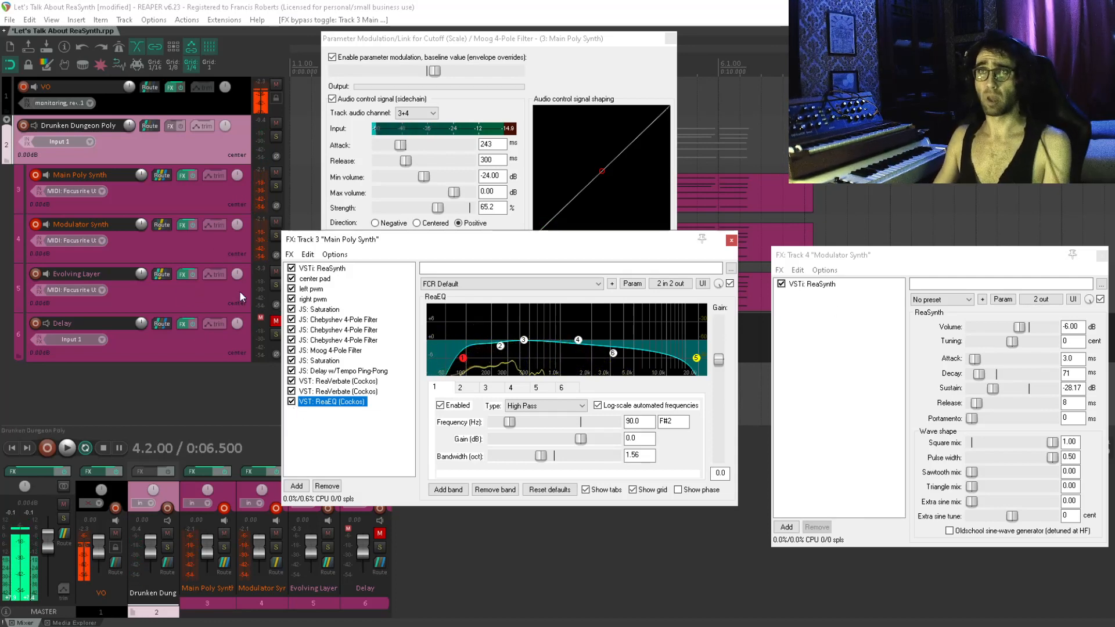
Open the Evolving Layer's effects chain and record-arm that track in place of the Main Poly Synth and Modulator Synth
left_click(176, 292)
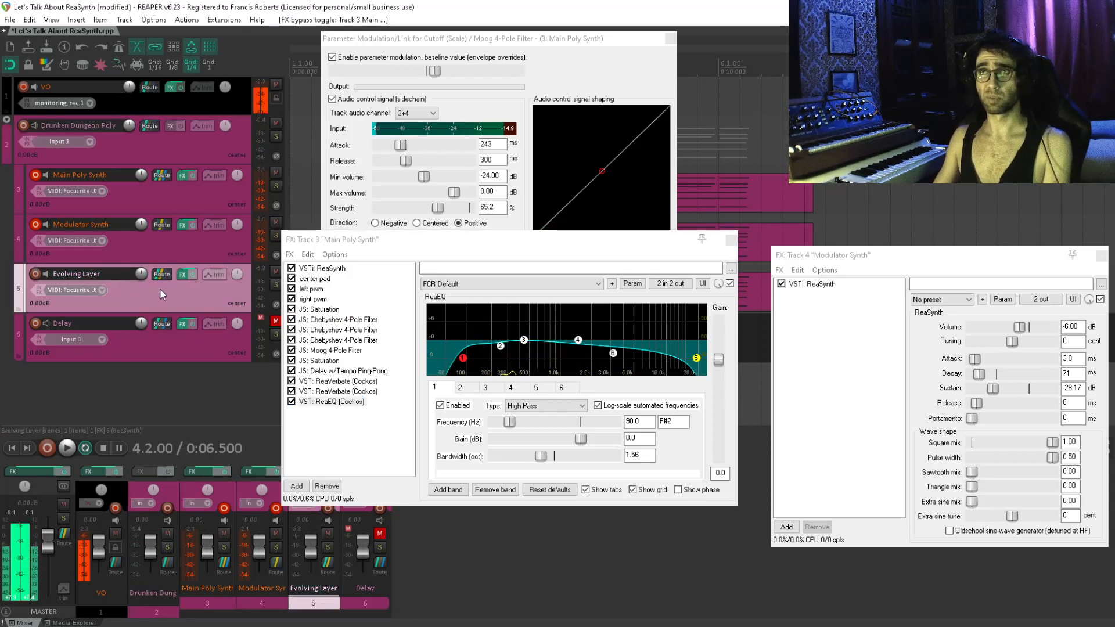
left_click(183, 276)
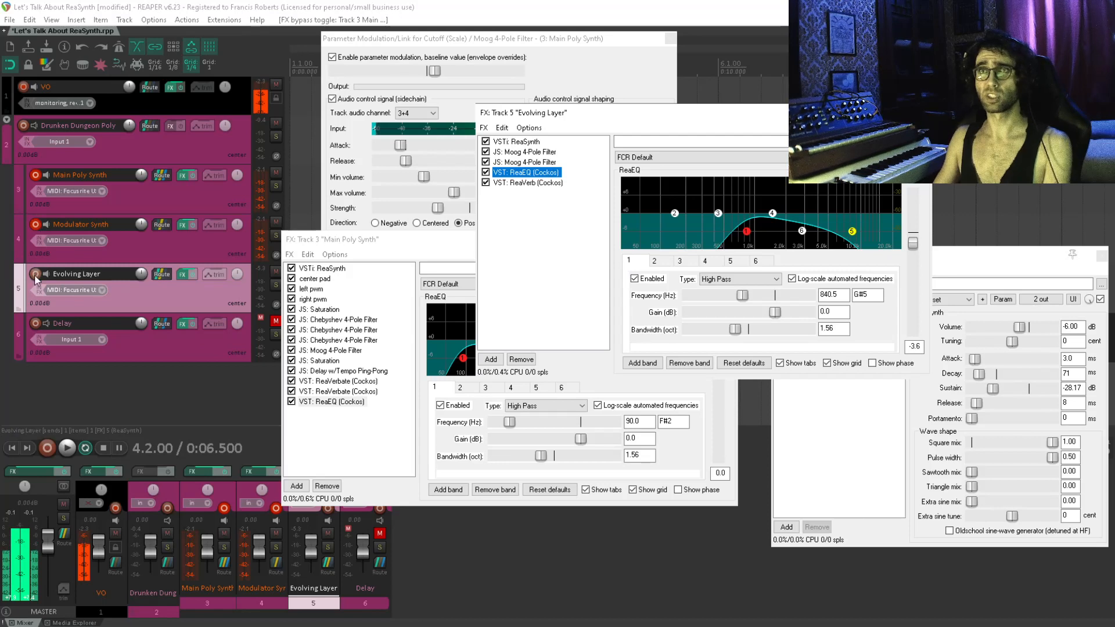
left_click(36, 225)
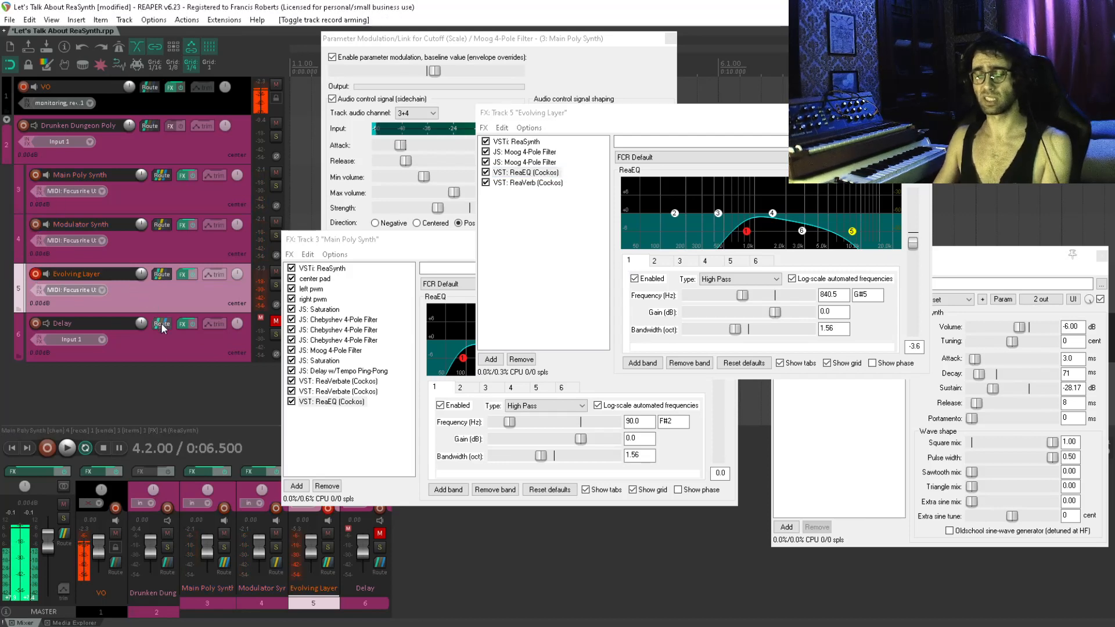
mouse_move(163, 328)
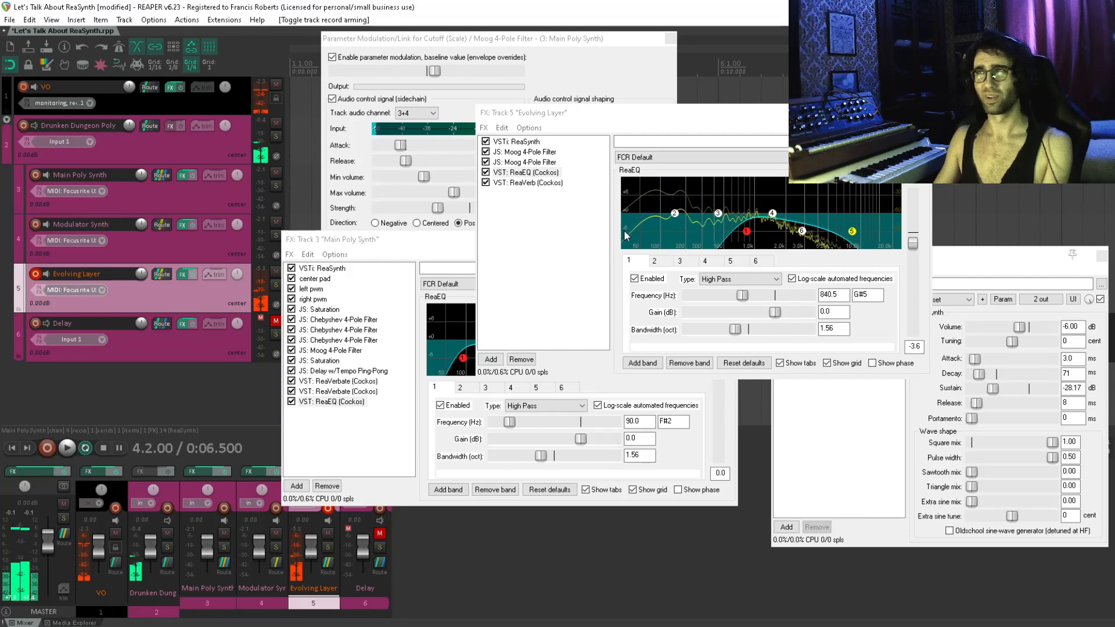
Show the Evolving Layer's ReaSynth and set its Sawtooth mix to 0.51
left_click(514, 143)
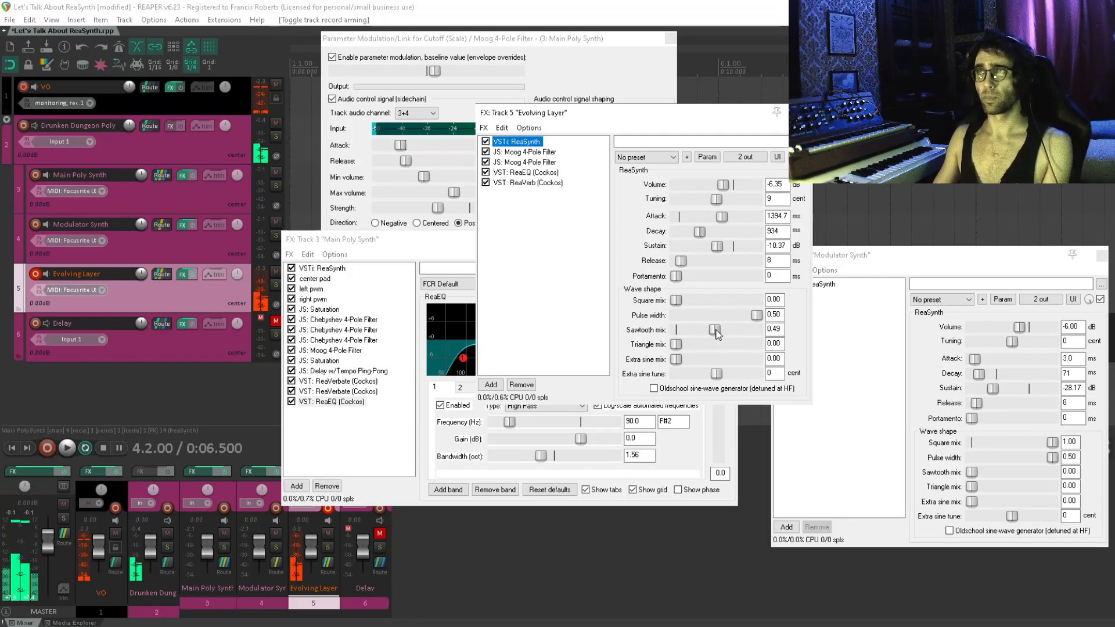
mouse_move(714, 334)
left_mouse_down()
mouse_move(754, 334)
mouse_move(718, 339)
left_mouse_up()
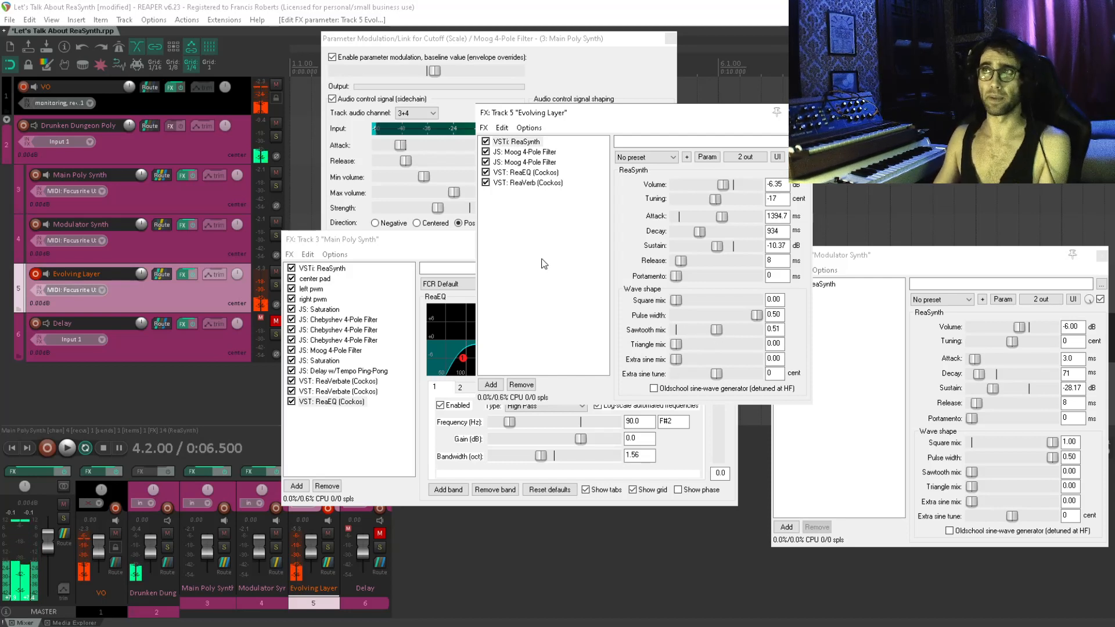
Compare the settings and pin routing of the two Moog 4-Pole Filters in the Evolving Layer chain
left_click(543, 152)
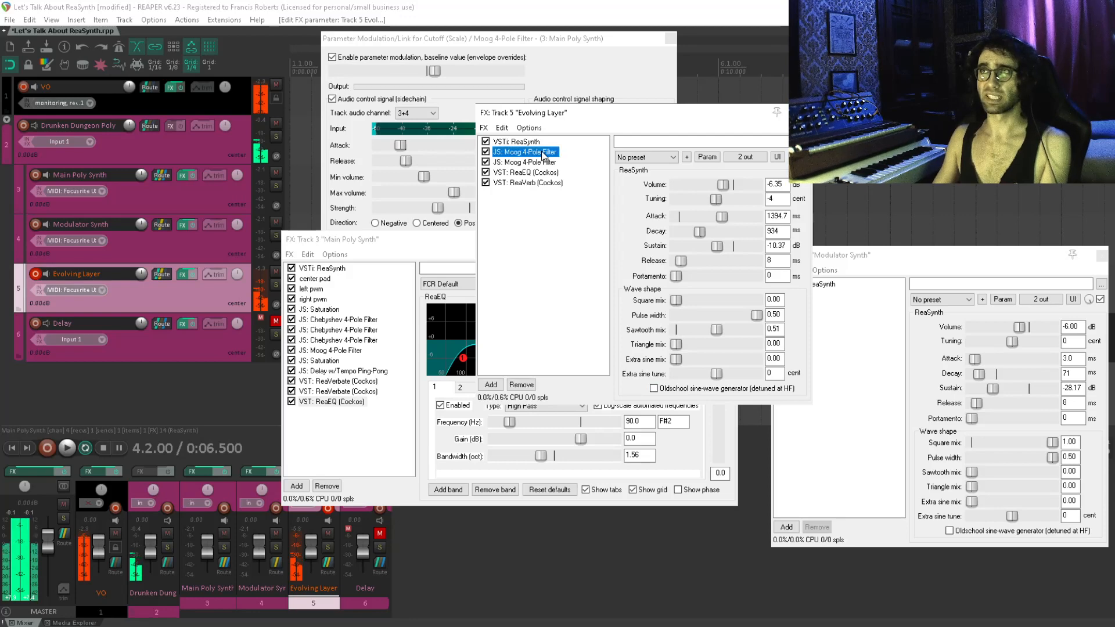
left_click(543, 159)
left_click(543, 152)
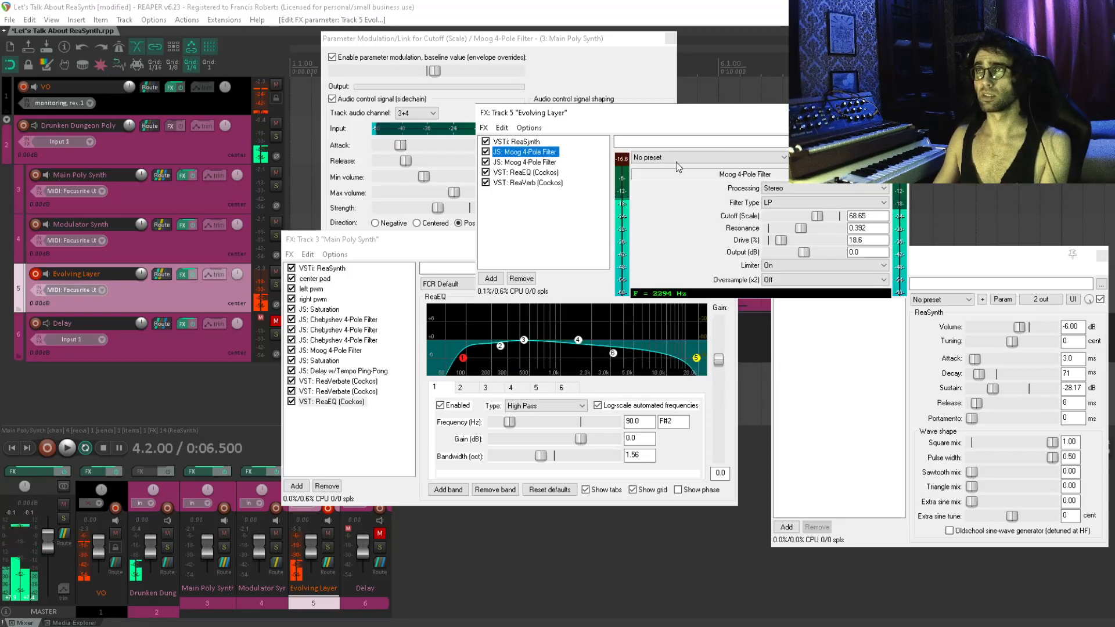
left_click(851, 158)
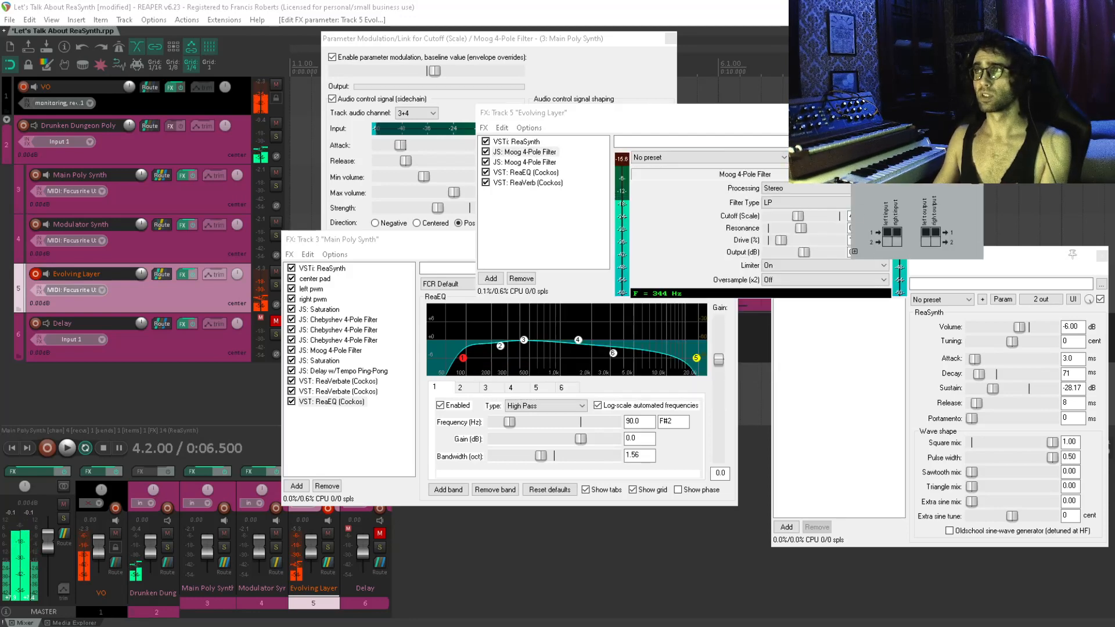
left_click(542, 162)
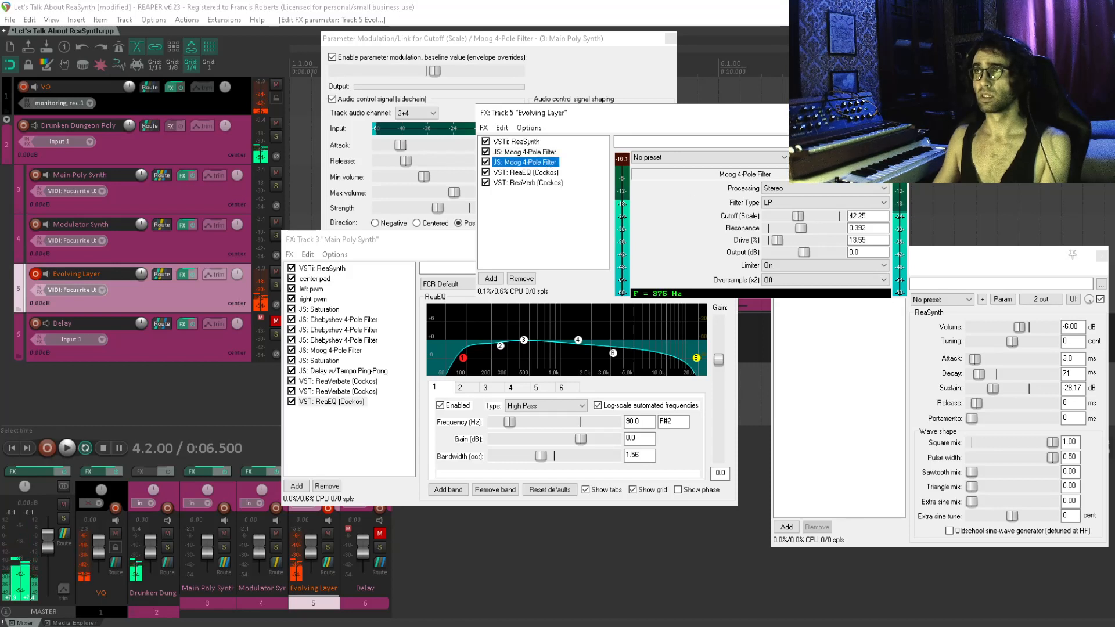
left_click(852, 158)
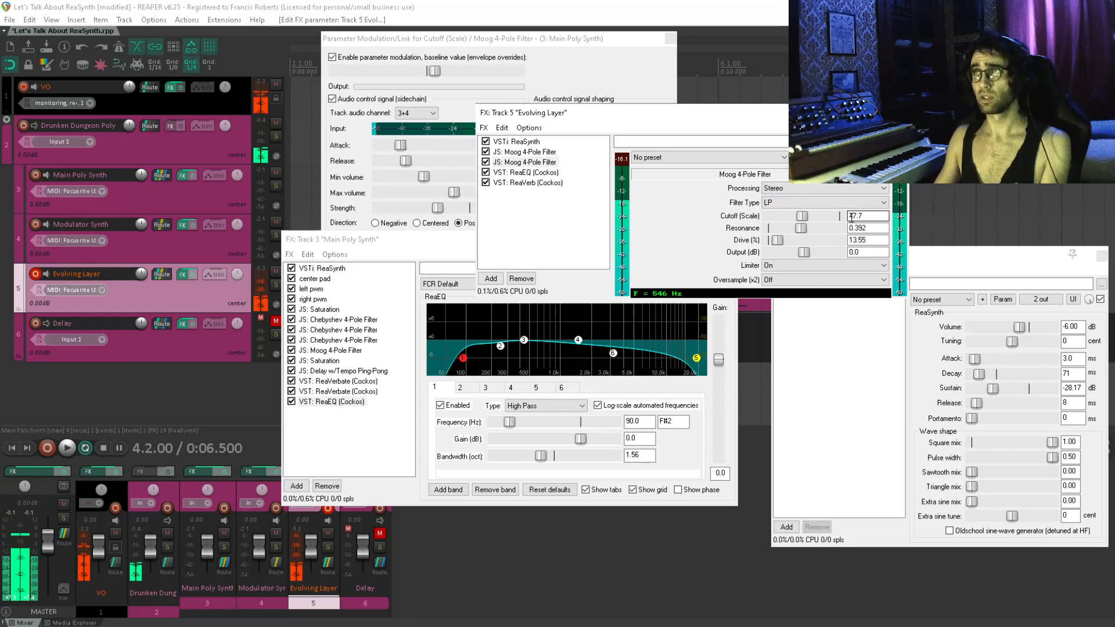
left_click(525, 153)
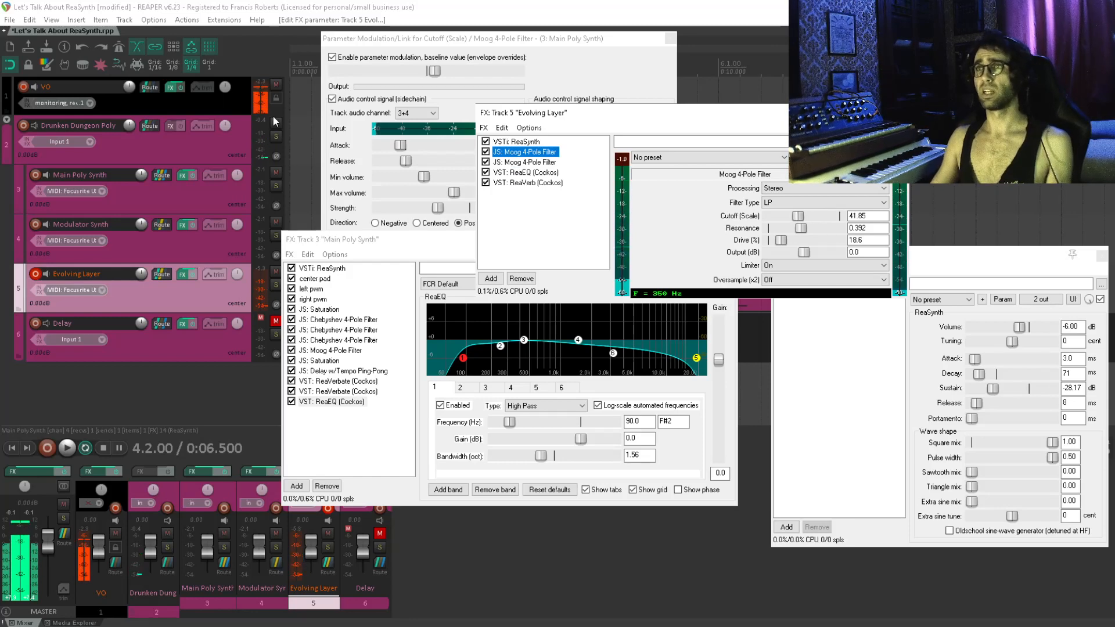
Show the Evolving Layer's ReaEQ curve and its ReaVerb settings with the sweetverbo preset
left_click(530, 175)
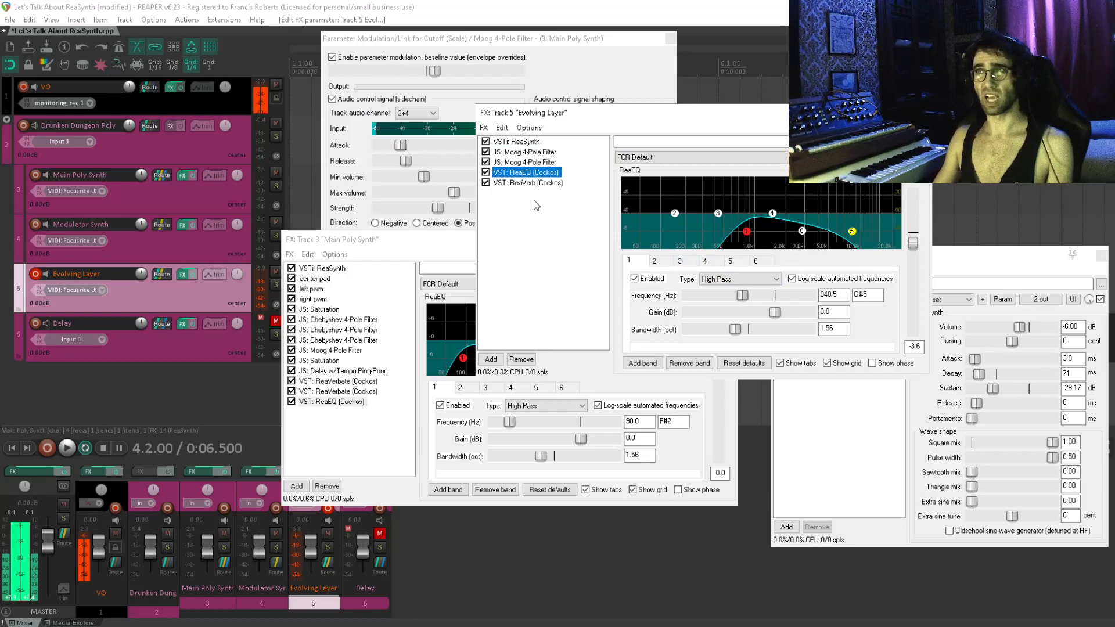
left_click(534, 185)
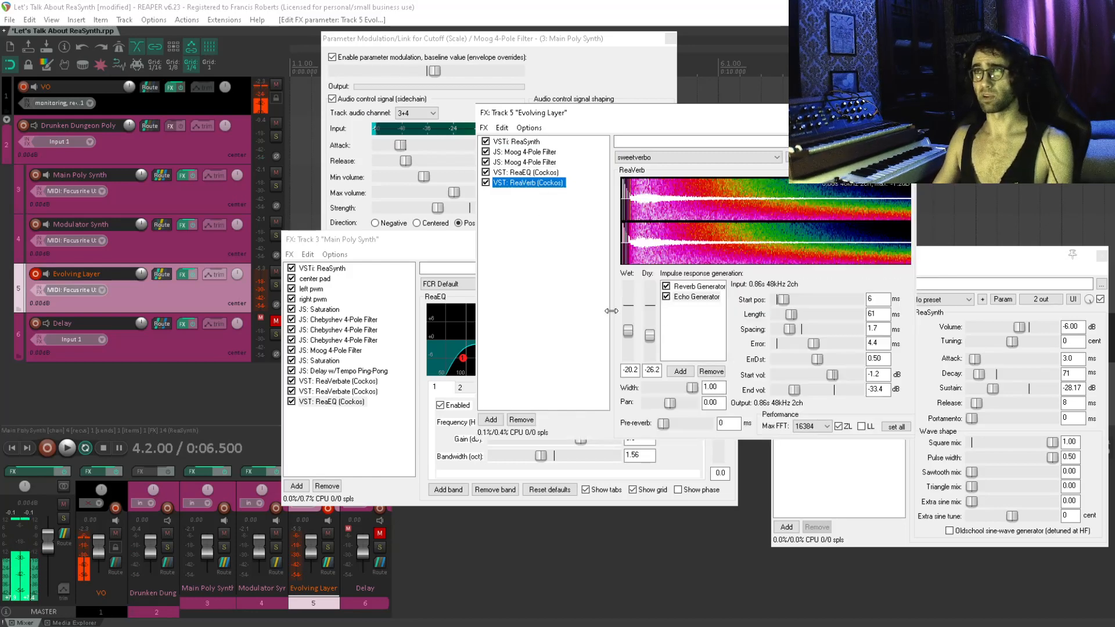
left_click(685, 158)
left_click(681, 185)
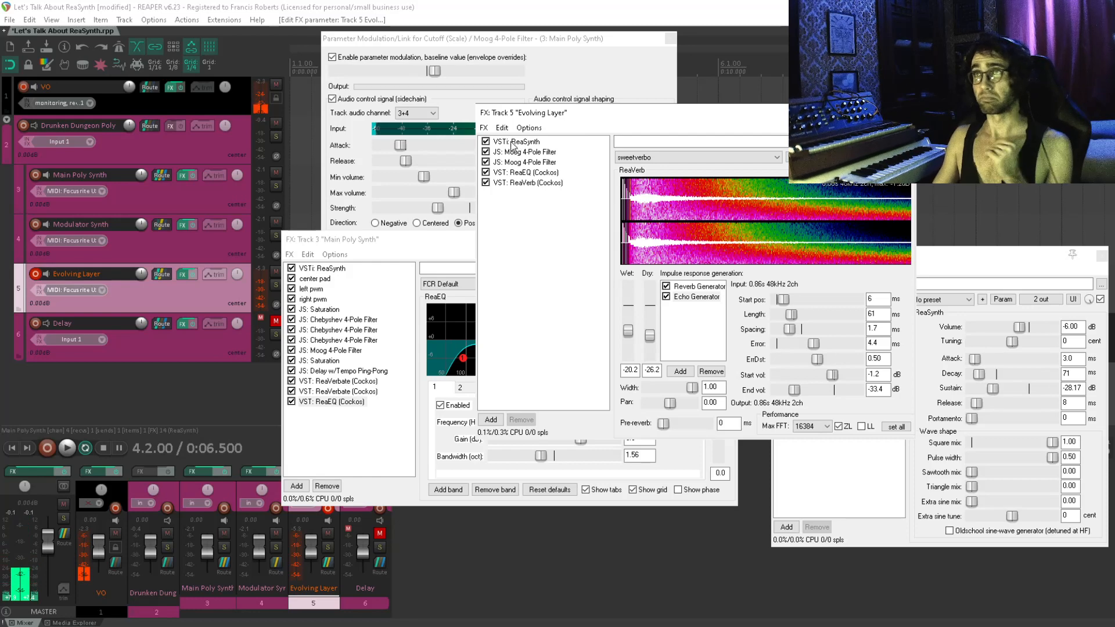
Record-arm the Modulator Synth and Main Poly Synth tracks again alongside the Evolving Layer
left_click(35, 224)
left_click(36, 175)
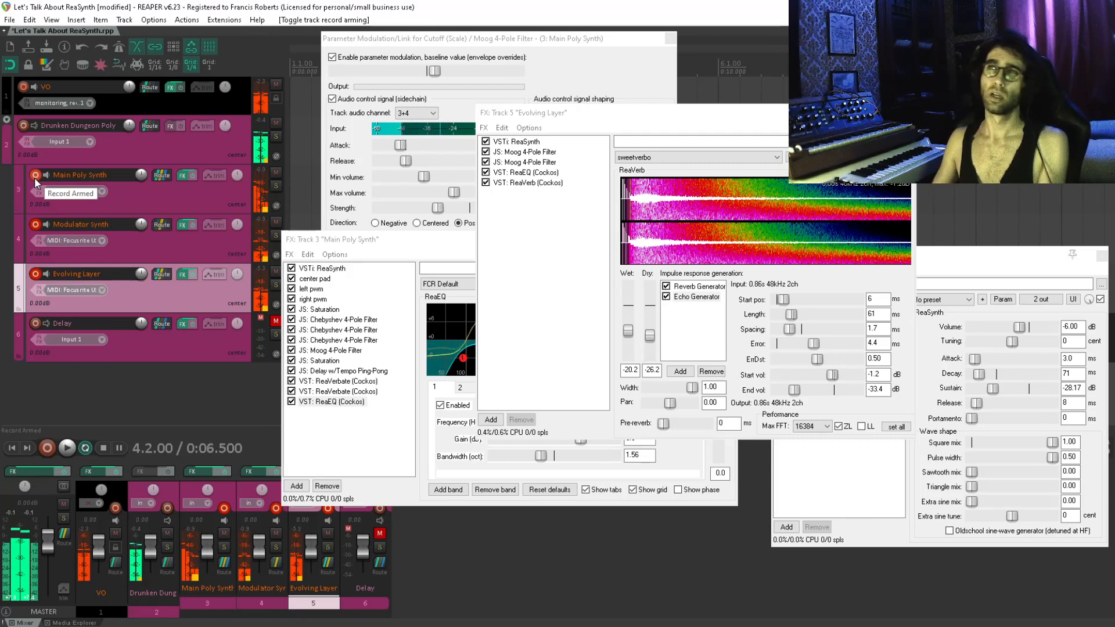
Open the Delay track's effects chain and unmute the track
left_click(186, 347)
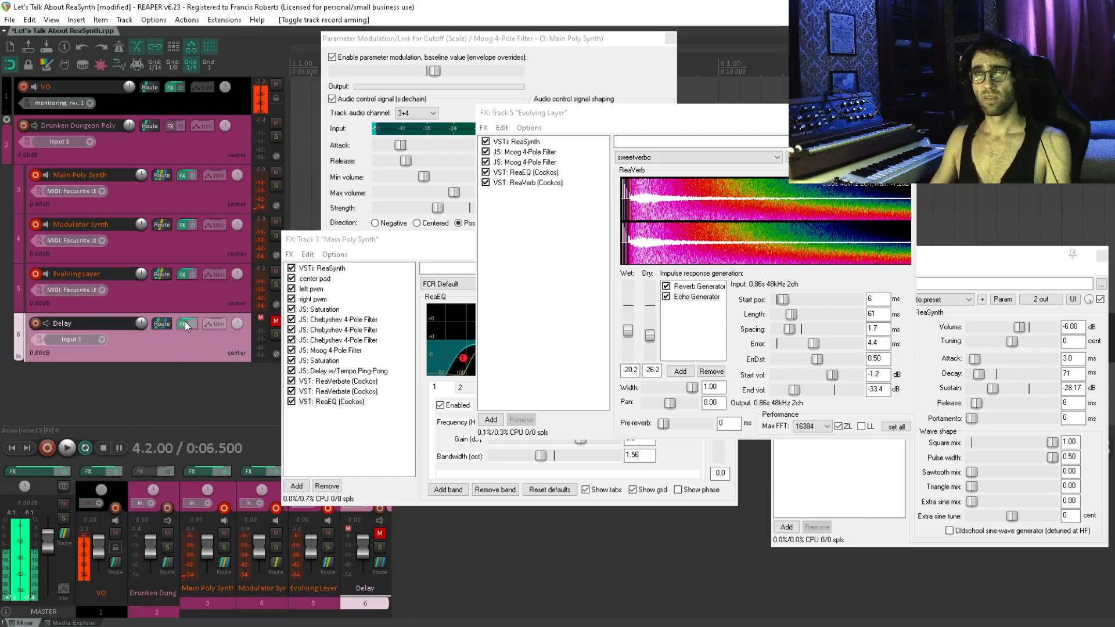
left_click(185, 323)
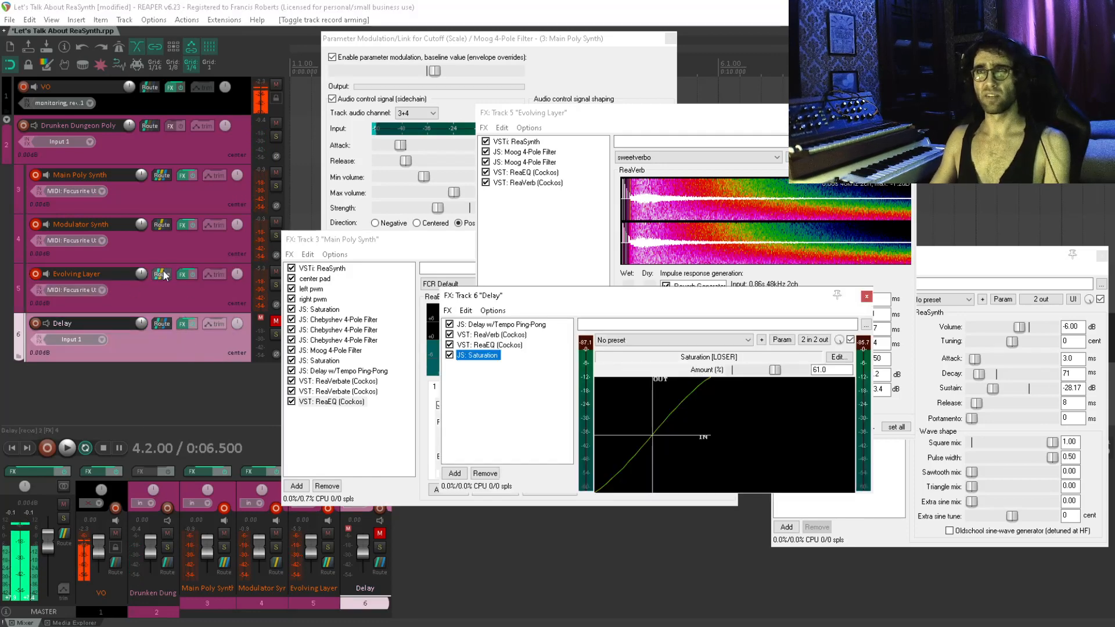
left_click(147, 340)
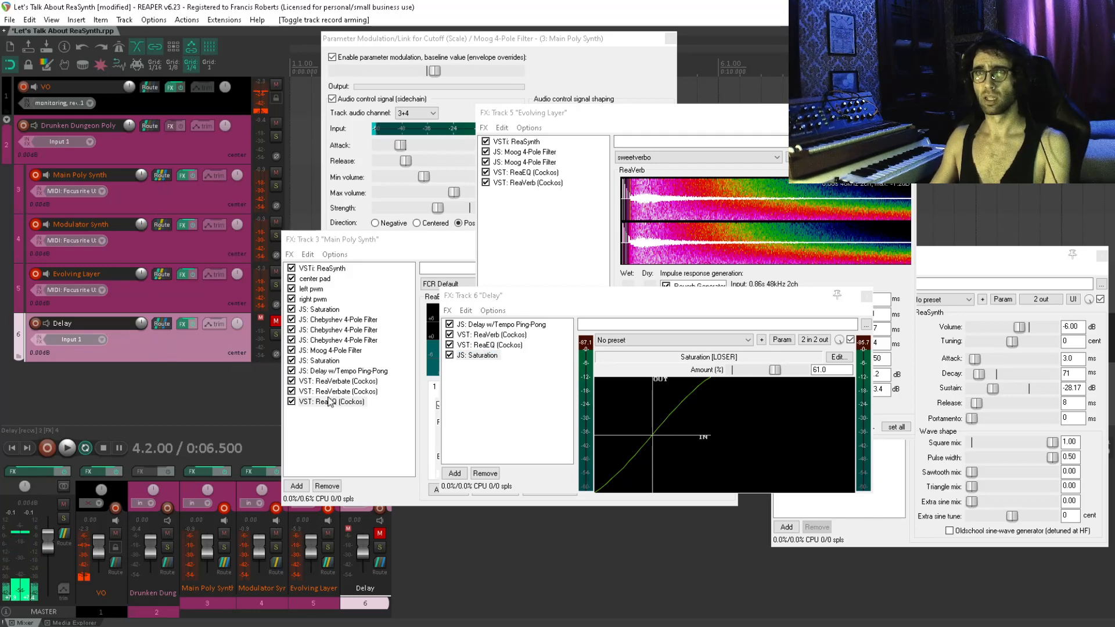
left_click(275, 322)
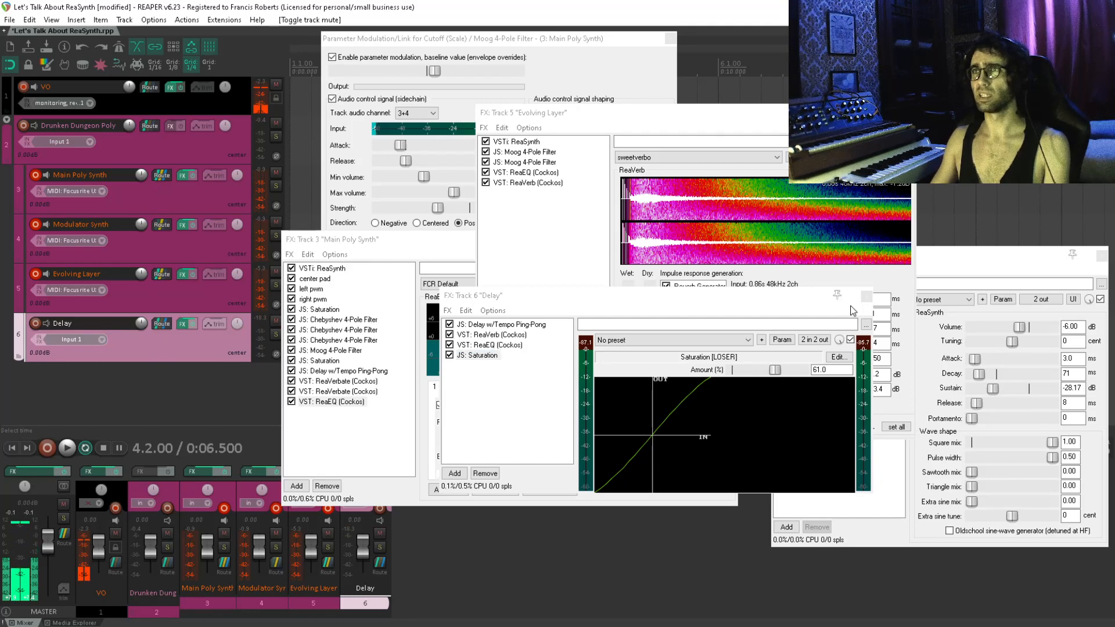
Review the Delay track's Delay w/Tempo Ping-Pong, ReaVerb, ReaEQ and Saturation settings in chain order
left_click_drag(724, 297, 737, 165)
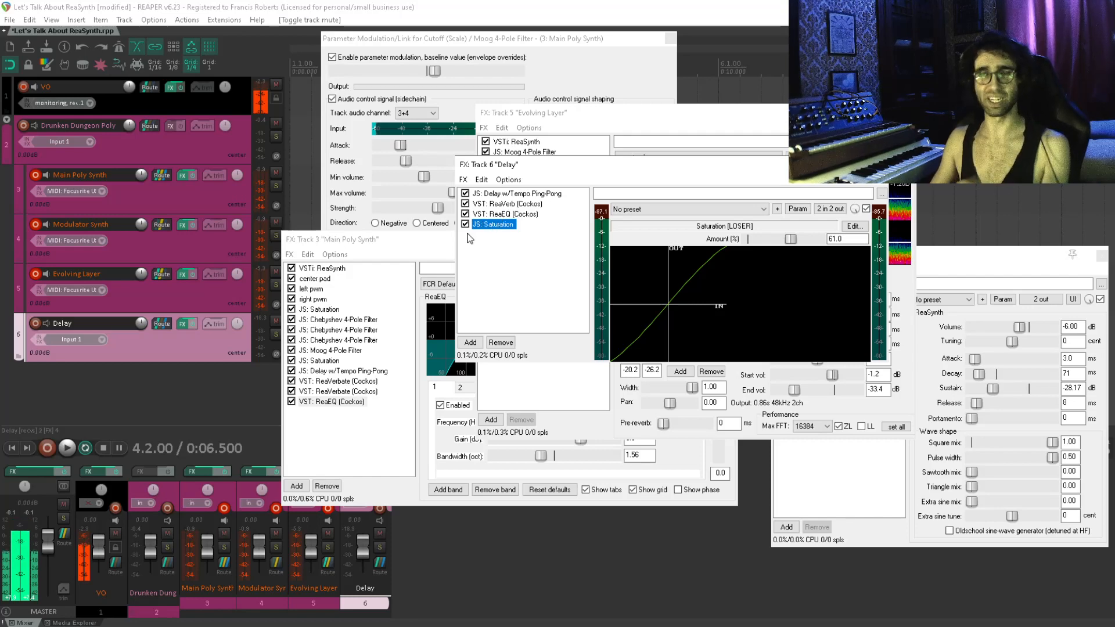
left_click(522, 194)
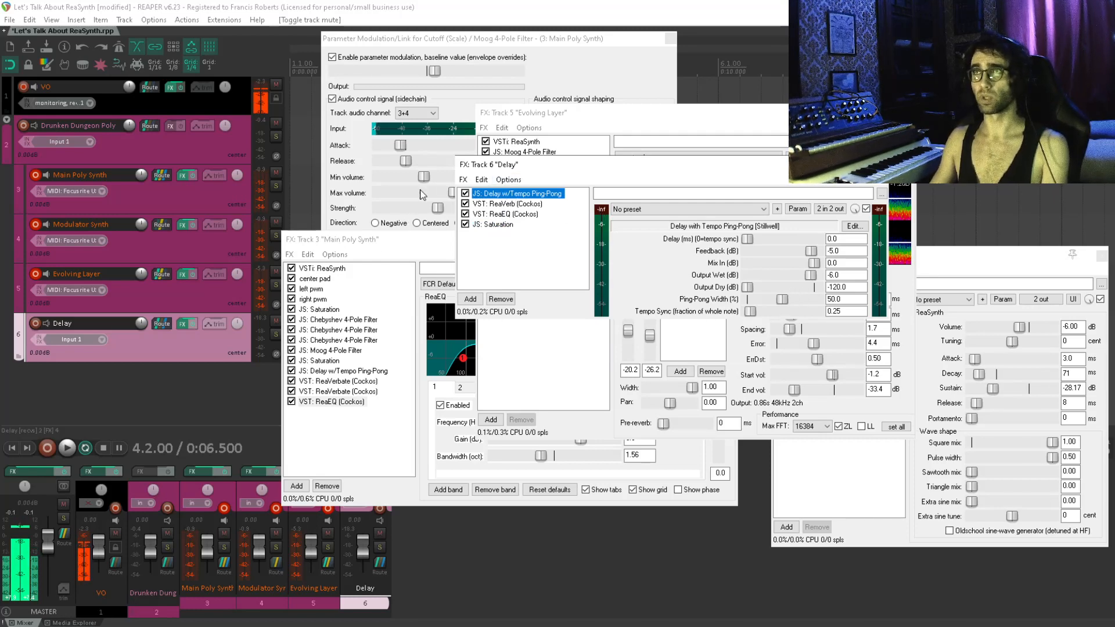
left_click(509, 204)
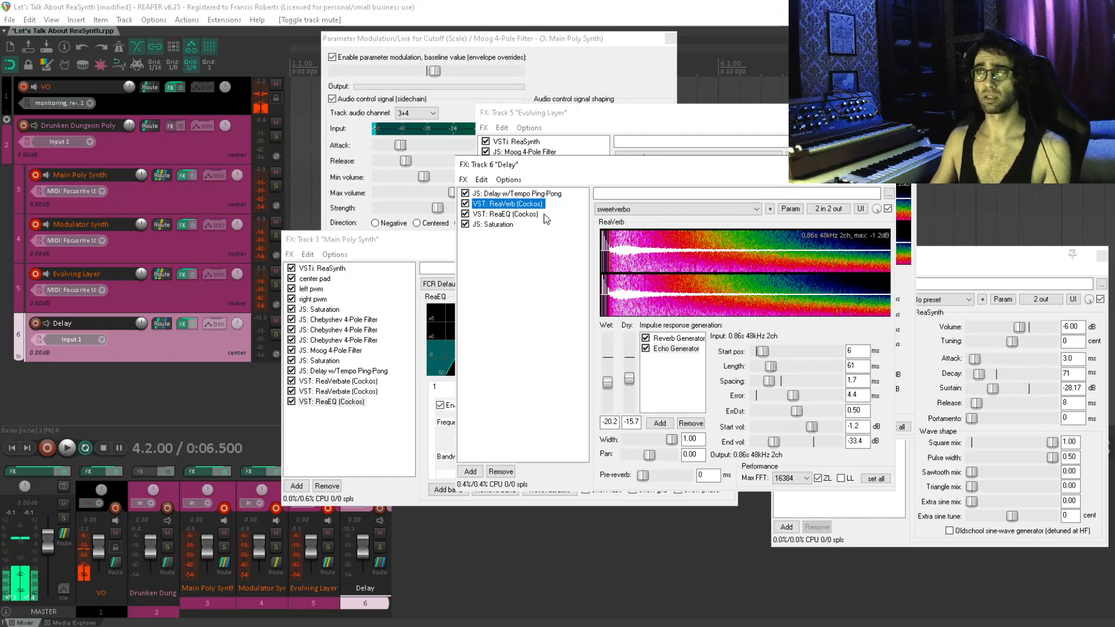
left_click(524, 215)
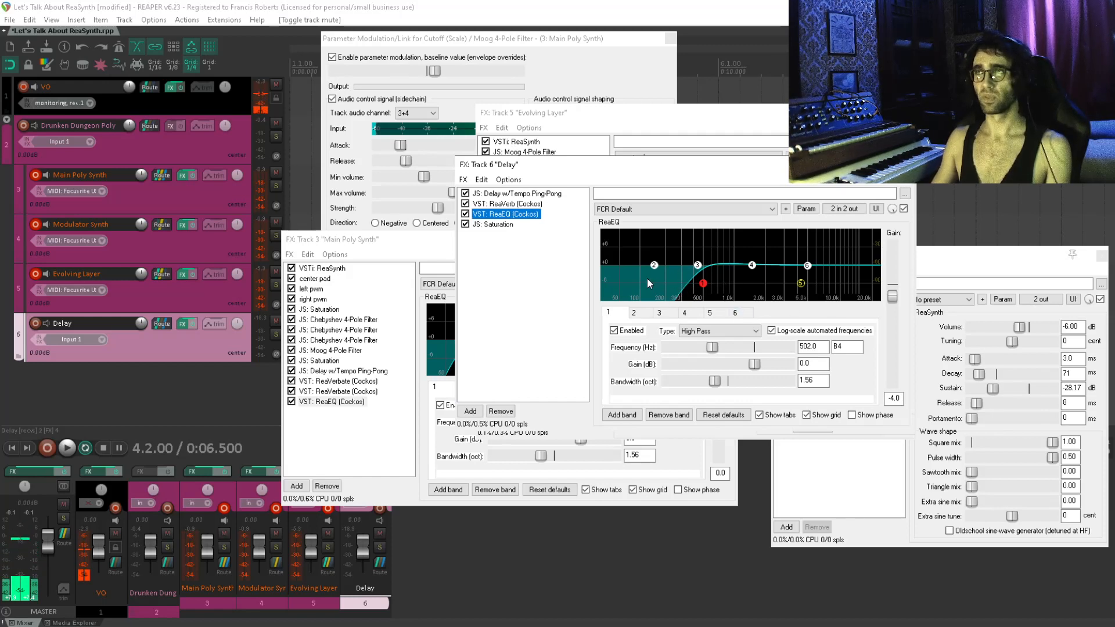
mouse_move(655, 270)
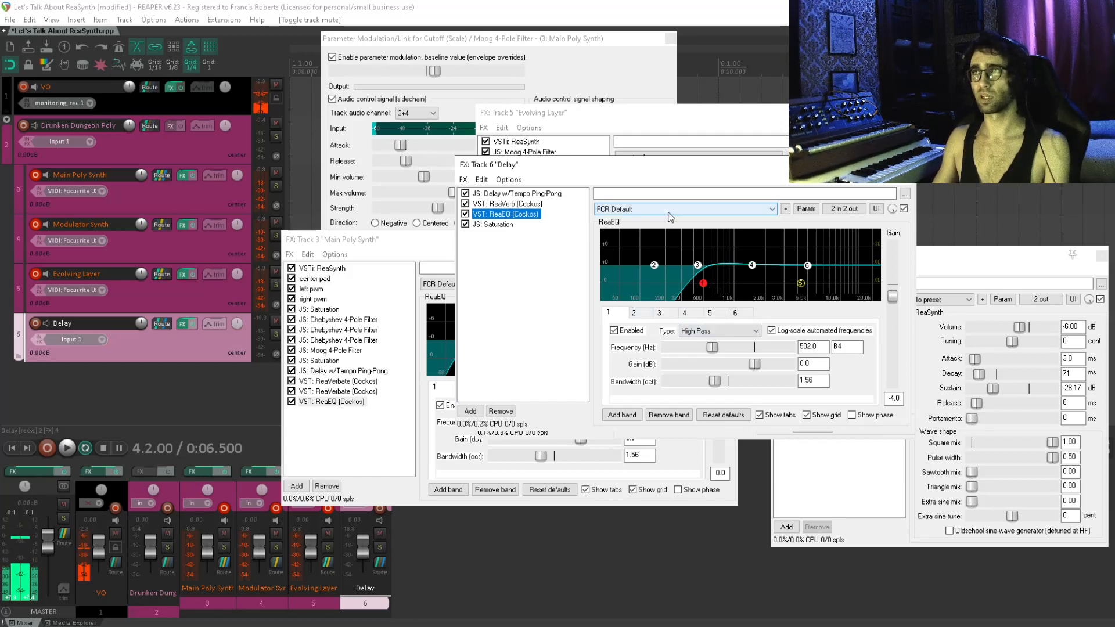
left_click(499, 225)
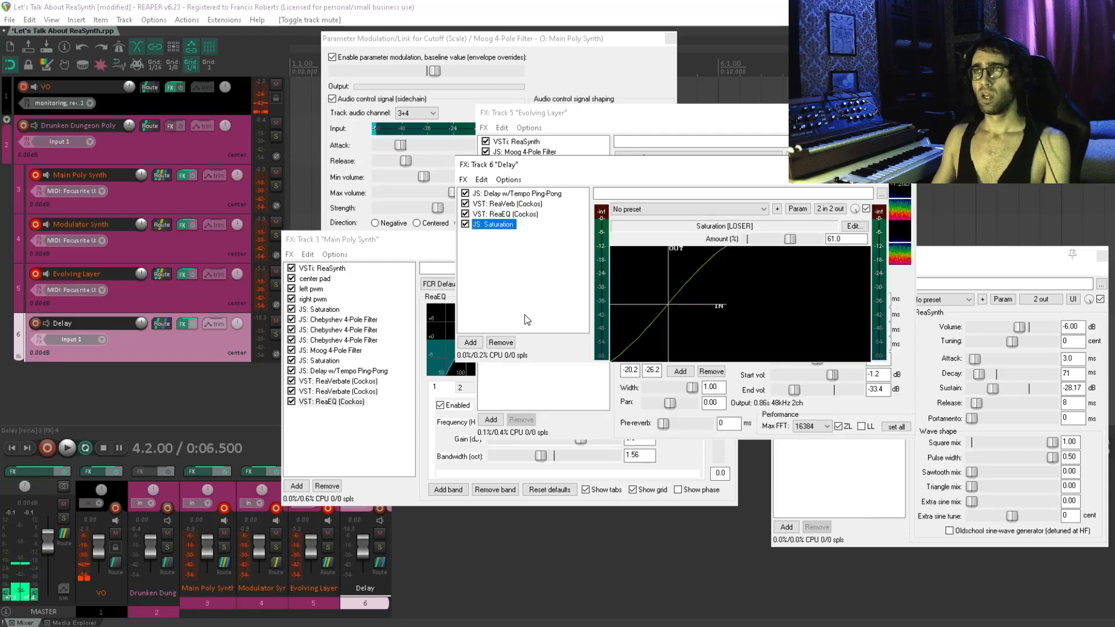
Bypass the Delay track's Saturation effect briefly and re-enable it to compare the sound
left_click(566, 308)
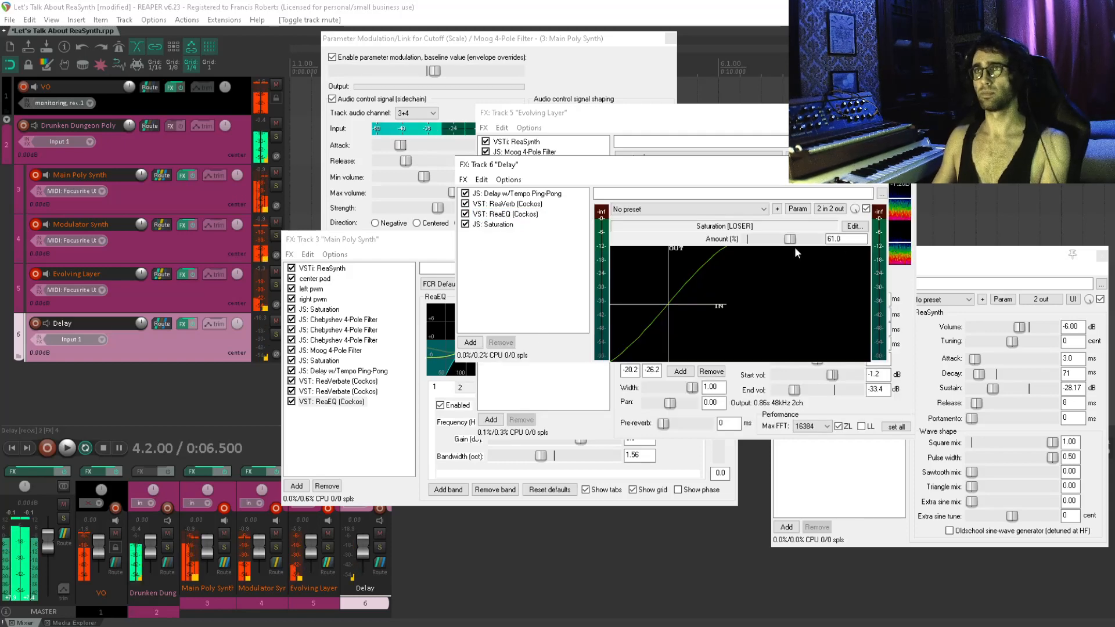
left_click(466, 225)
left_click(465, 224)
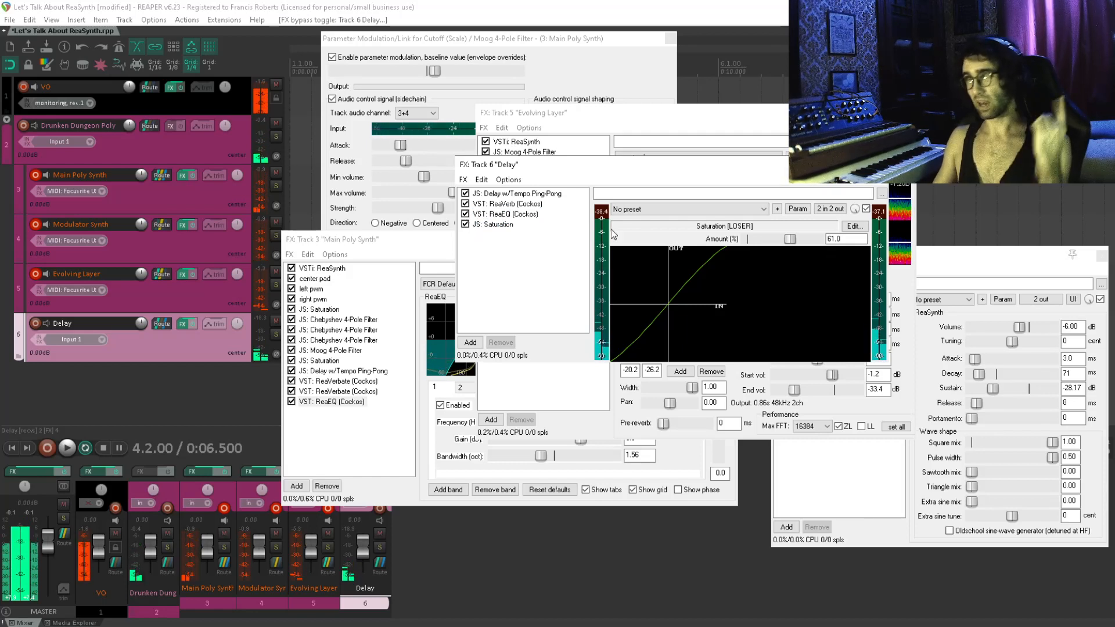
Close the effects chain windows of the Delay, Evolving Layer, Modulator Synth and Main Poly Synth tracks
left_click(881, 165)
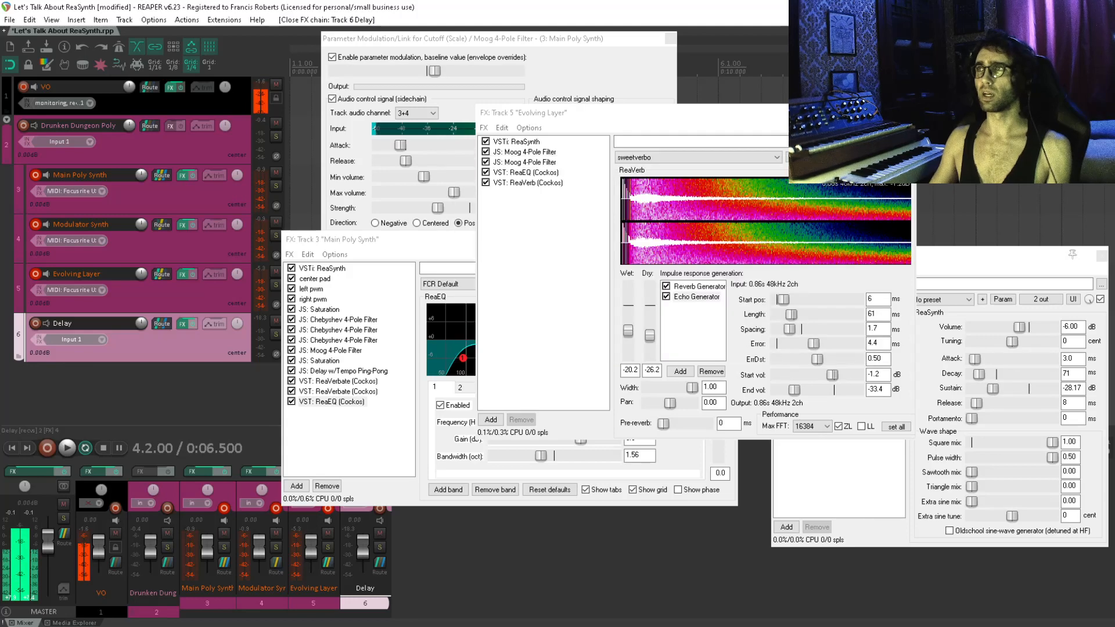
left_click(909, 113)
left_click(1102, 255)
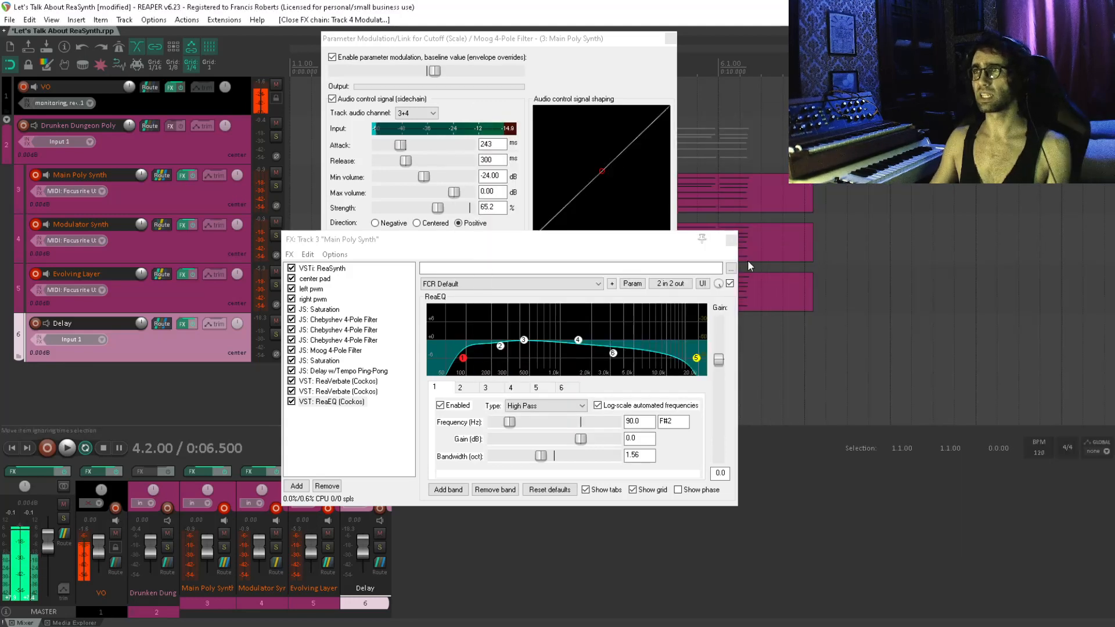
left_click(732, 243)
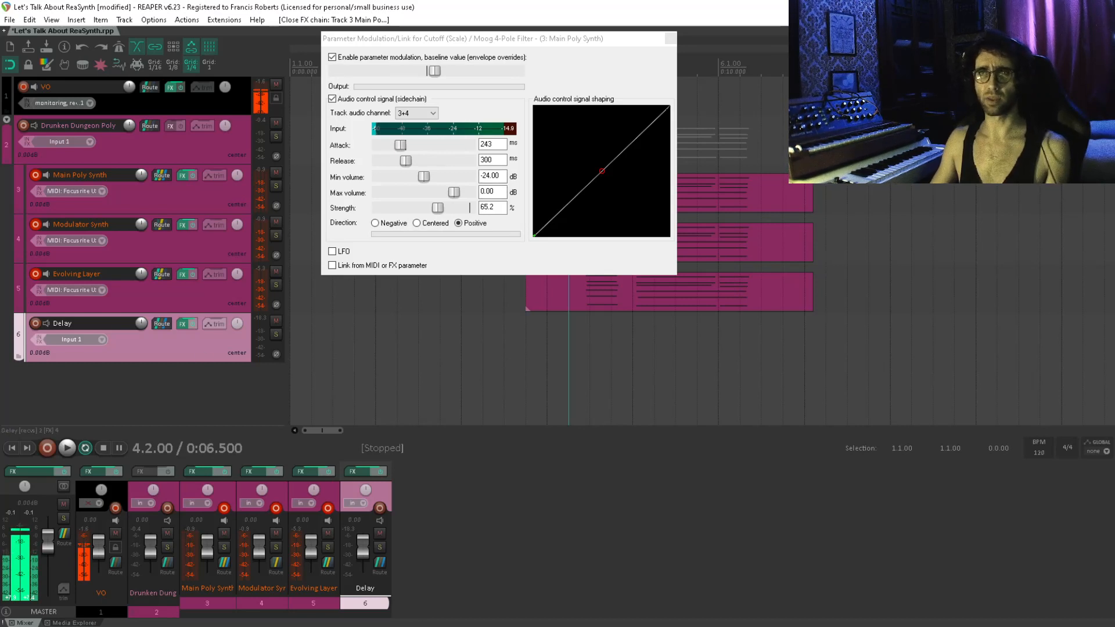
Show the master track's Master Limiter settings, and close that chain and the Moog 4-Pole Filter's cutoff modulation window
left_click(35, 474)
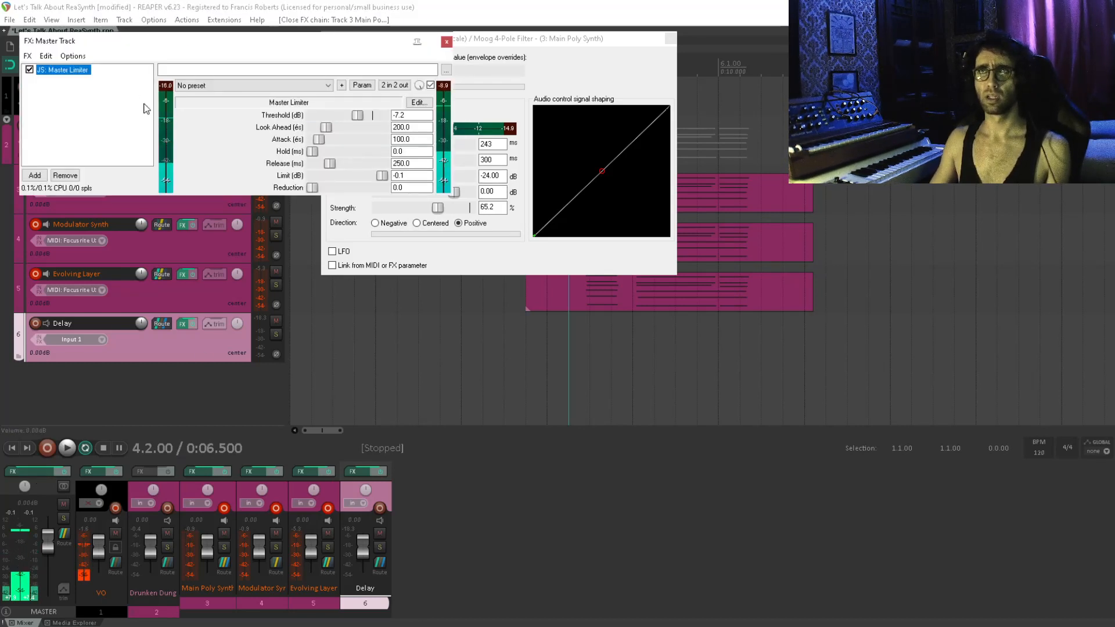
key("Escape")
left_click(465, 42)
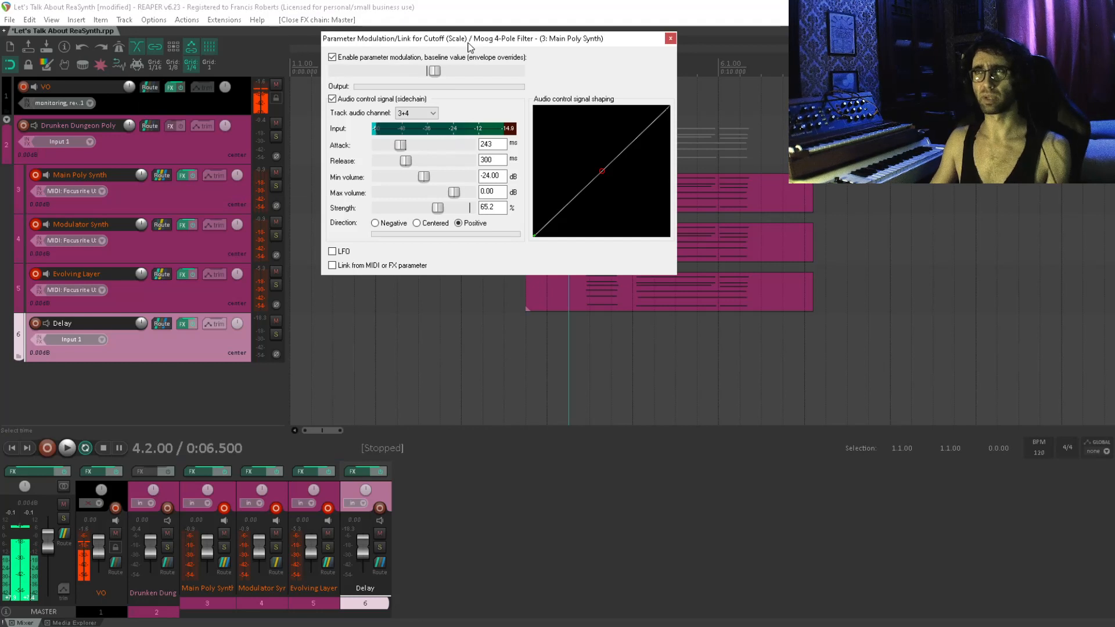
key("Escape")
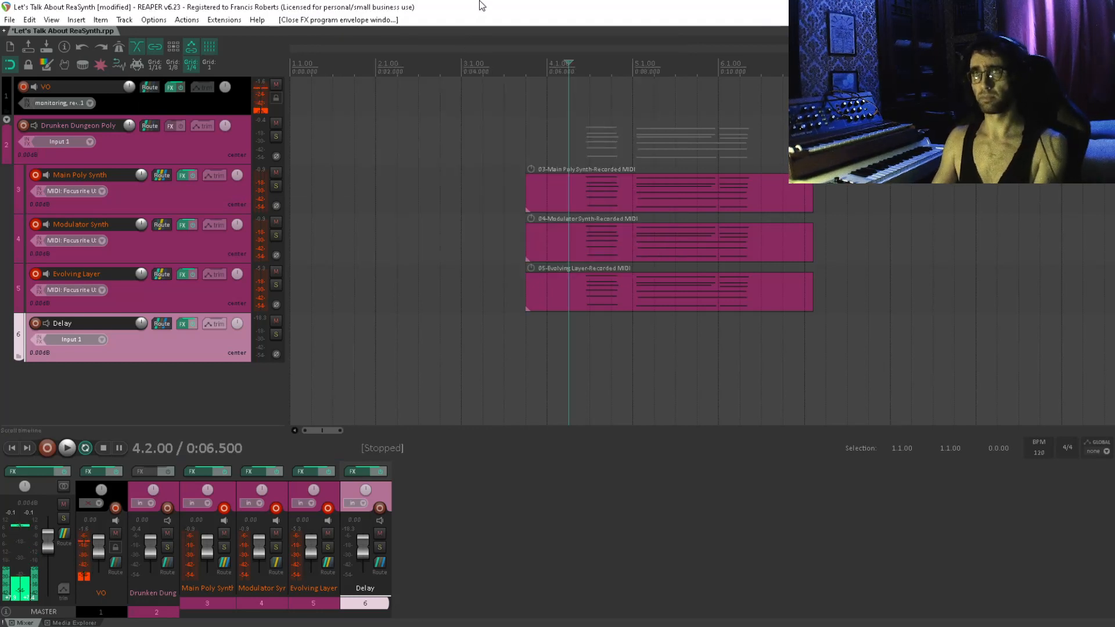